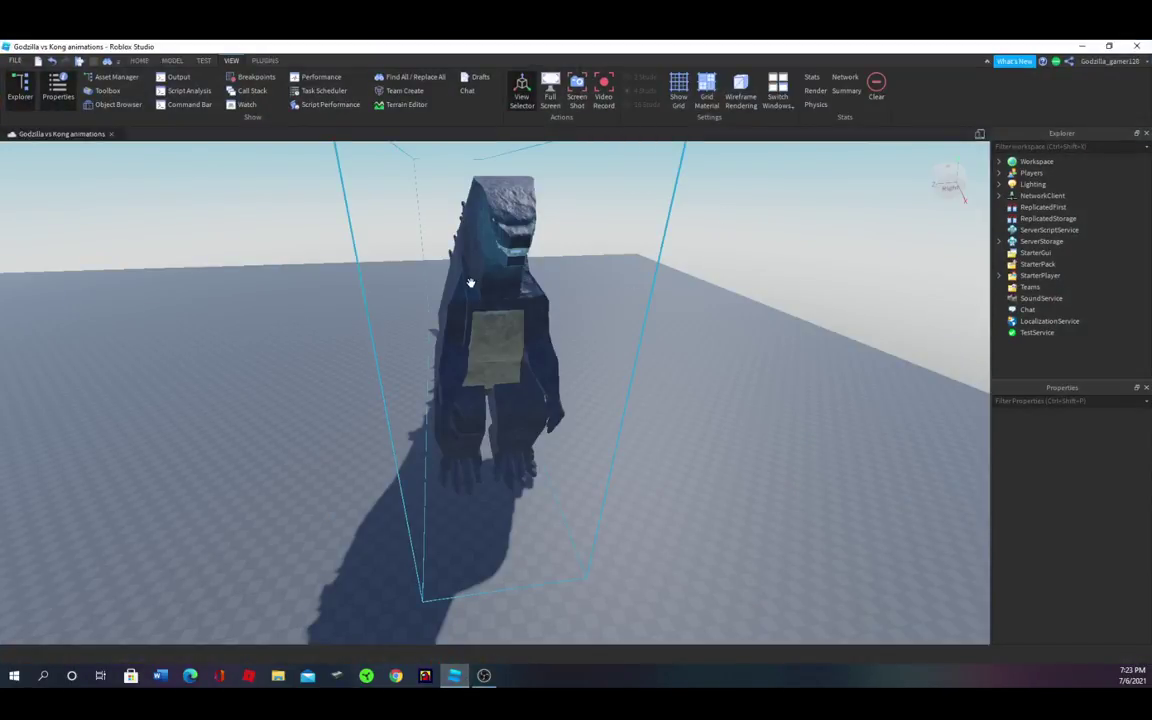
- Examine the Titanus Gojira model from the front and the side
{"action": "right_click_drag", "start_coordinate": [721, 368], "coordinate": [640, 300]}
{"action": "key", "text": "w"}
{"action": "scroll", "coordinate": [735, 301], "scroll_direction": "down", "scroll_amount": 3}
{"action": "scroll", "coordinate": [611, 357], "scroll_direction": "down", "scroll_amount": 3}
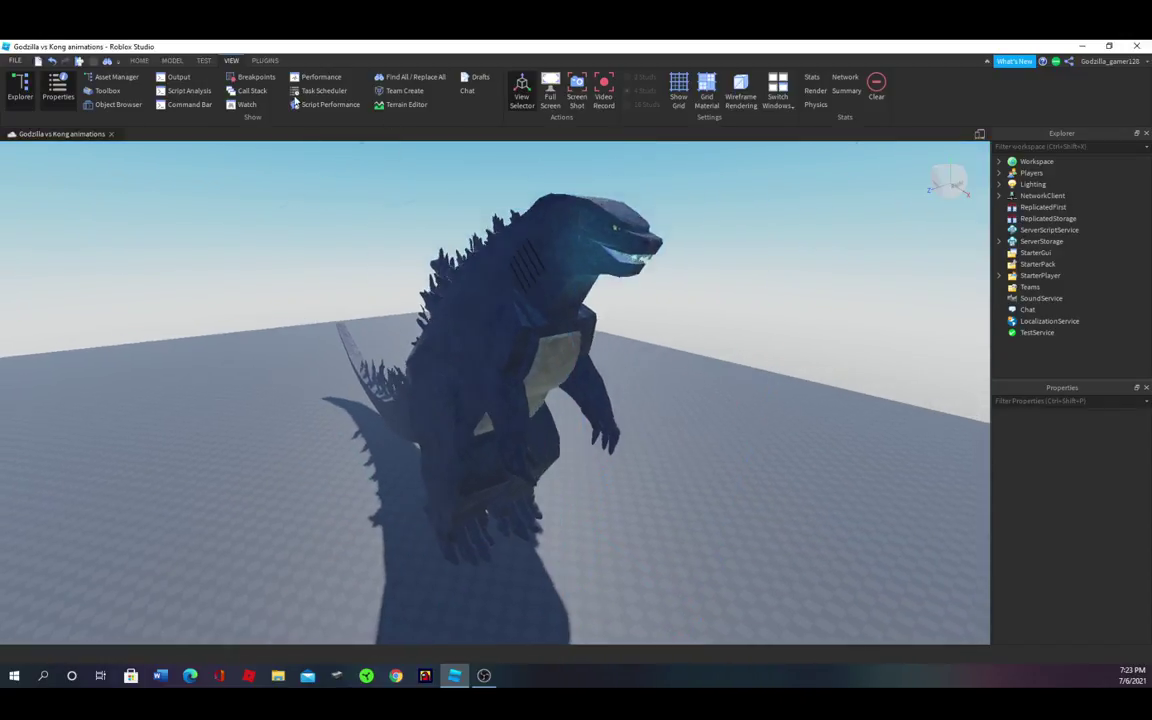
{"action": "right_click_drag", "start_coordinate": [611, 357], "coordinate": [605, 410]}
{"action": "key", "text": "w"}
{"action": "key", "text": "d"}
{"action": "scroll", "coordinate": [669, 420], "scroll_direction": "down", "scroll_amount": 3}
{"action": "key", "text": "a"}
{"action": "left_click", "coordinate": [607, 408]}
{"action": "key", "text": "a"}
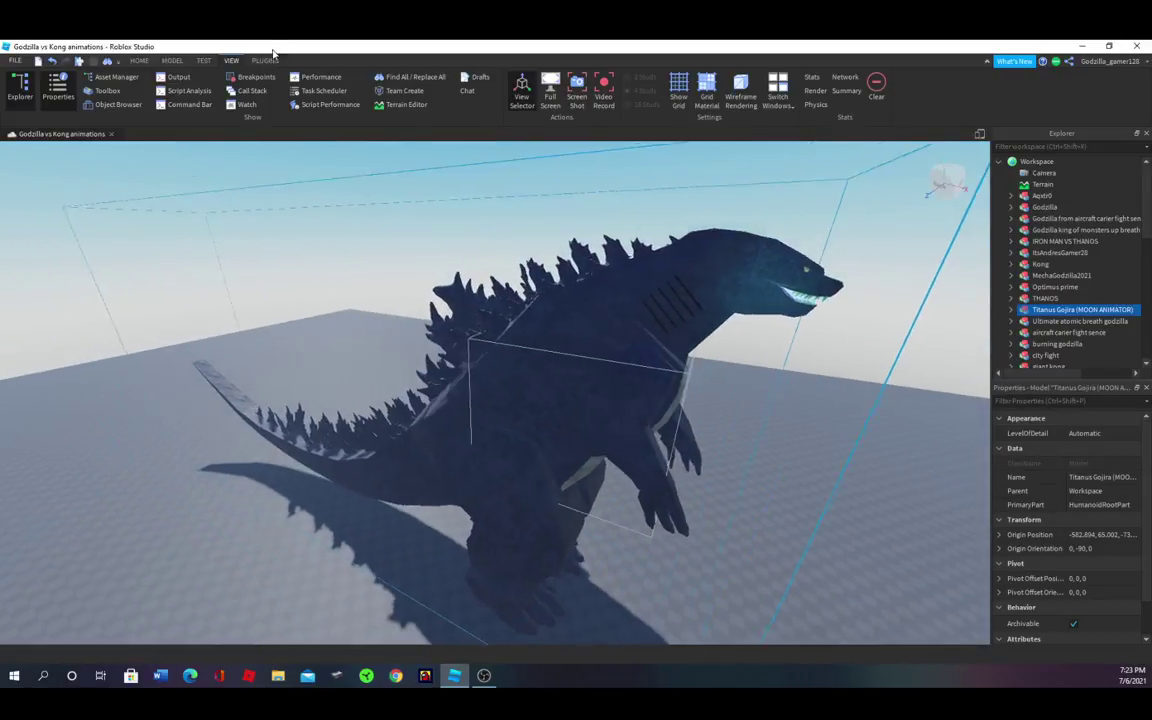
- Launch the Moon Animator plugin
{"action": "left_click", "coordinate": [265, 60]}
{"action": "left_click", "coordinate": [155, 90]}
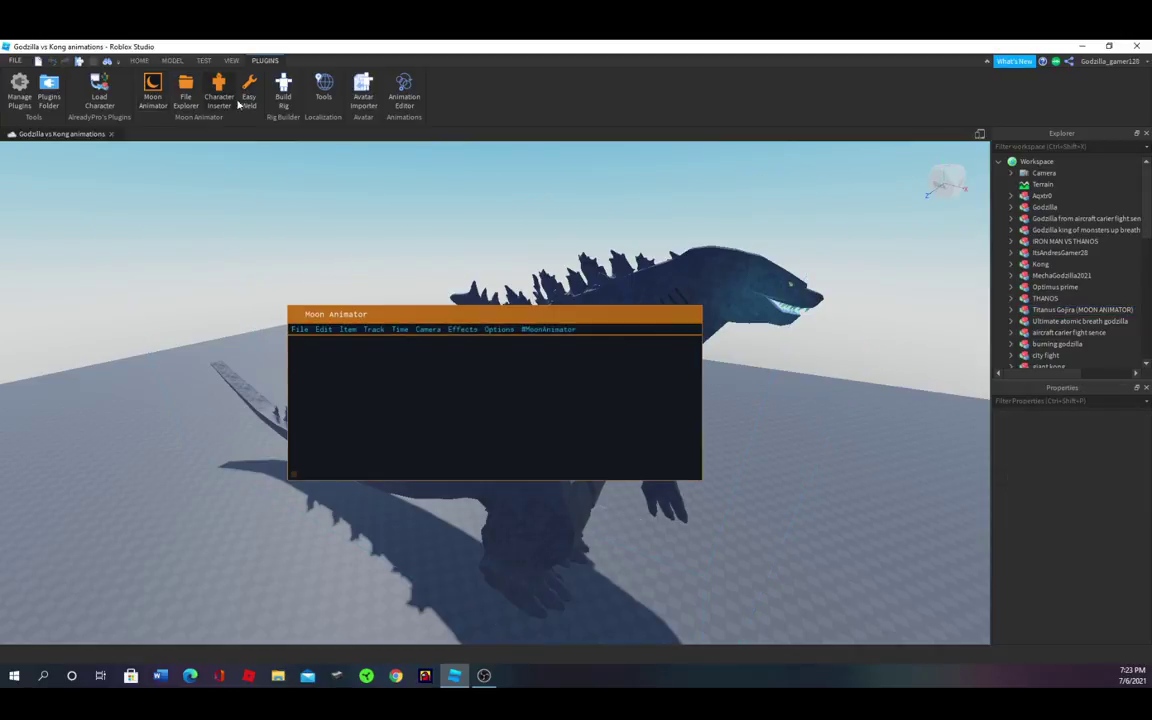
{"action": "left_click", "coordinate": [299, 330]}
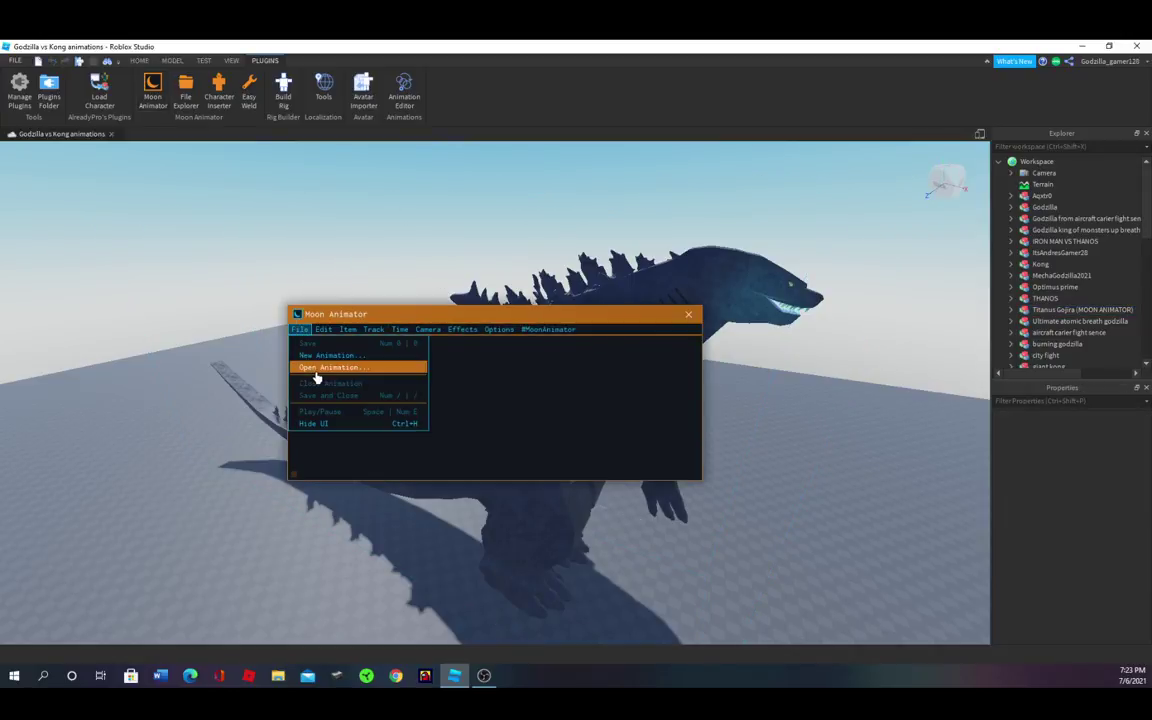
{"action": "left_click", "coordinate": [314, 378]}
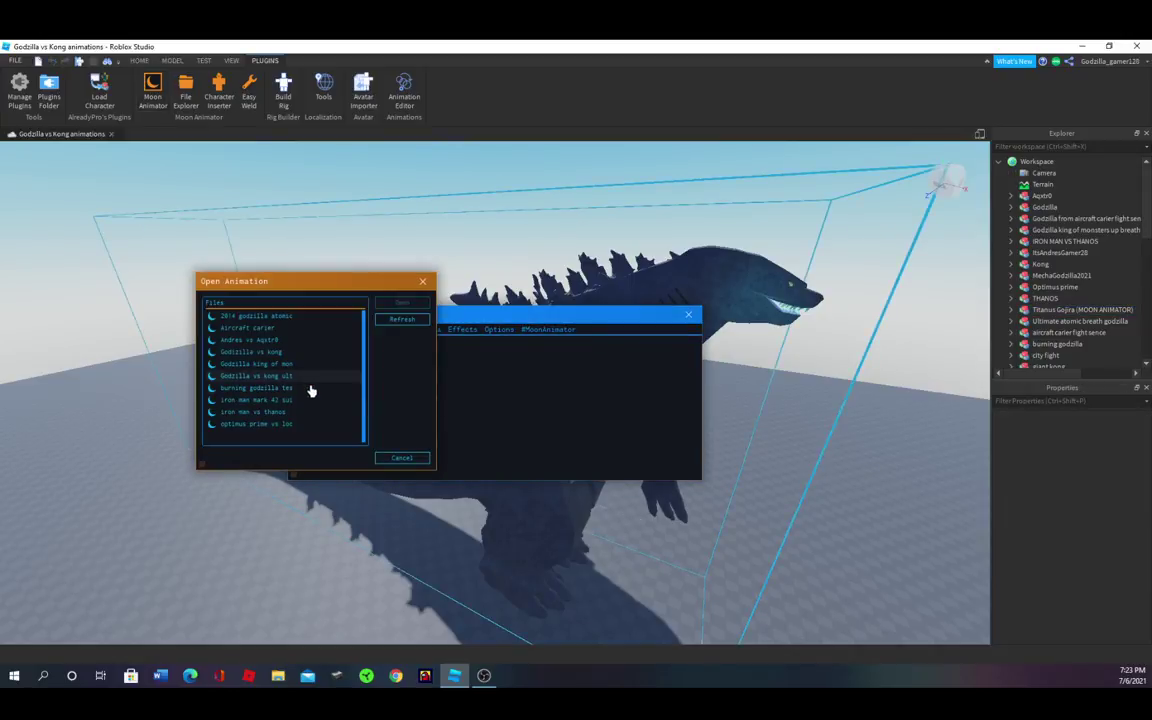
{"action": "left_click", "coordinate": [401, 457]}
- Create a new Moon Animator file of type Animation named "tutorial"
{"action": "left_click", "coordinate": [303, 331]}
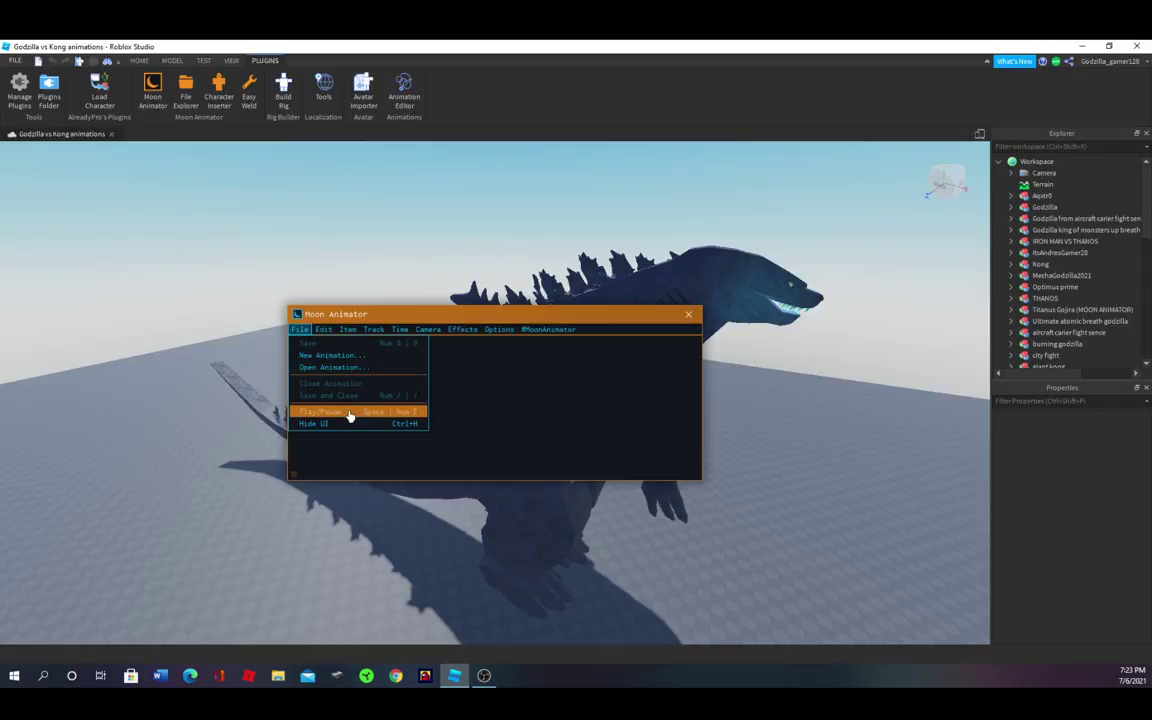
{"action": "left_click", "coordinate": [348, 356]}
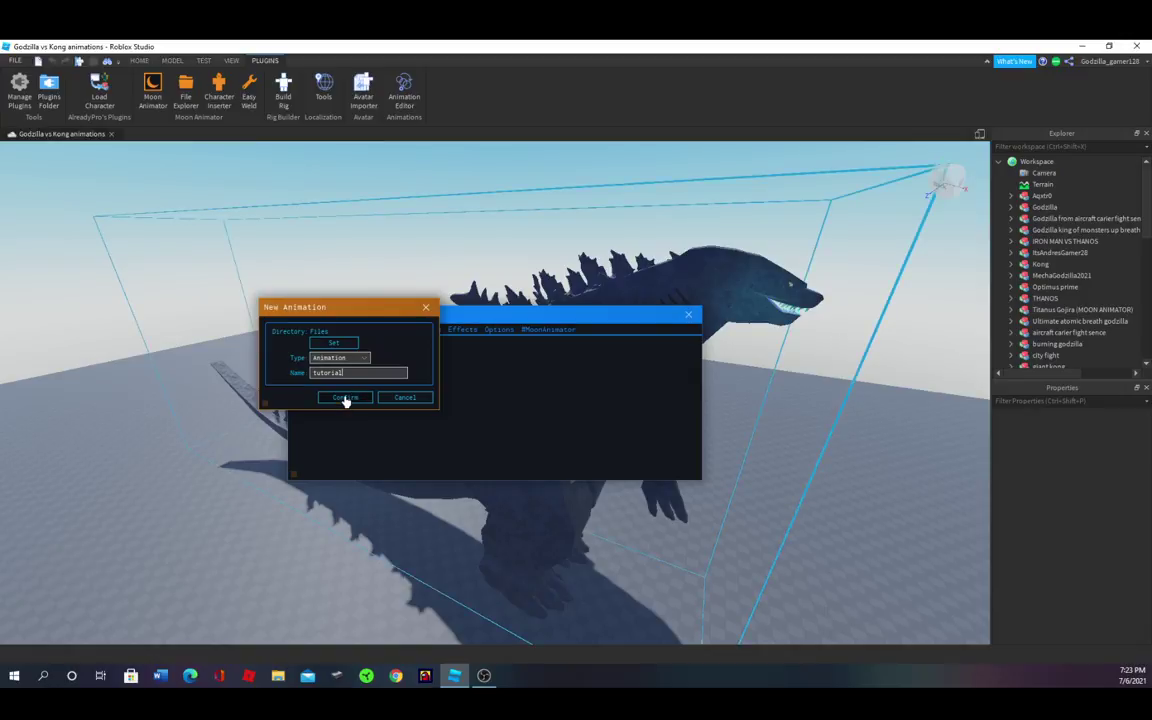
{"action": "left_click", "coordinate": [354, 400]}
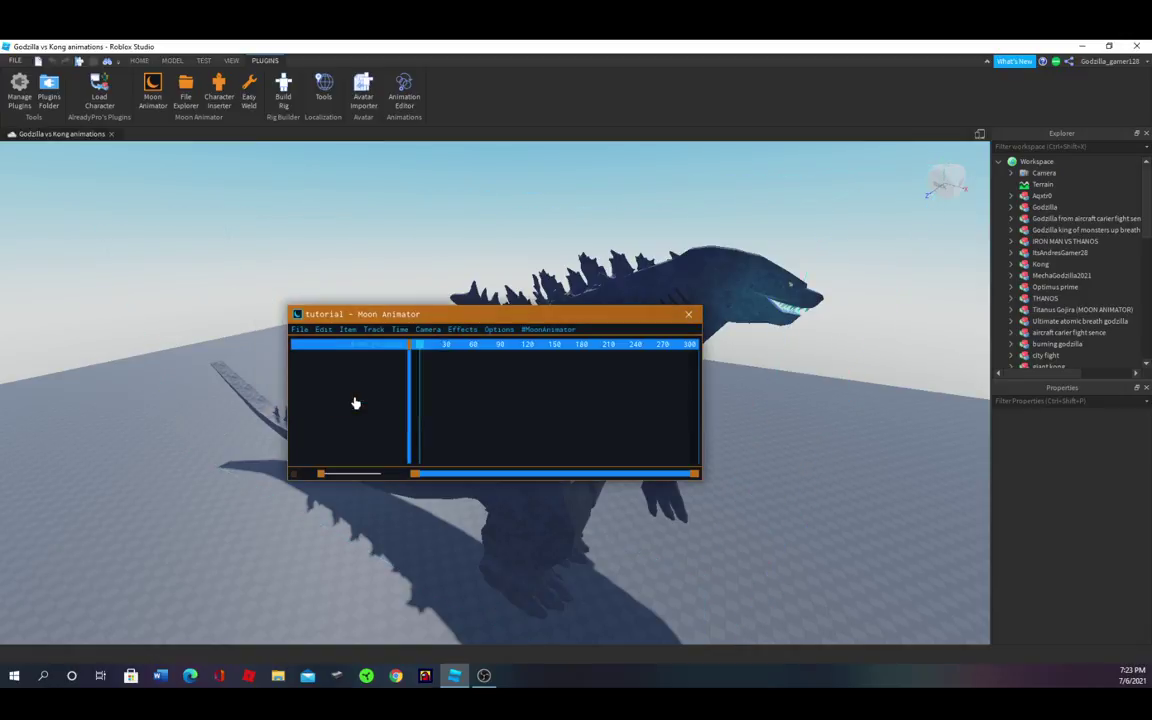
- Move the Moon Animator window clear of the model and add Titanus Gojira (MOON ANIMATOR) as an item with the Rig property
{"action": "left_click_drag", "start_coordinate": [500, 318], "coordinate": [222, 162]}
{"action": "left_click", "coordinate": [74, 175]}
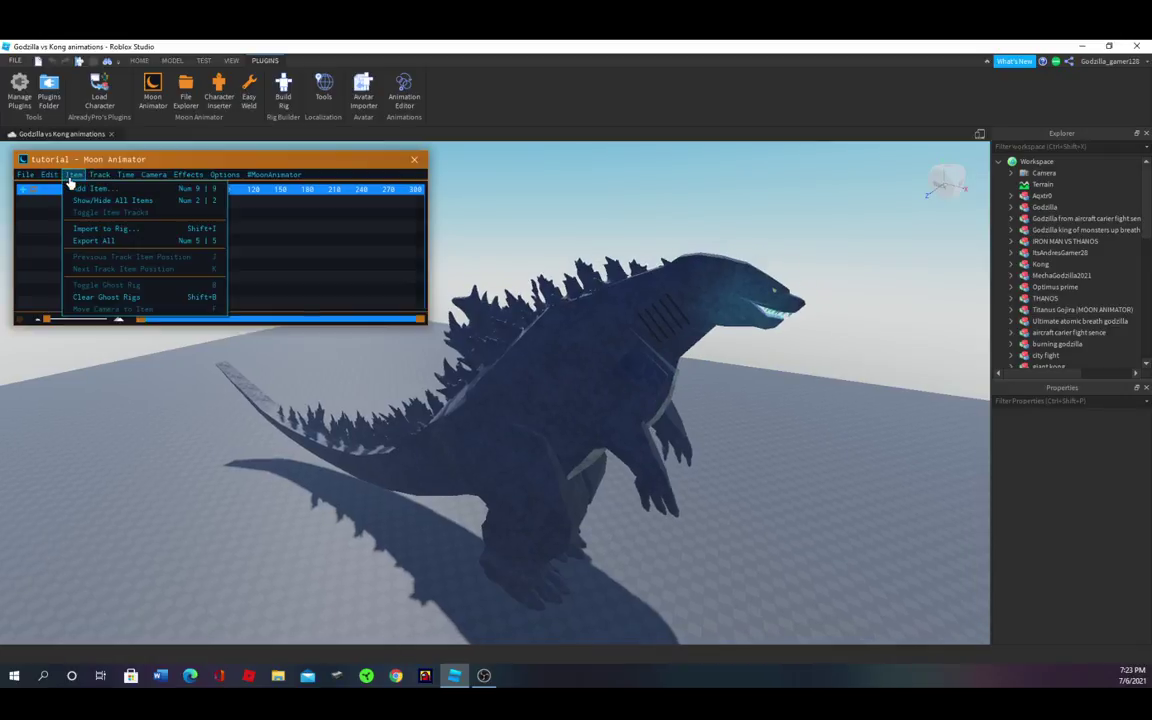
{"action": "left_click", "coordinate": [80, 187]}
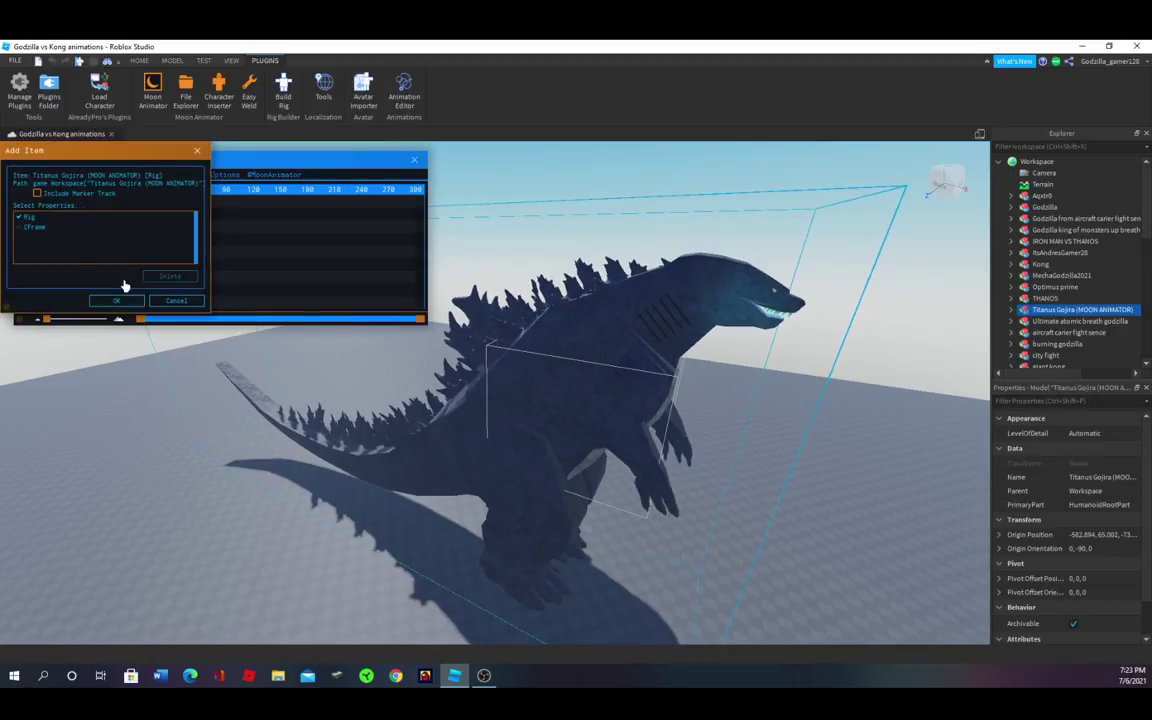
{"action": "left_click", "coordinate": [31, 215]}
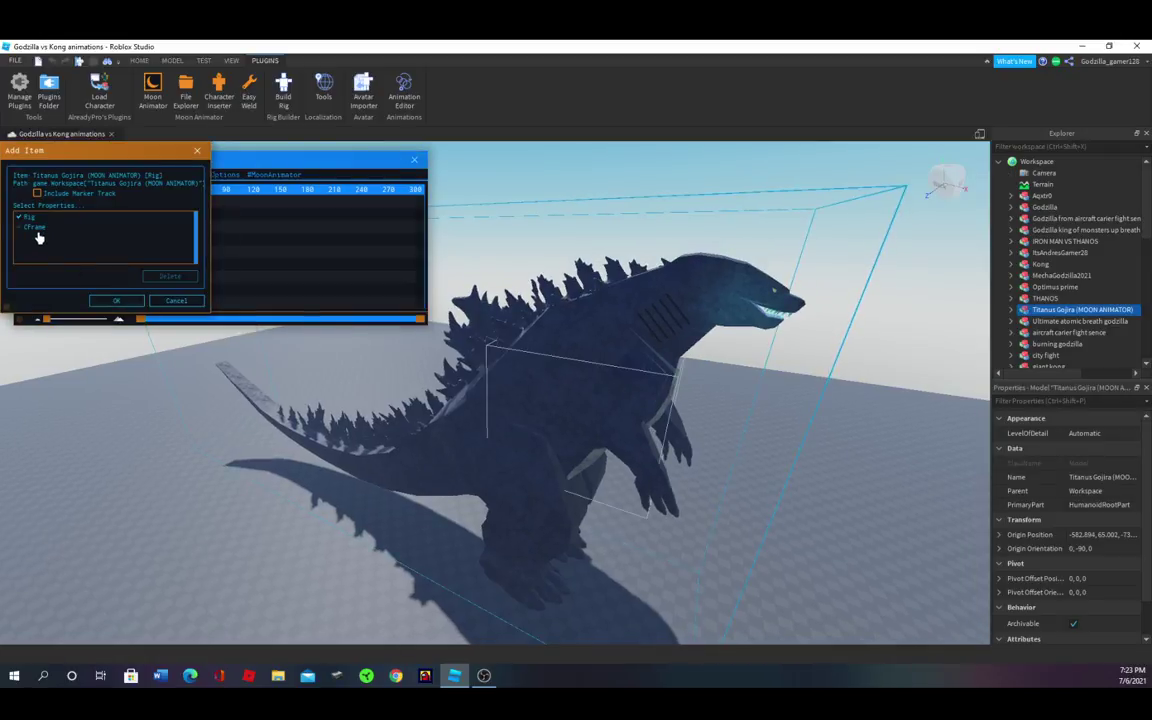
{"action": "left_click", "coordinate": [124, 302]}
- Start adding another item to the animation with the Titanus Gojira model as the target
{"action": "right_click_drag", "start_coordinate": [625, 368], "coordinate": [414, 273]}
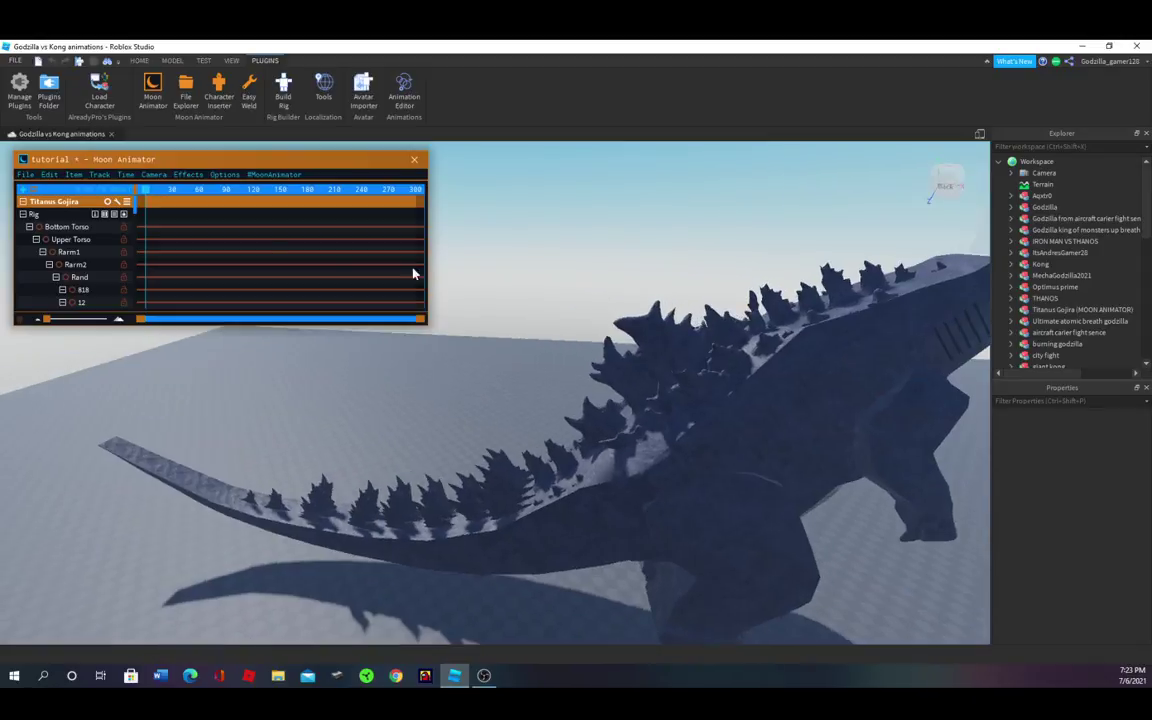
{"action": "left_click", "coordinate": [74, 175]}
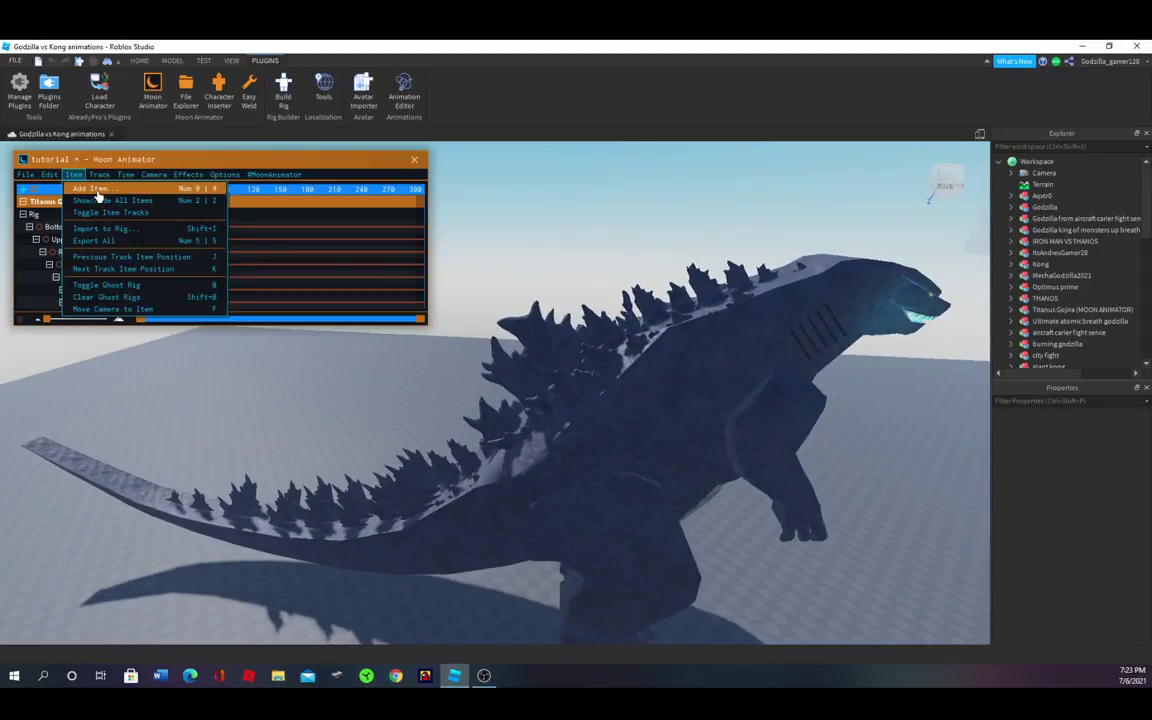
{"action": "left_click", "coordinate": [92, 188]}
{"action": "left_click", "coordinate": [849, 372]}
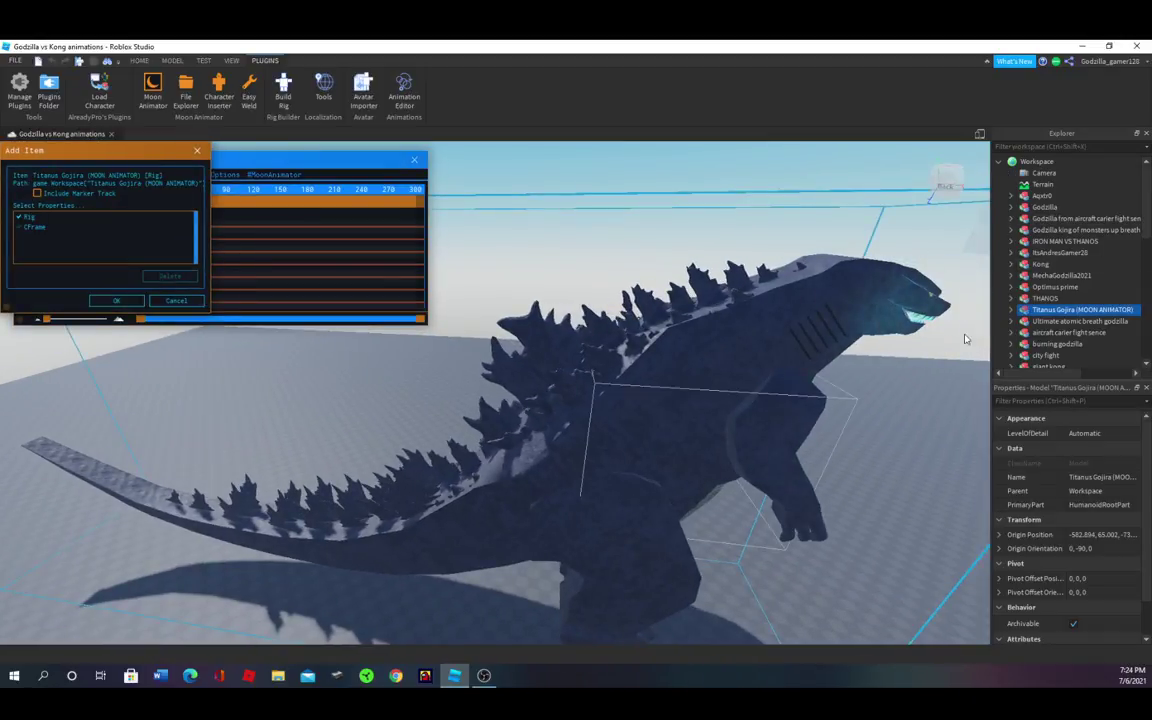
- Examine the child parts of the Titanus Gojira model, including its Head and Neck groups
{"action": "left_click", "coordinate": [1011, 310]}
{"action": "scroll", "coordinate": [1030, 300], "scroll_direction": "down", "scroll_amount": 3}
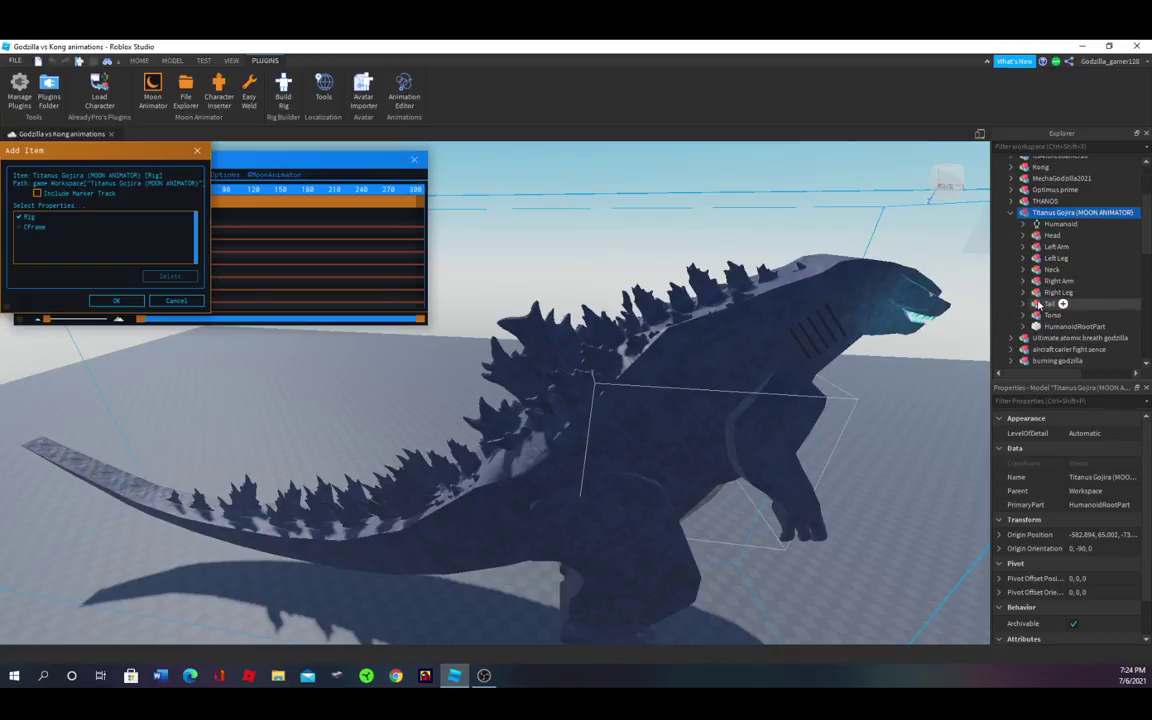
{"action": "left_click", "coordinate": [1024, 236]}
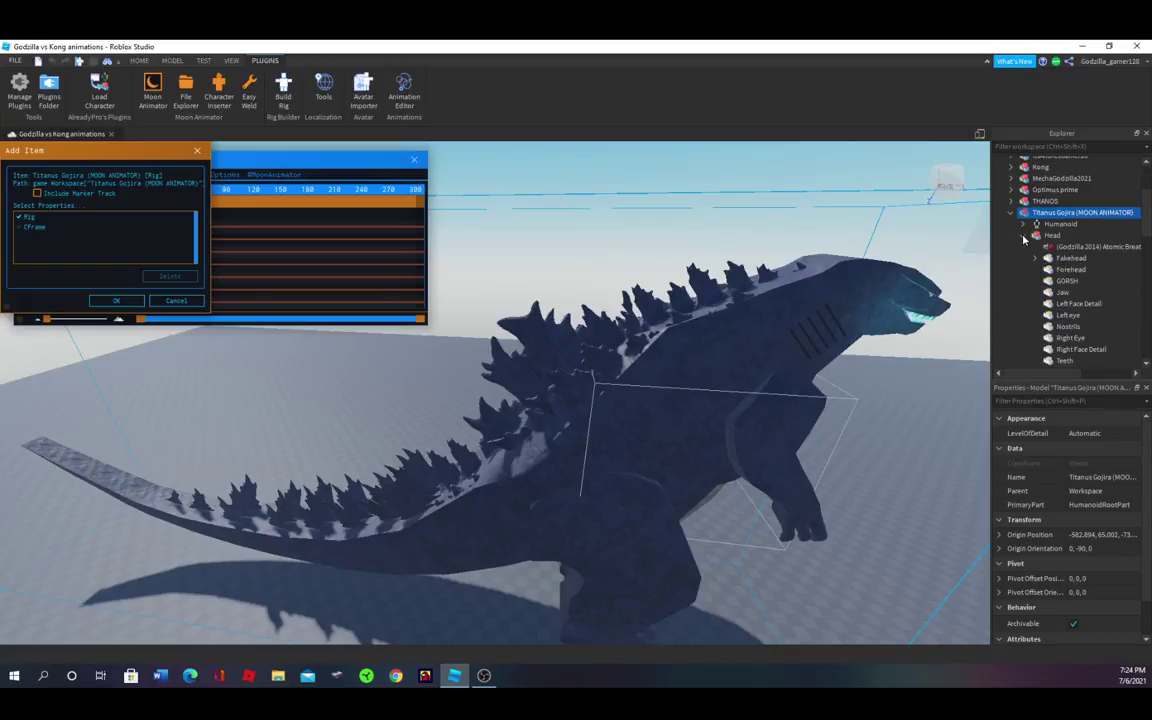
{"action": "scroll", "coordinate": [1115, 315], "scroll_direction": "down", "scroll_amount": 2}
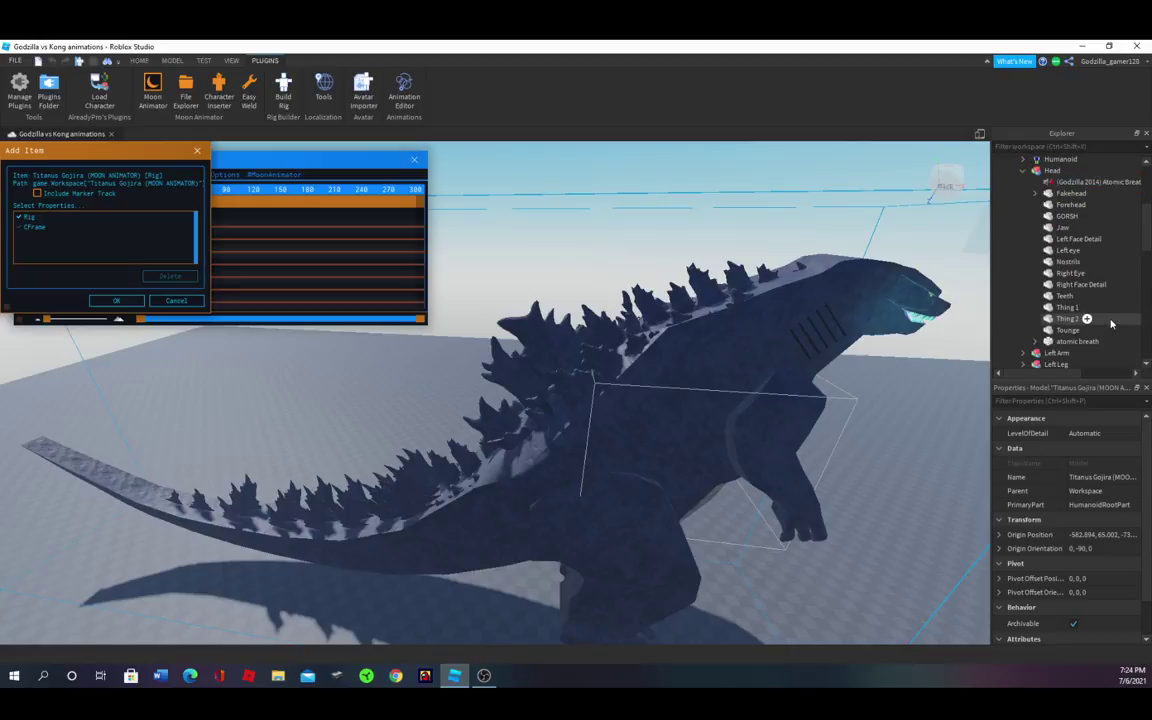
{"action": "left_click", "coordinate": [1025, 171]}
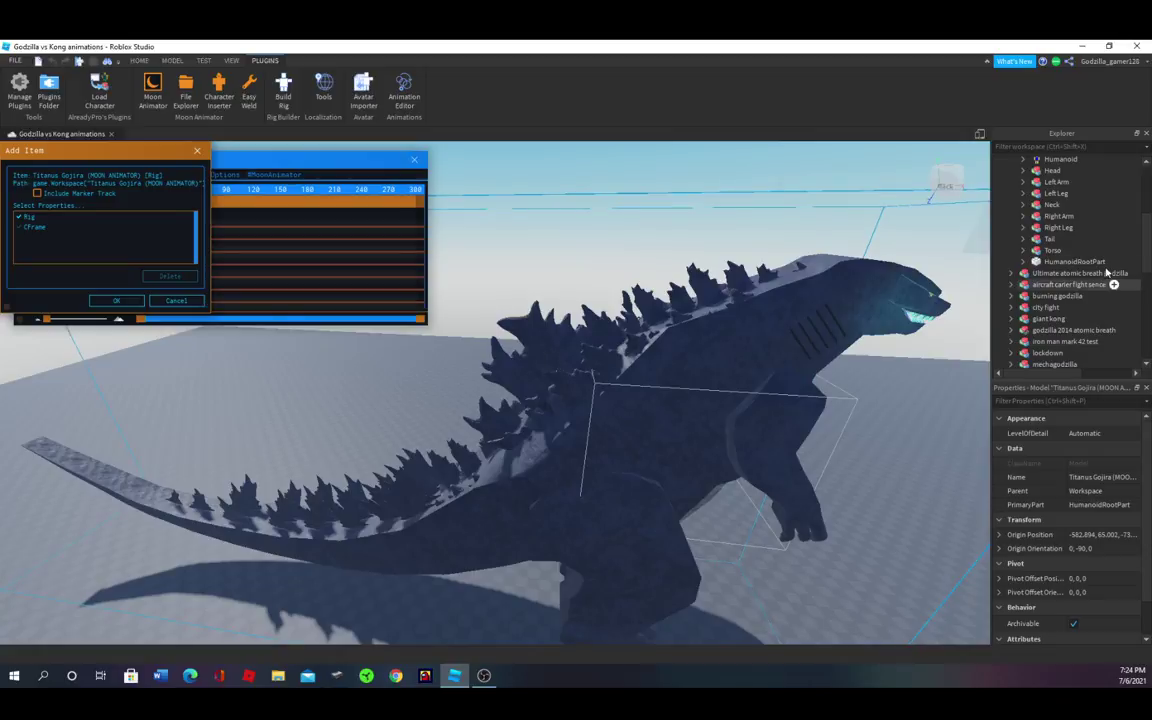
{"action": "scroll", "coordinate": [1043, 243], "scroll_direction": "up", "scroll_amount": 1}
{"action": "scroll", "coordinate": [1041, 229], "scroll_direction": "down", "scroll_amount": 1}
{"action": "scroll", "coordinate": [1040, 228], "scroll_direction": "up", "scroll_amount": 1}
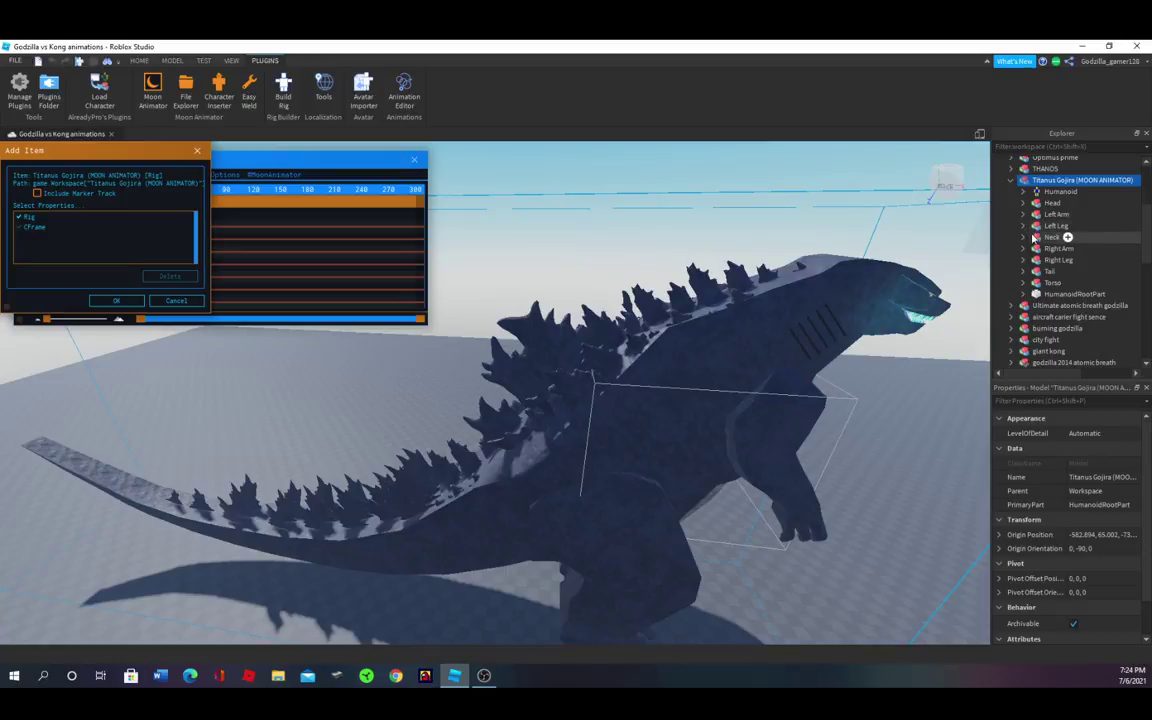
{"action": "left_click", "coordinate": [1024, 237]}
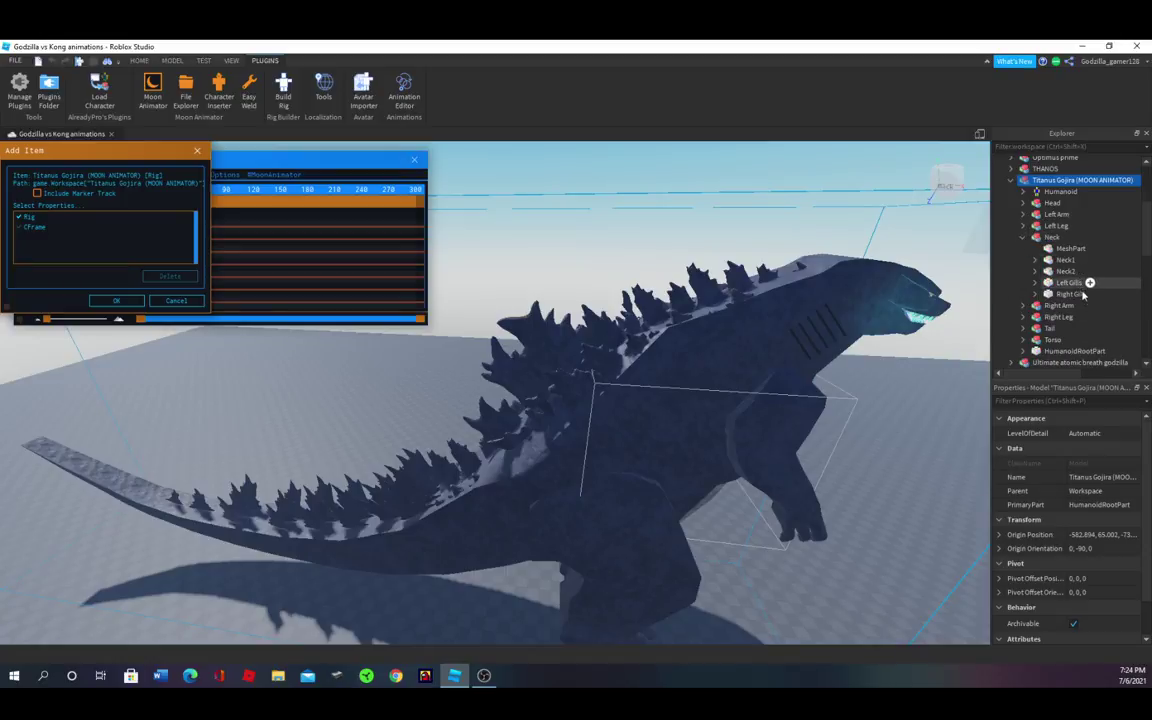
{"action": "left_click", "coordinate": [1024, 237]}
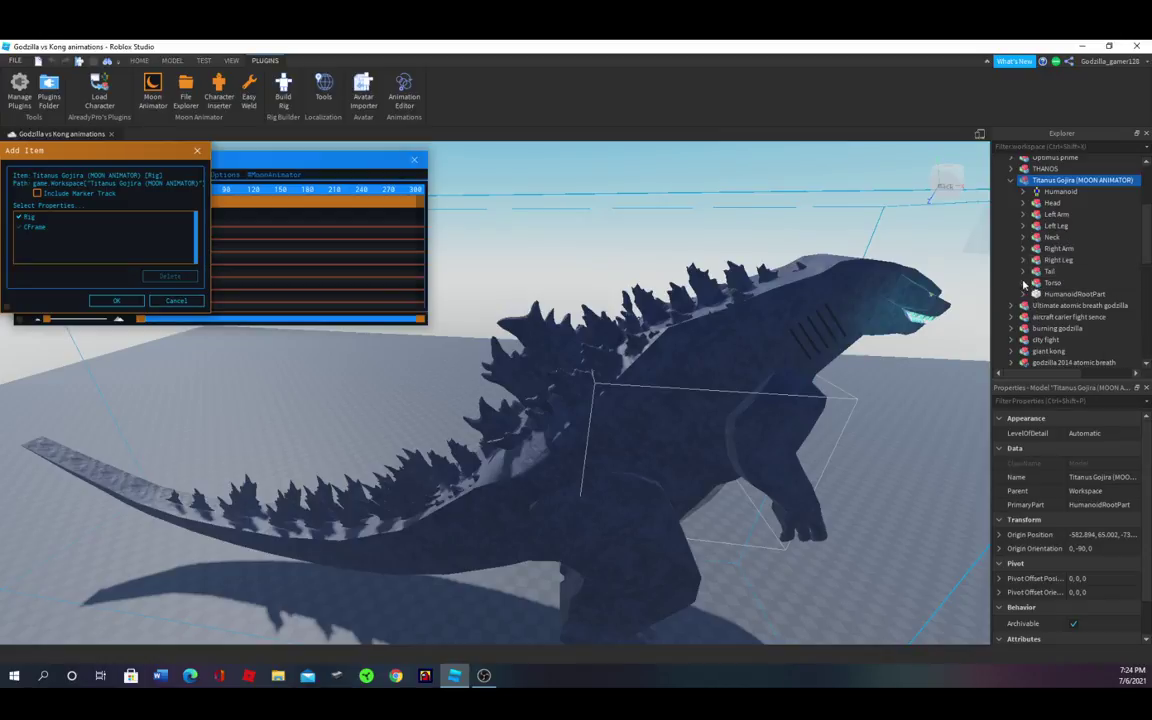
- Select all the dorsal fins in the model's Tail group, from Dorsal Fin 1 through Dorsal fin 22
{"action": "left_click", "coordinate": [1023, 271]}
{"action": "scroll", "coordinate": [1040, 260], "scroll_direction": "down", "scroll_amount": 1}
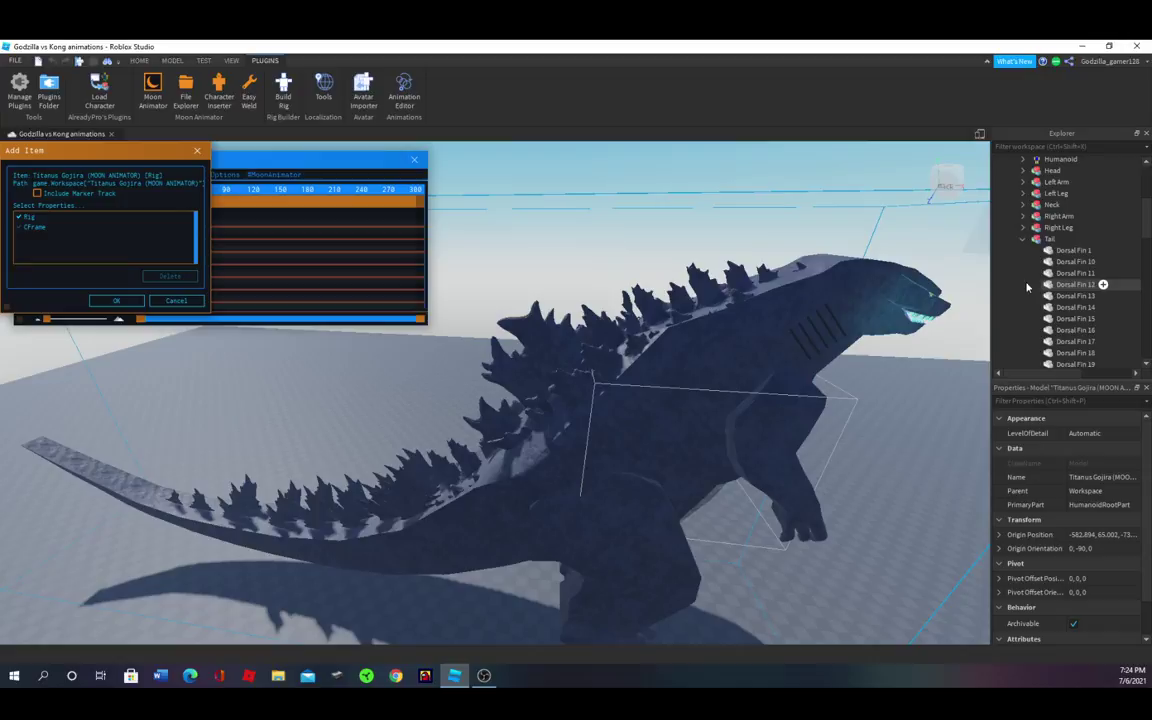
{"action": "left_click", "coordinate": [1076, 251]}
{"action": "scroll", "coordinate": [1080, 300], "scroll_direction": "down", "scroll_amount": 5}
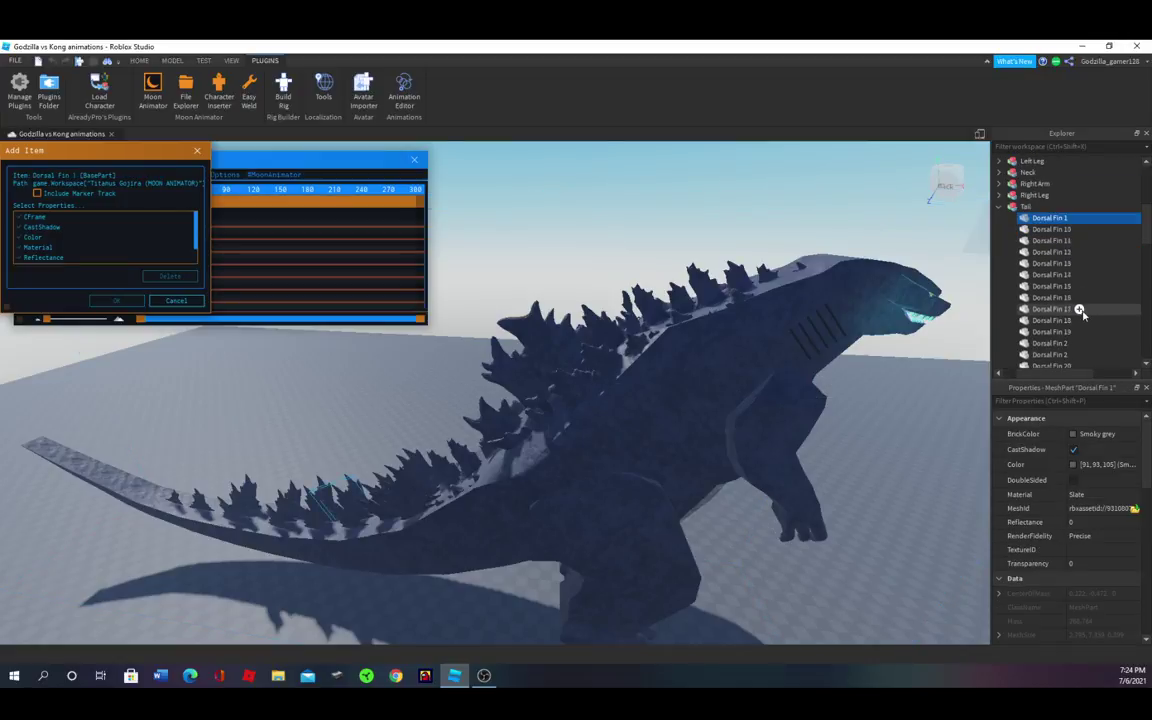
{"action": "scroll", "coordinate": [1070, 290], "scroll_direction": "down", "scroll_amount": 3}
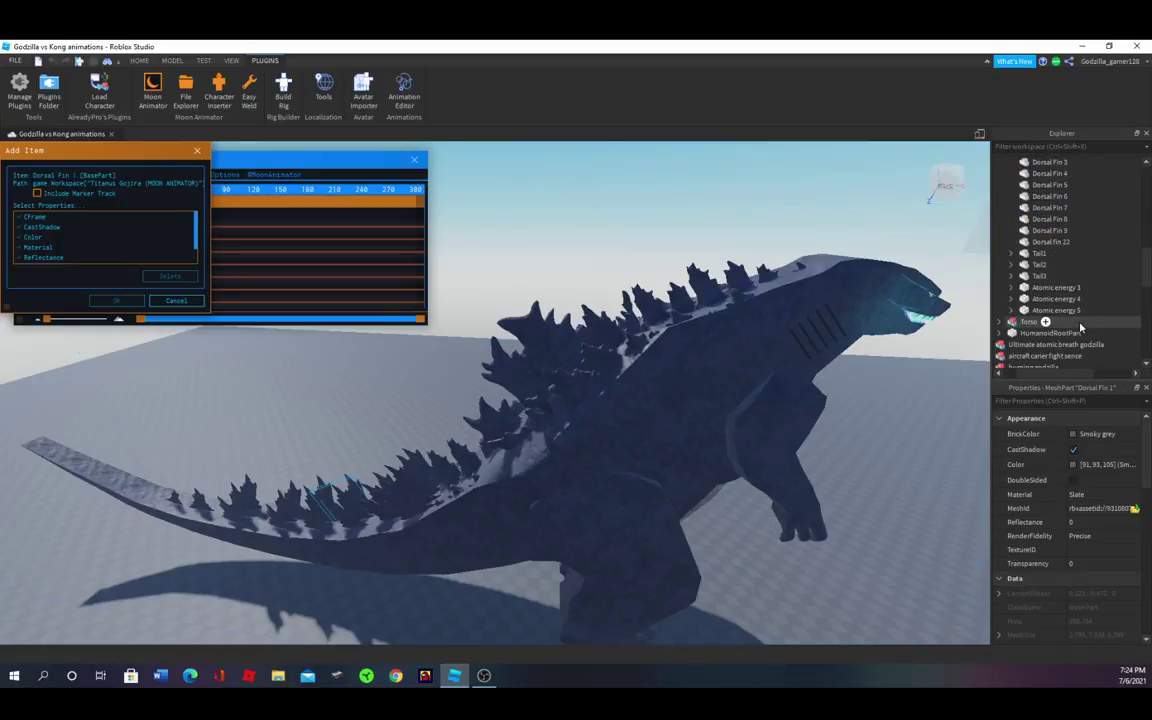
{"action": "left_click", "coordinate": [1048, 243], "text": "shift"}
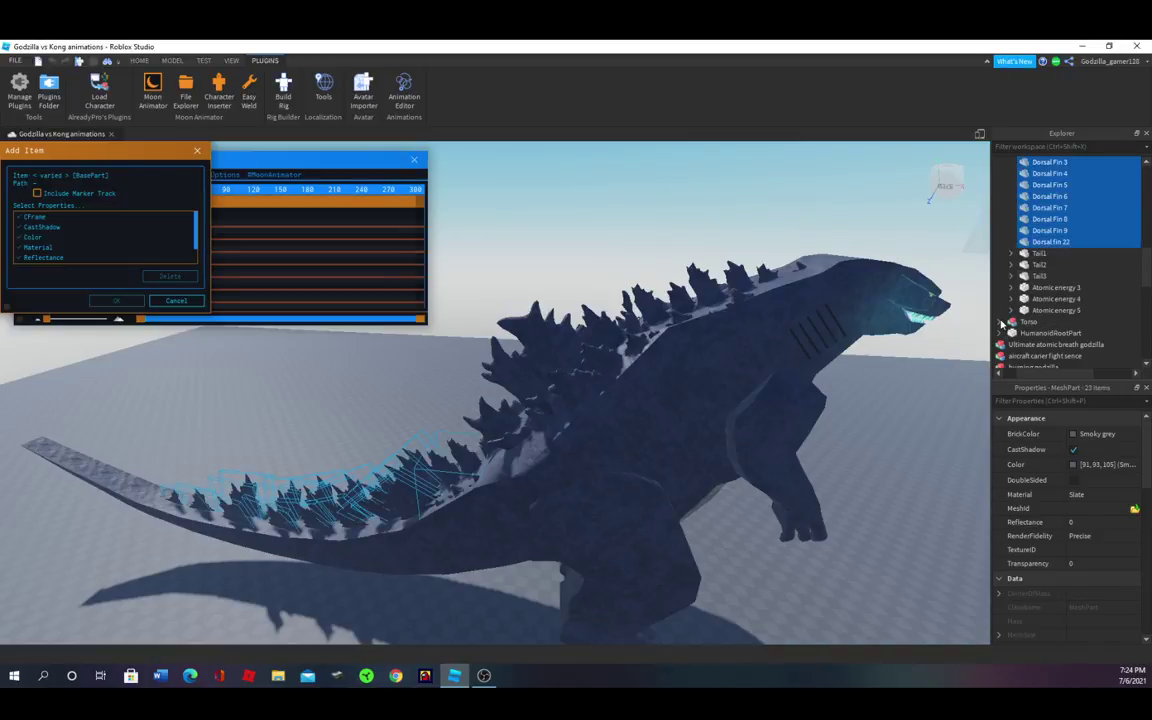
- Extend the selection with Fin 1 to Fin 6 of the Torso and try to add all selected fins with the Color property
{"action": "left_click", "coordinate": [1001, 322]}
{"action": "scroll", "coordinate": [1040, 290], "scroll_direction": "down", "scroll_amount": 2}
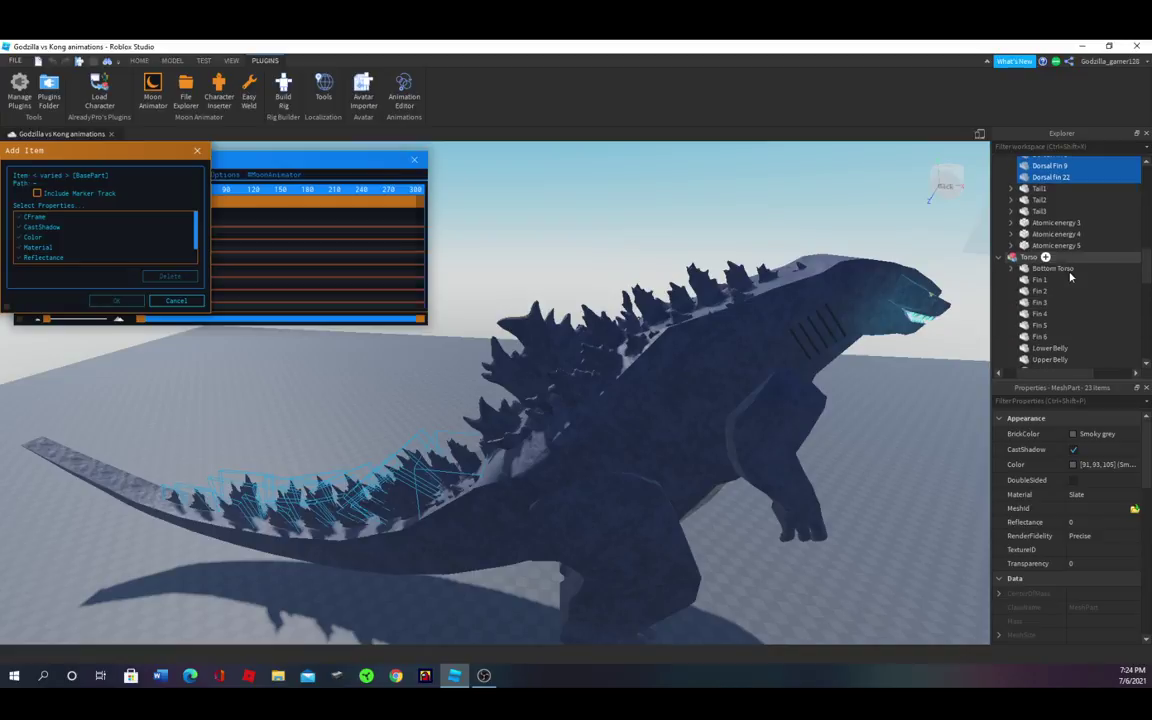
{"action": "left_click", "coordinate": [1038, 281], "text": "ctrl"}
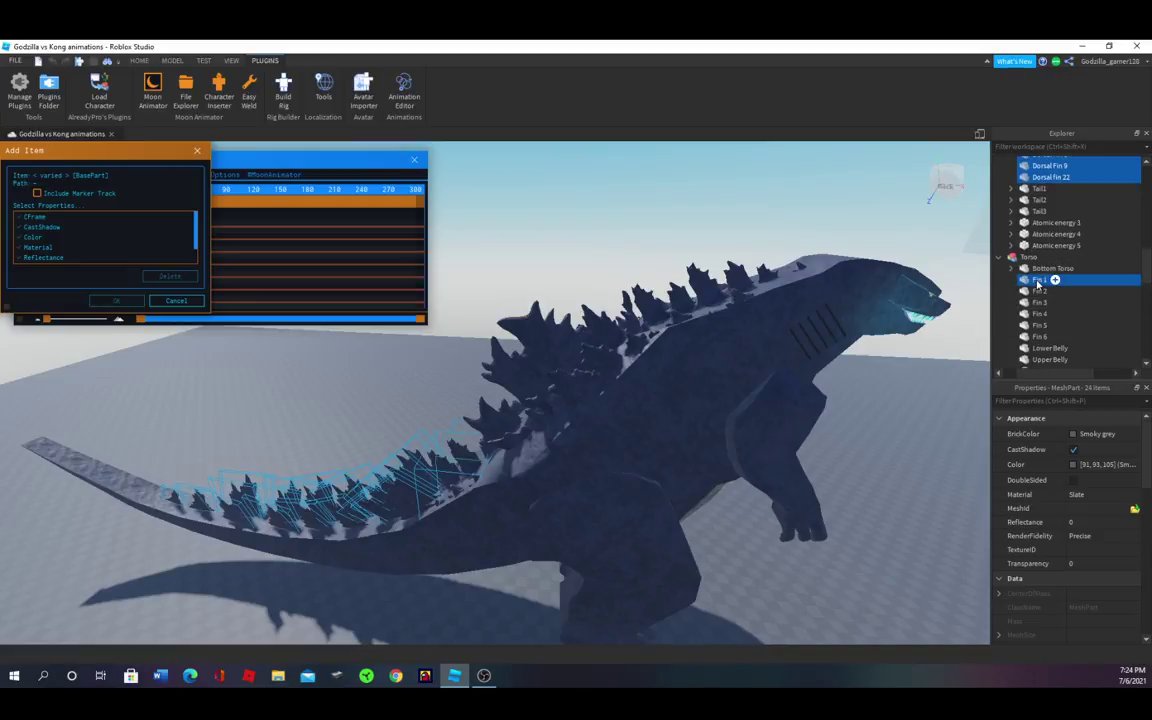
{"action": "scroll", "coordinate": [1045, 300], "scroll_direction": "down", "scroll_amount": 2}
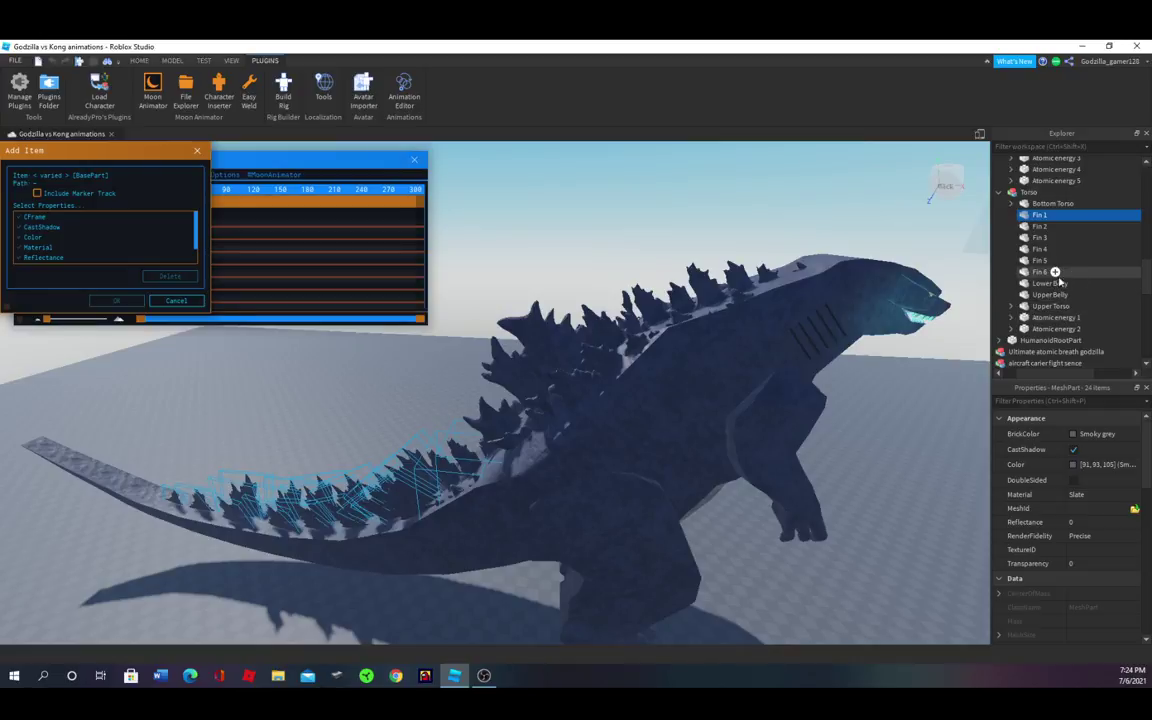
{"action": "left_click", "coordinate": [1038, 272], "text": "shift"}
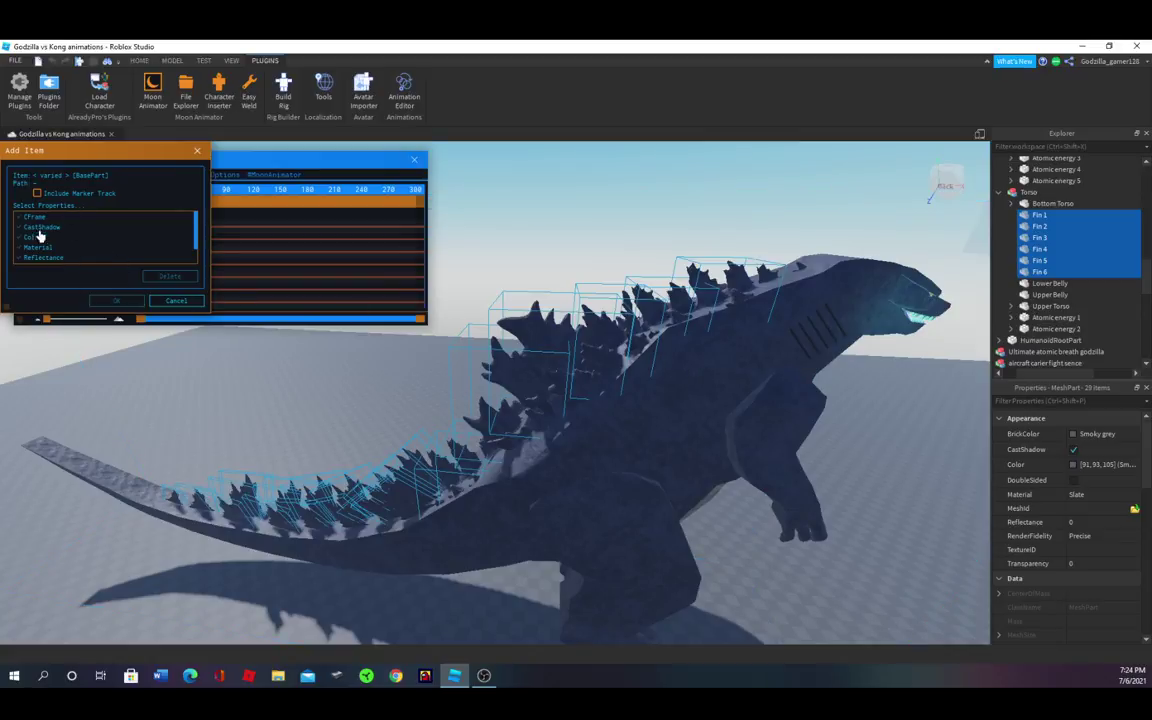
{"action": "scroll", "coordinate": [48, 239], "scroll_direction": "down", "scroll_amount": 2}
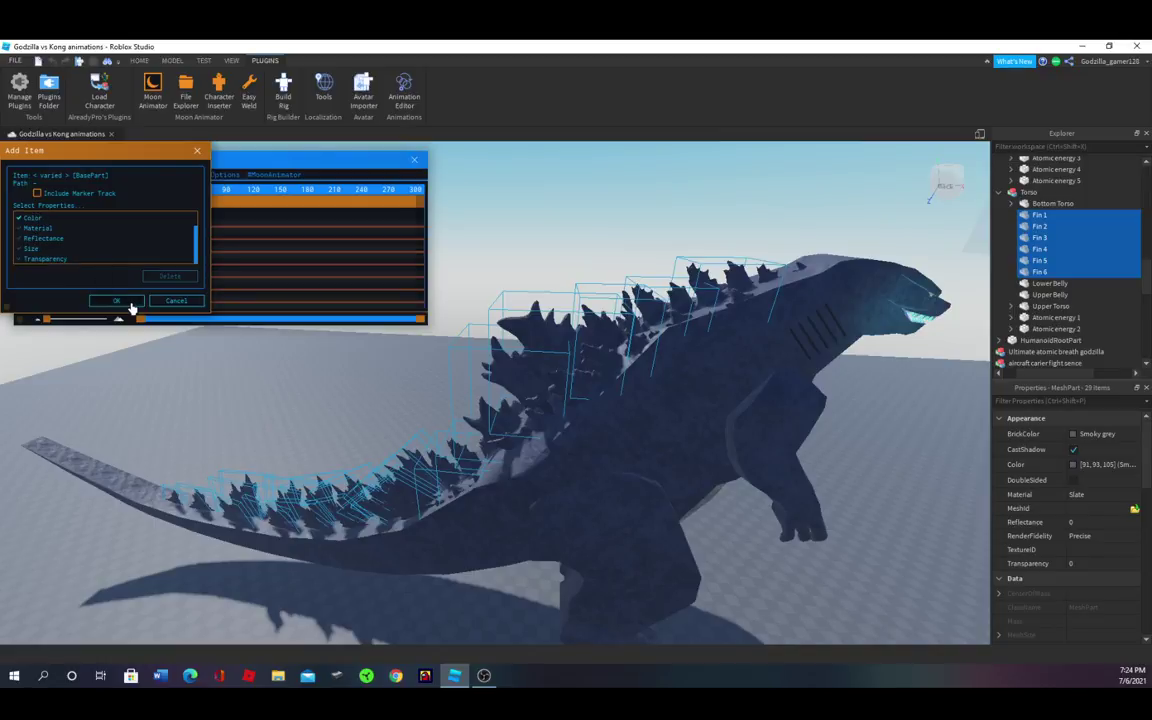
{"action": "left_click", "coordinate": [116, 300]}
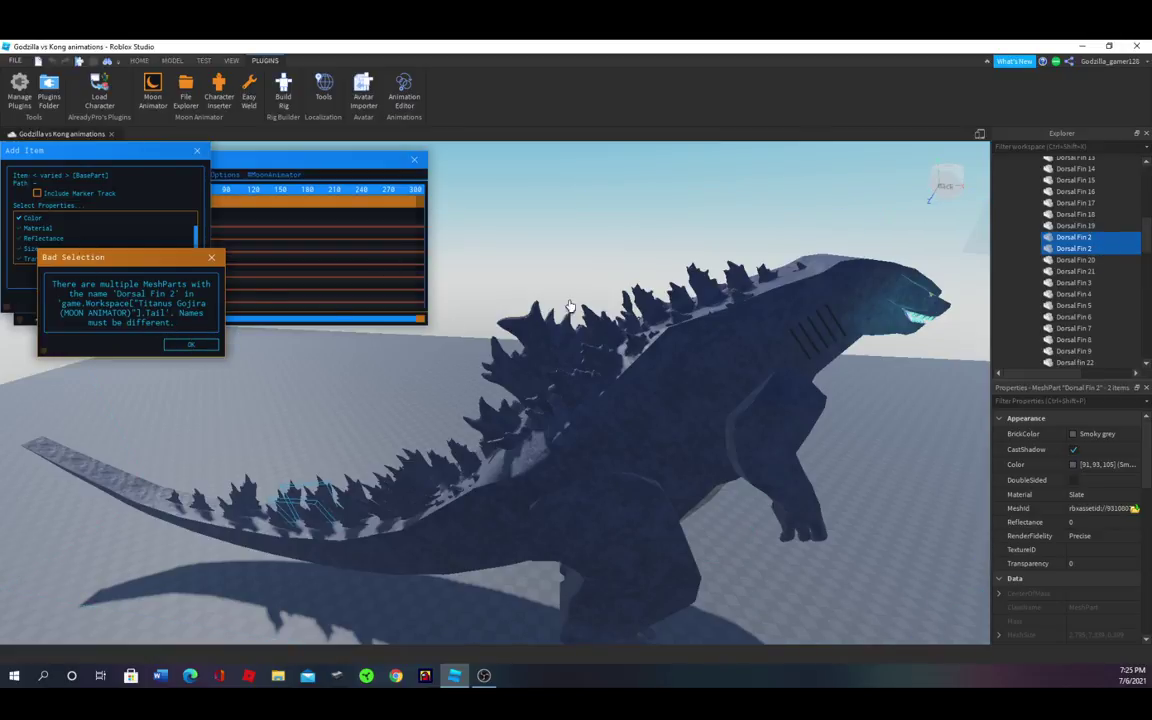
- Rename the first of the two duplicate Dorsal Fin 2 parts as Dorsal Fin 500 and dismiss the Bad Selection message
{"action": "left_click", "coordinate": [1070, 238]}
{"action": "left_click", "coordinate": [1076, 238]}
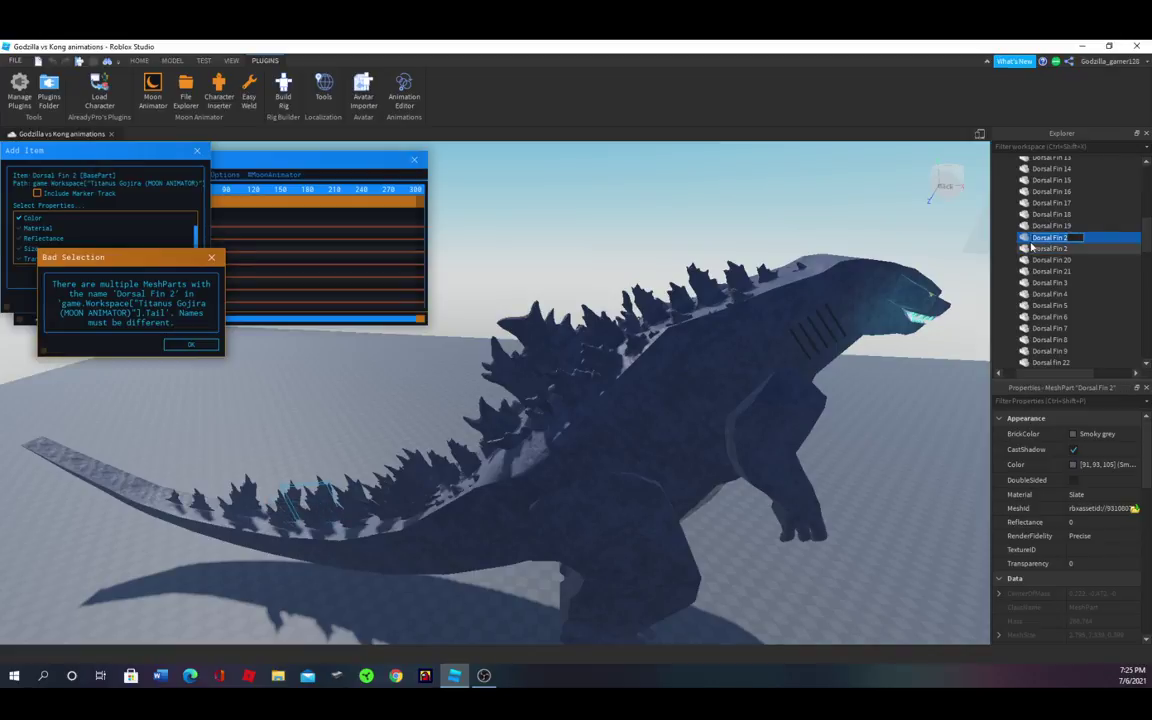
{"action": "right_click", "coordinate": [1116, 241]}
{"action": "left_click", "coordinate": [1030, 314]}
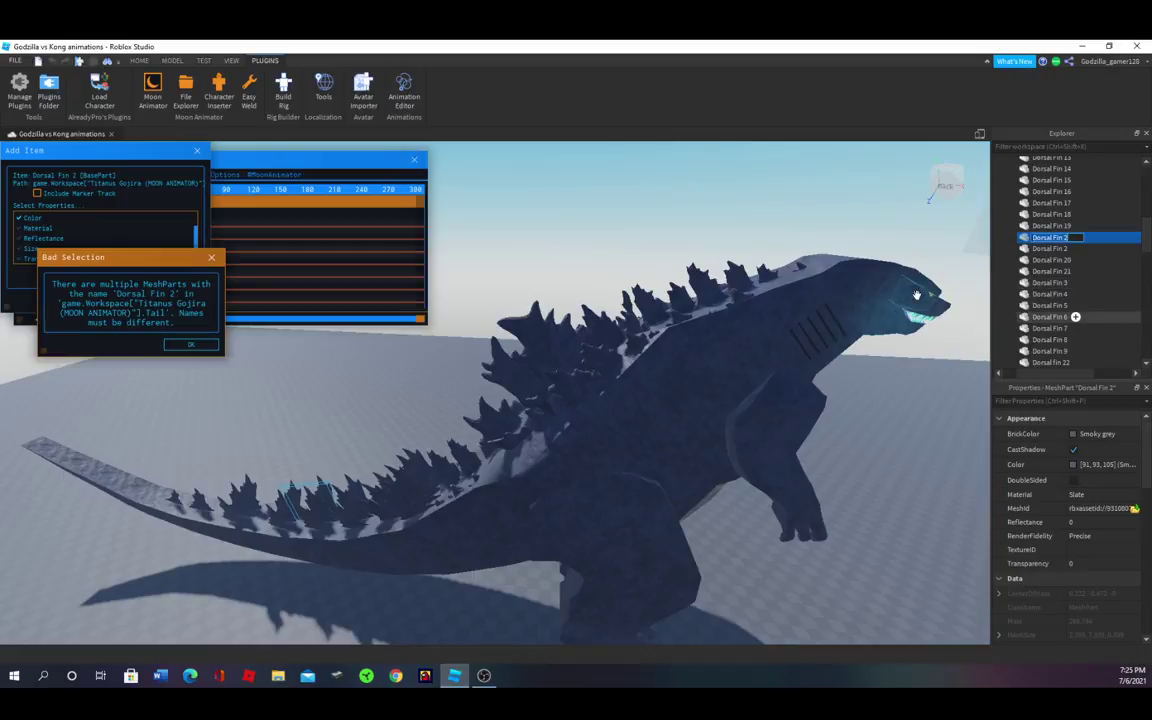
{"action": "left_click", "coordinate": [1077, 240]}
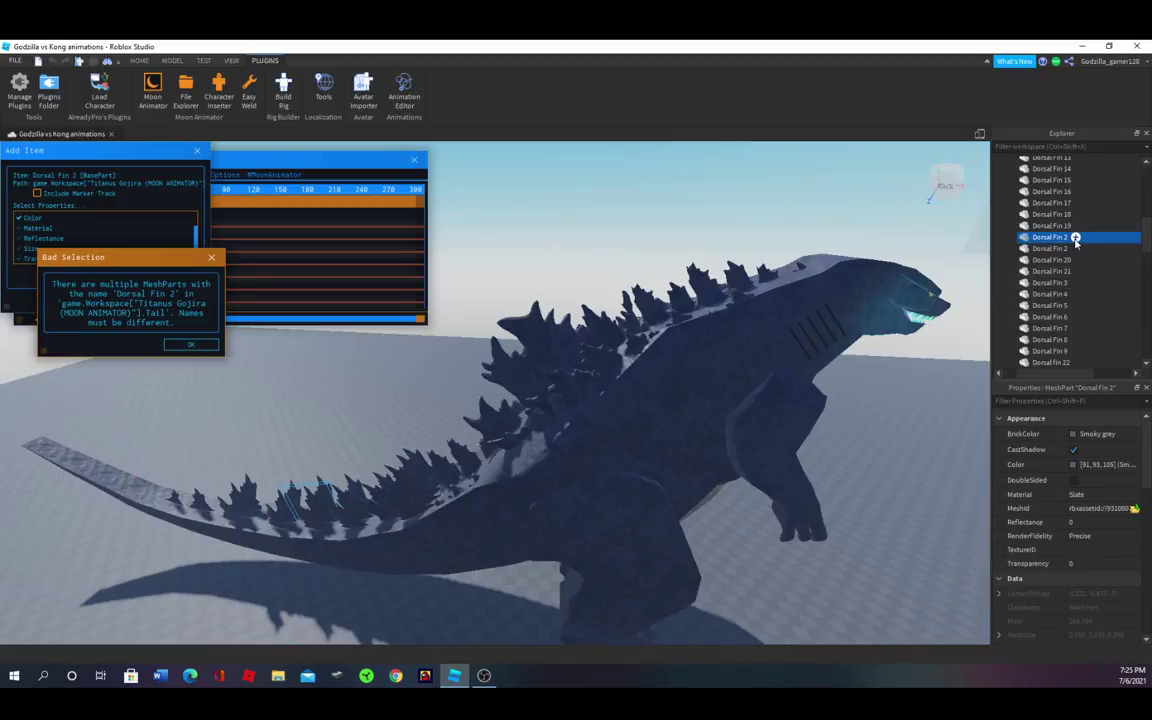
{"action": "left_click", "coordinate": [1076, 239]}
{"action": "left_click", "coordinate": [1066, 241]}
{"action": "right_click", "coordinate": [1065, 239]}
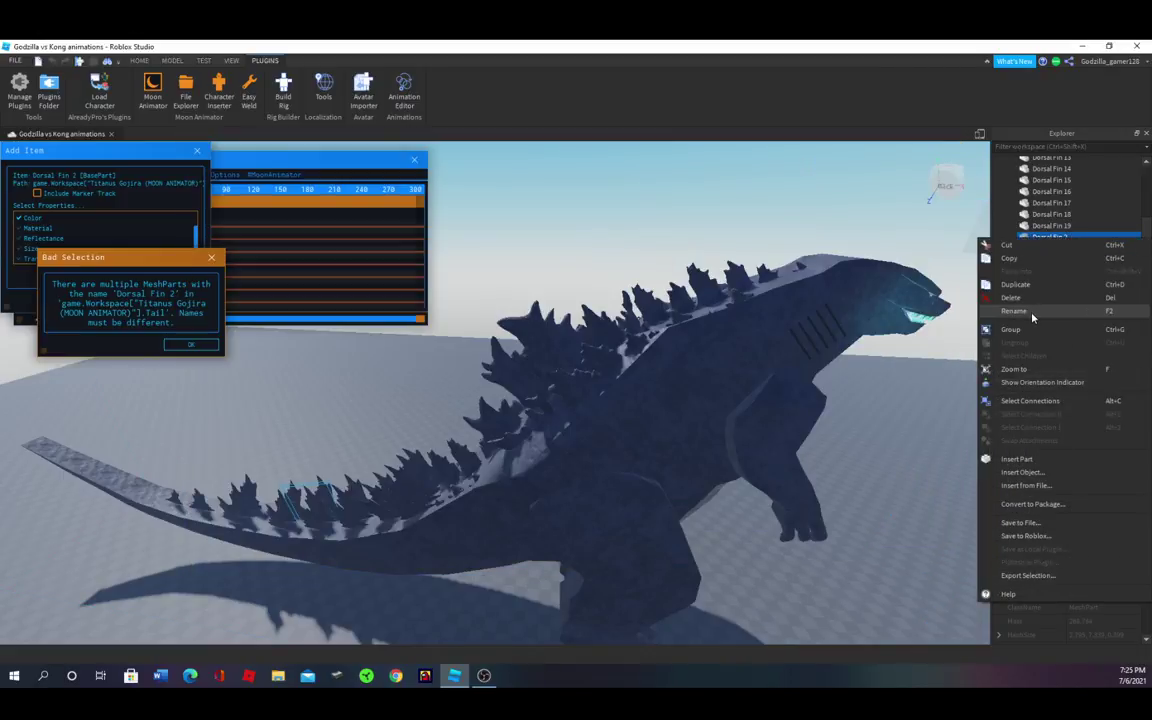
{"action": "left_click", "coordinate": [1031, 312]}
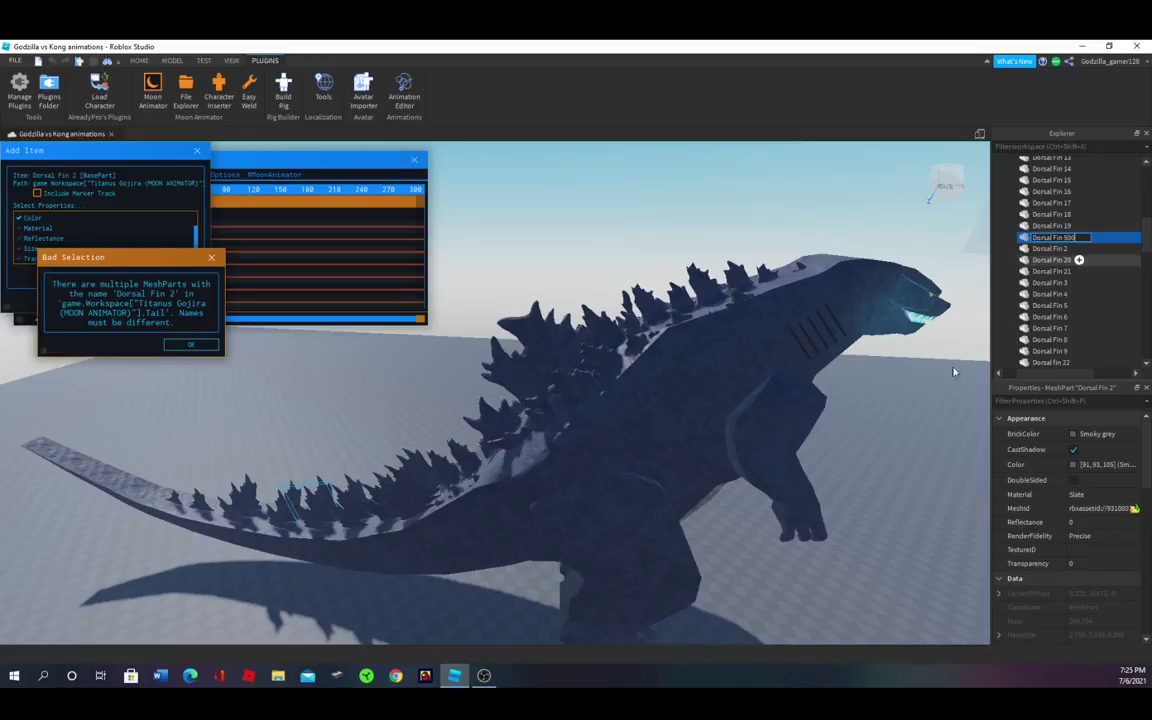
{"action": "left_click", "coordinate": [911, 498]}
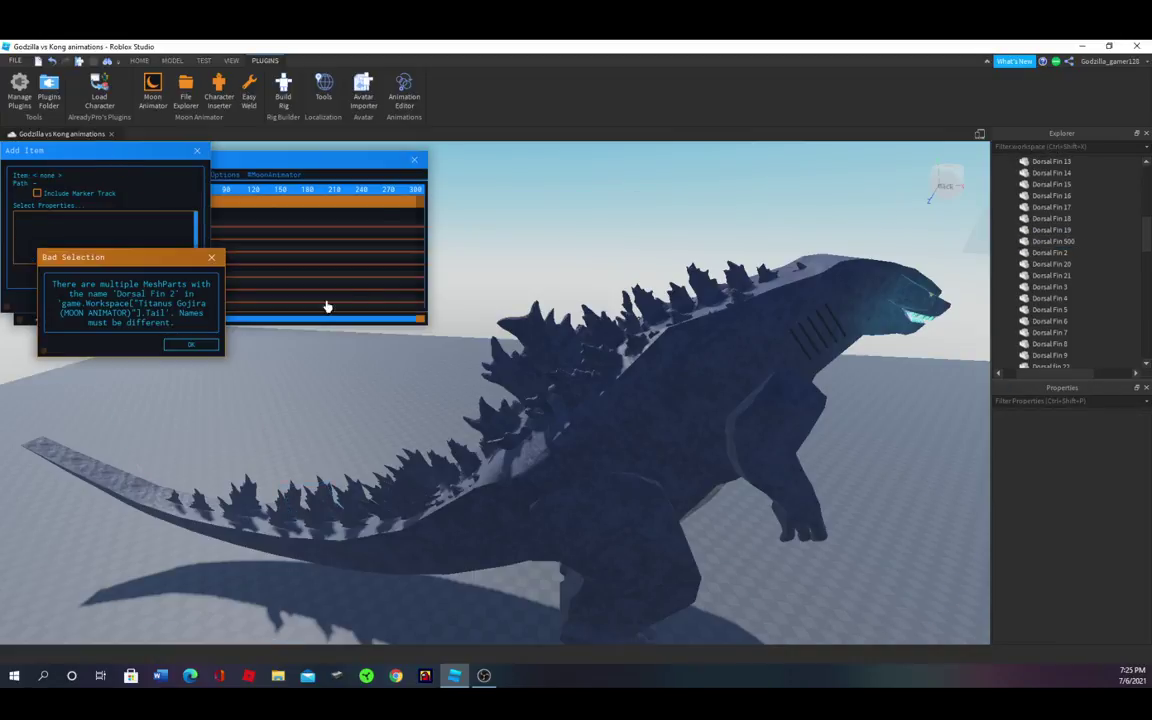
{"action": "left_click", "coordinate": [212, 348]}
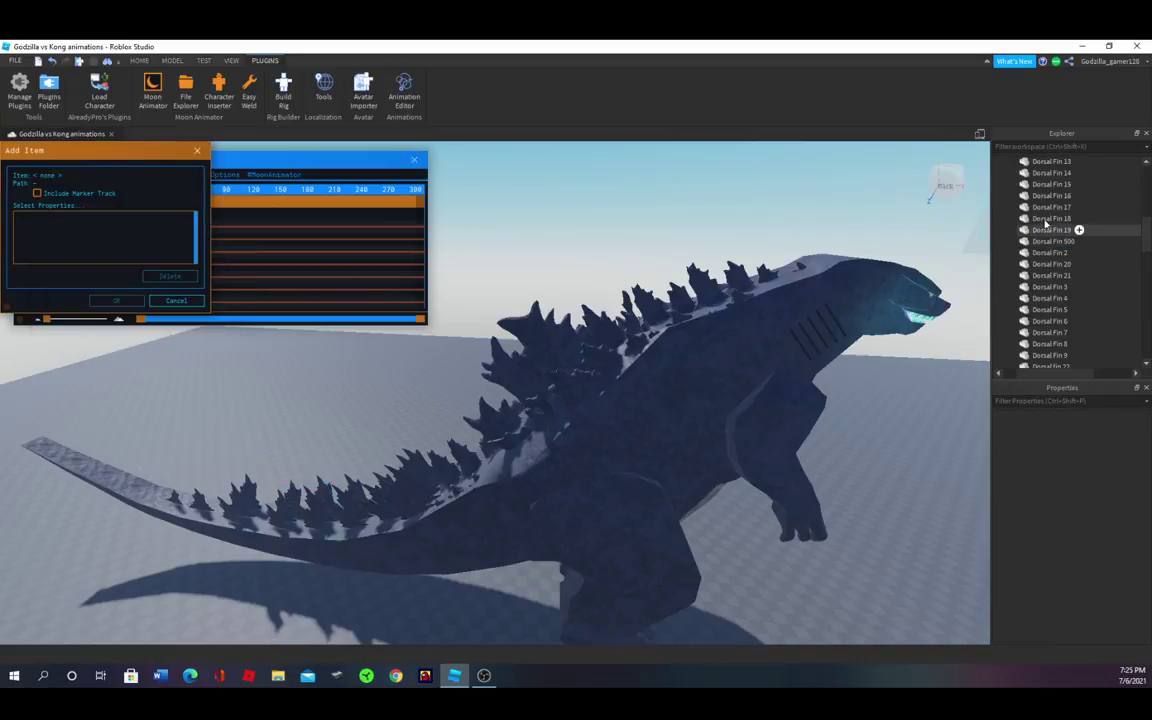
- Select the fins of the Tail group from Dorsal Fin 500 through Dorsal fin 22
{"action": "scroll", "coordinate": [1045, 260], "scroll_direction": "up", "scroll_amount": 5}
{"action": "left_click", "coordinate": [1050, 279], "text": "shift"}
{"action": "scroll", "coordinate": [1053, 288], "scroll_direction": "down", "scroll_amount": 10}
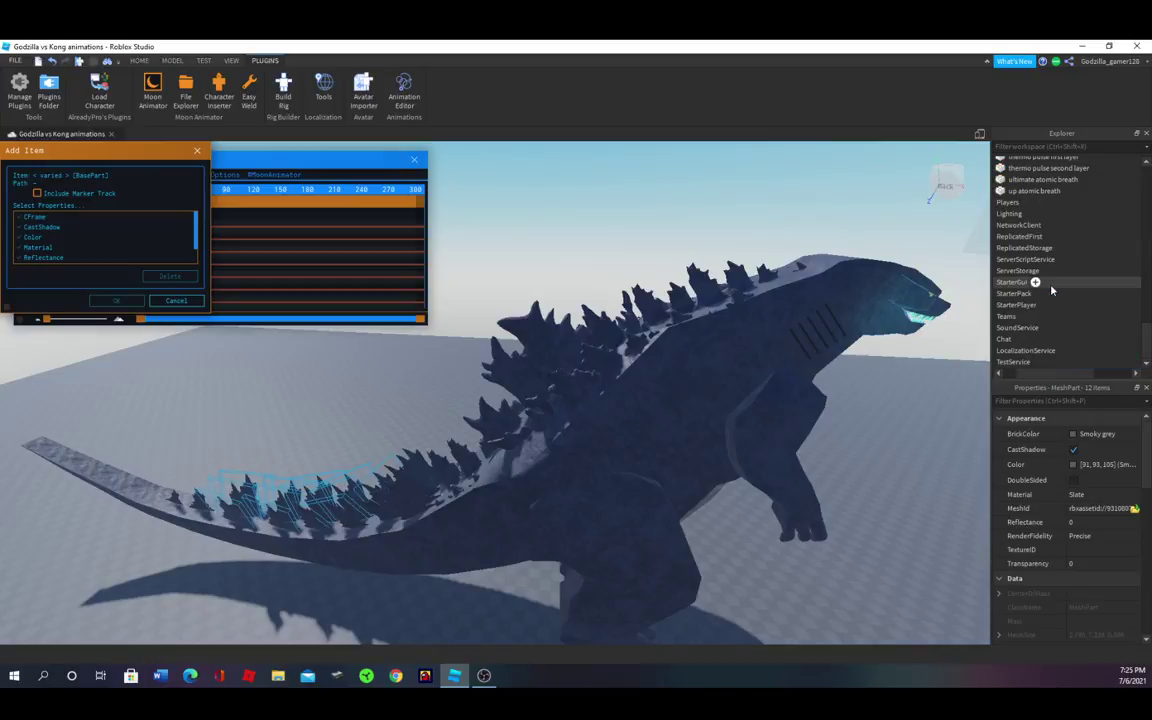
{"action": "scroll", "coordinate": [1055, 300], "scroll_direction": "up", "scroll_amount": 8}
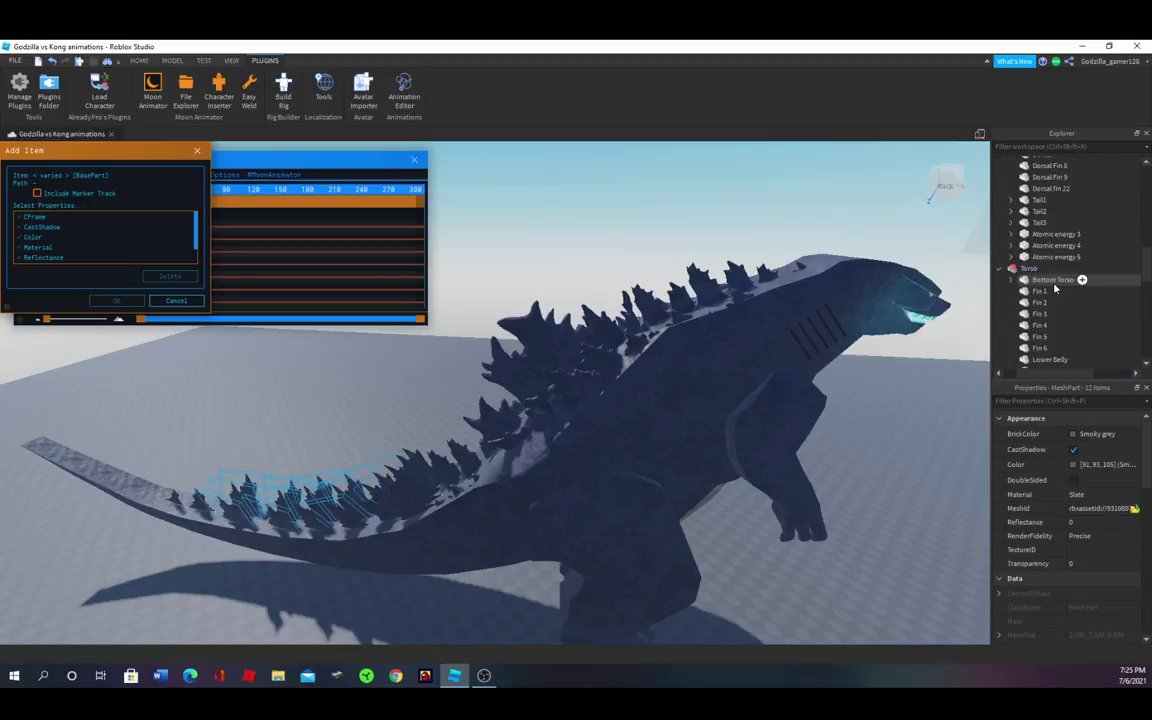
{"action": "left_click", "coordinate": [1050, 286], "text": "shift"}
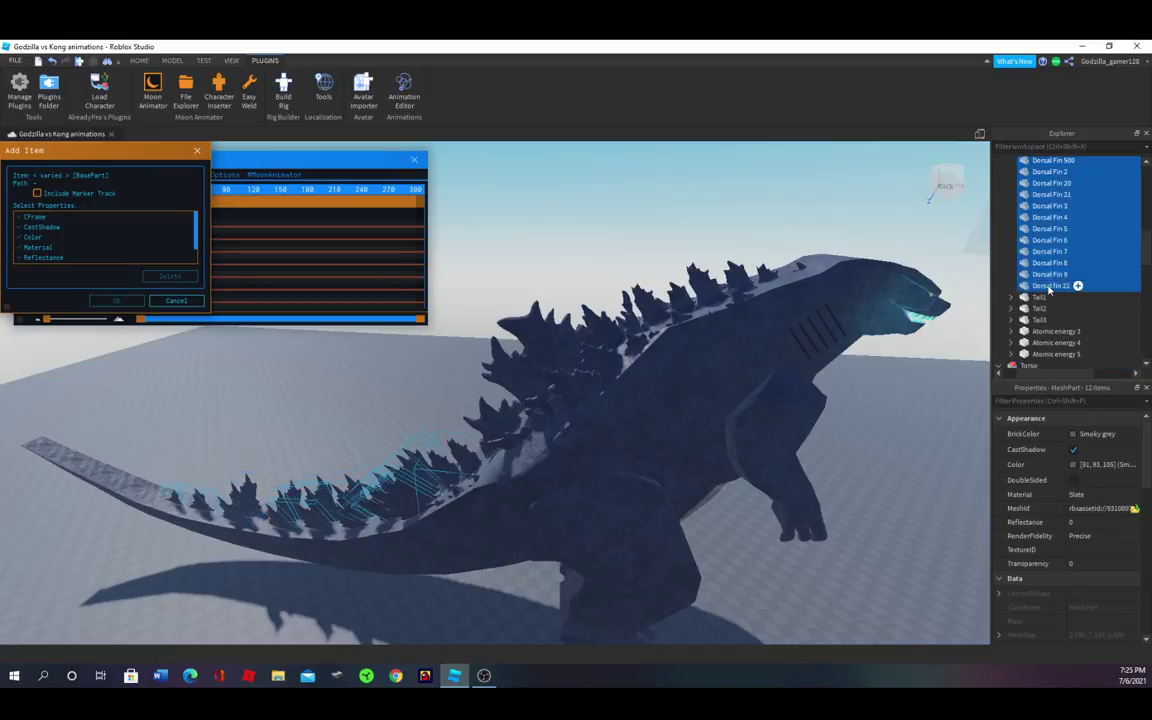
- Extend the selection with the Torso's Fin 1 to Fin 6 and add all selected fins to the animation with the Color property
{"action": "scroll", "coordinate": [1052, 288], "scroll_direction": "down", "scroll_amount": 3}
{"action": "scroll", "coordinate": [1051, 289], "scroll_direction": "down", "scroll_amount": 1}
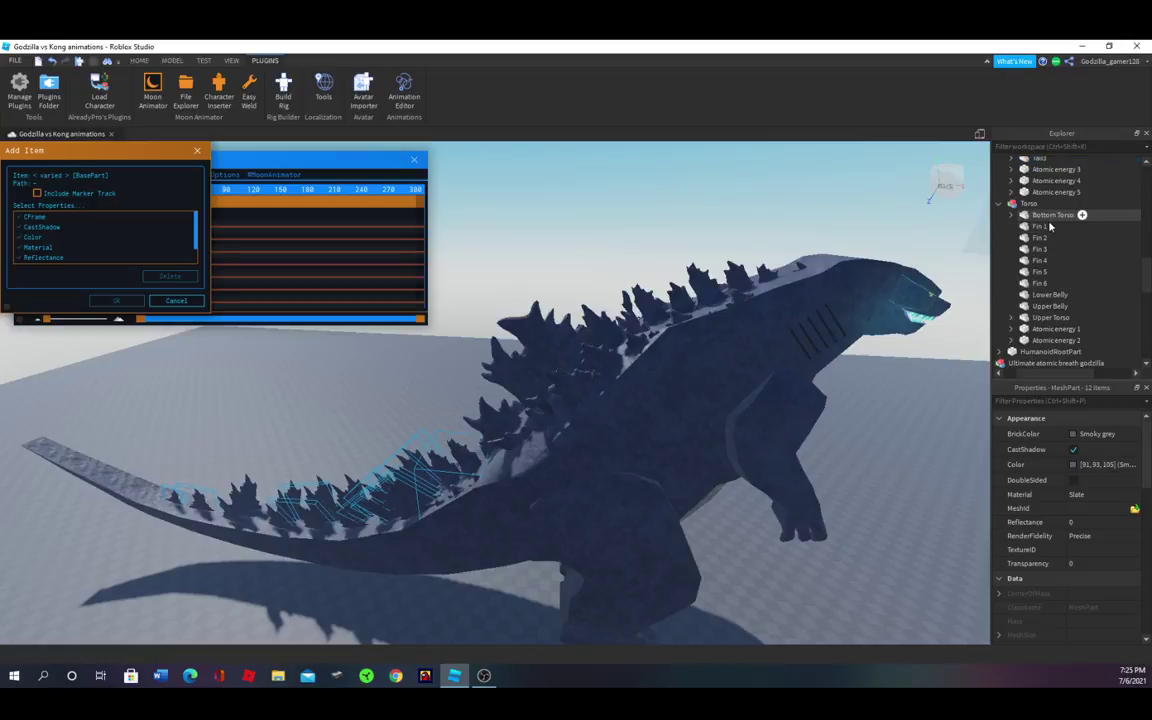
{"action": "left_click", "coordinate": [1038, 229], "text": "ctrl"}
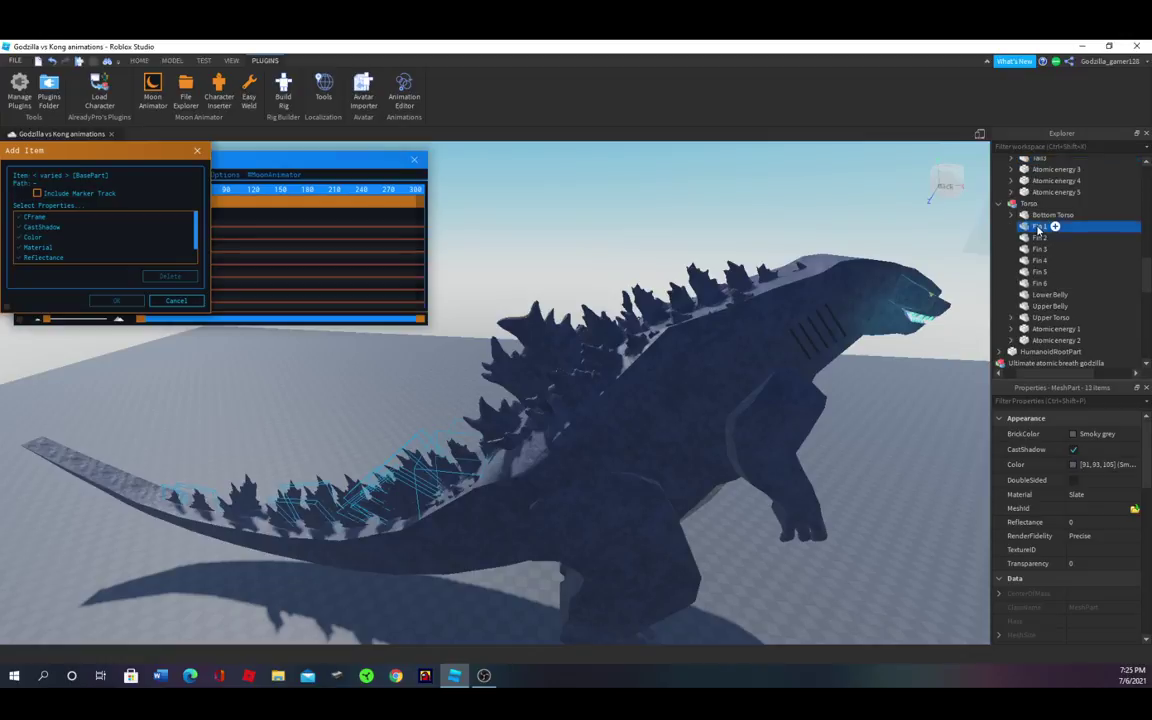
{"action": "left_click", "coordinate": [1036, 284], "text": "shift"}
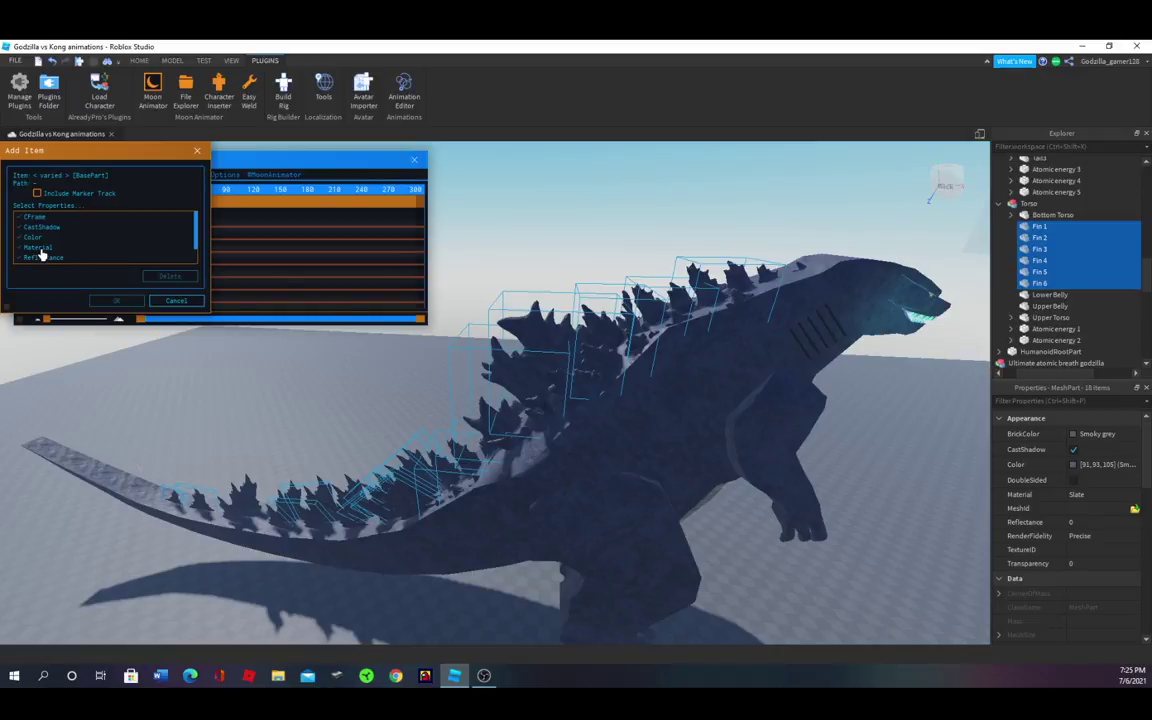
{"action": "left_click", "coordinate": [116, 301]}
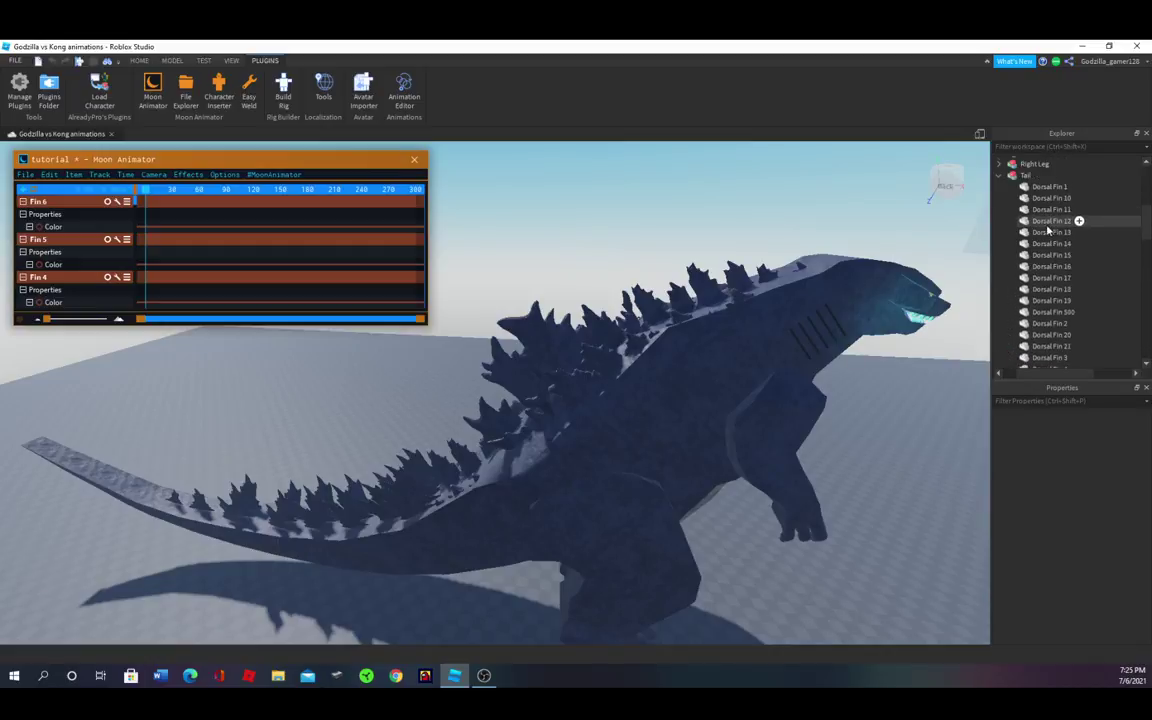
- Close the Explorer and Properties windows to enlarge the viewport
{"action": "scroll", "coordinate": [1062, 231], "scroll_direction": "up", "scroll_amount": 10}
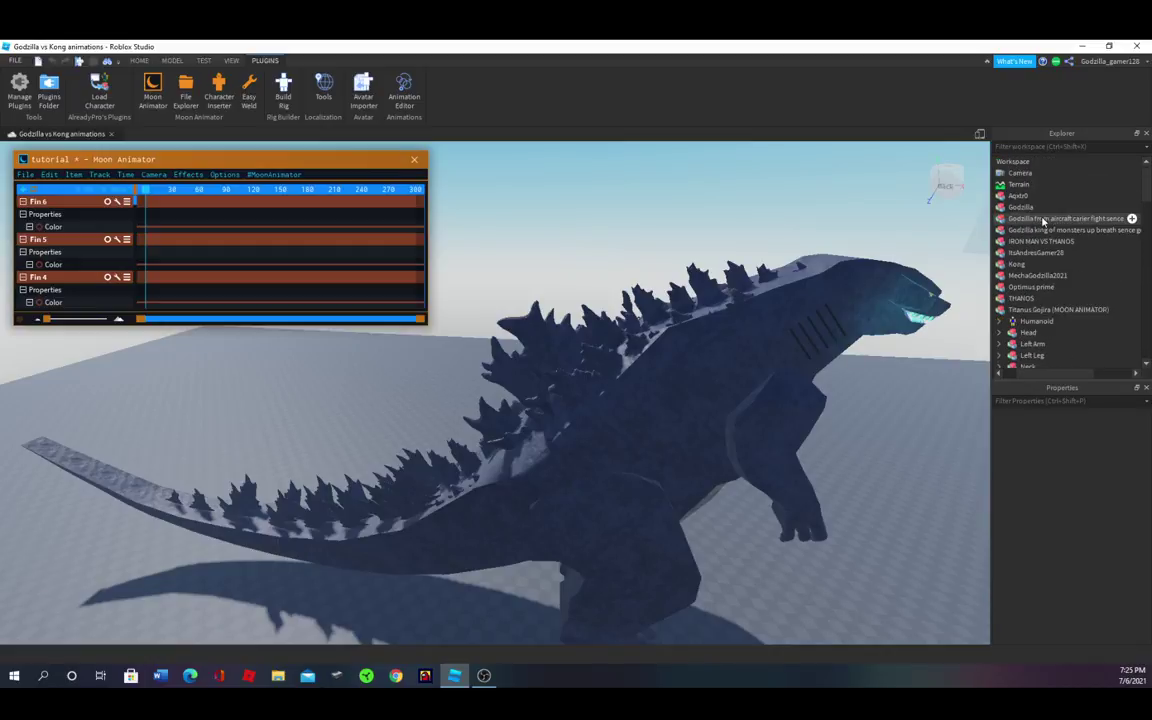
{"action": "left_click", "coordinate": [1146, 134]}
{"action": "left_click", "coordinate": [1146, 133]}
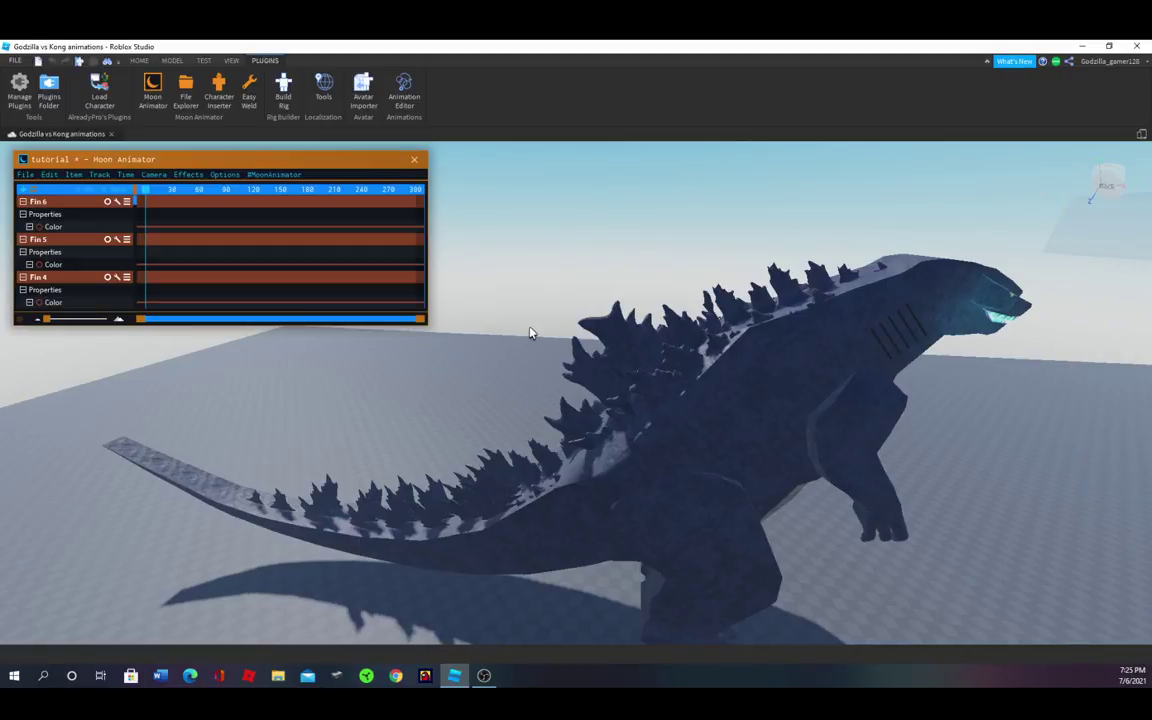
- Select the model's left thigh (Lthigh) at frame 0 and rotate it into a new pose
{"action": "right_click_drag", "start_coordinate": [727, 262], "coordinate": [617, 335]}
{"action": "right_click_drag", "start_coordinate": [475, 374], "coordinate": [401, 373]}
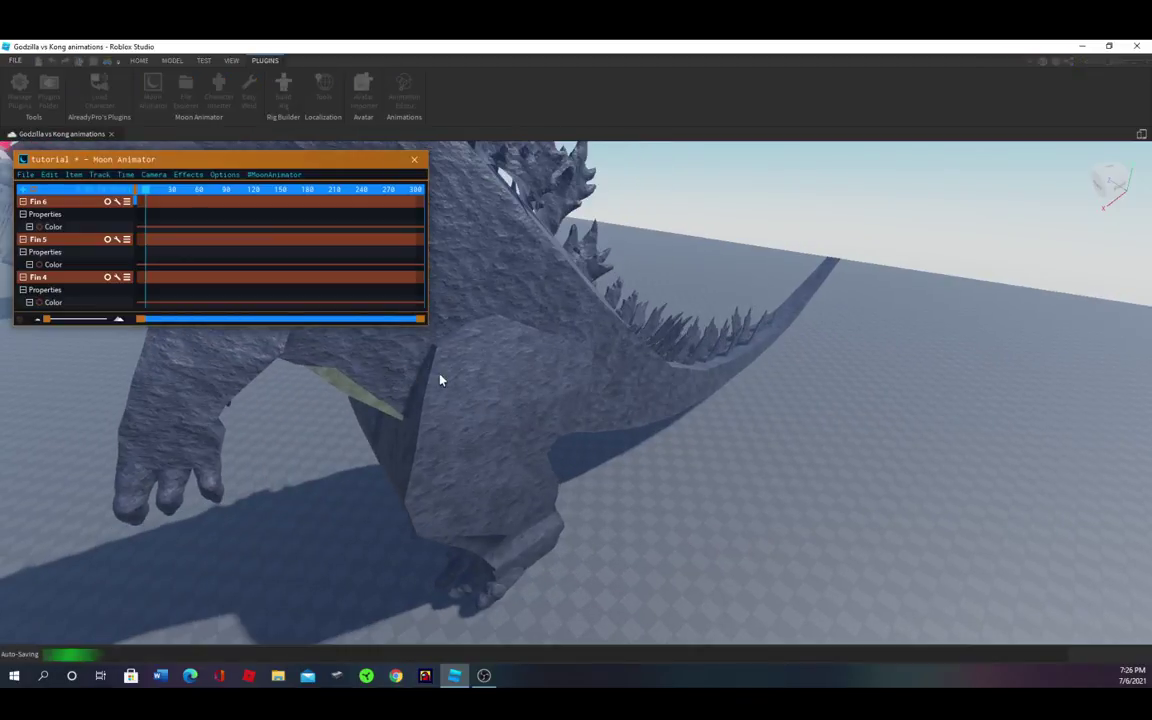
{"action": "left_click", "coordinate": [523, 382]}
{"action": "right_click_drag", "start_coordinate": [525, 382], "coordinate": [597, 348]}
{"action": "left_click_drag", "start_coordinate": [597, 348], "coordinate": [646, 404]}
{"action": "key", "text": "ctrl+z"}
{"action": "right_click_drag", "start_coordinate": [664, 390], "coordinate": [663, 391]}
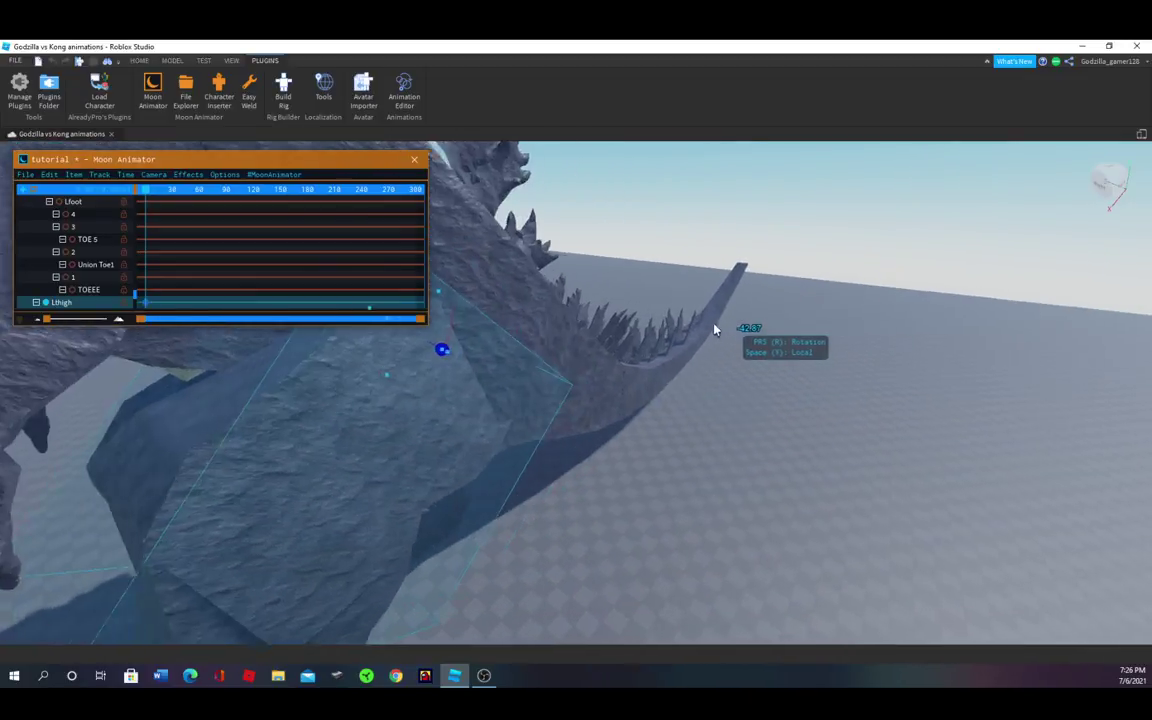
{"action": "right_click_drag", "start_coordinate": [714, 330], "coordinate": [710, 327]}
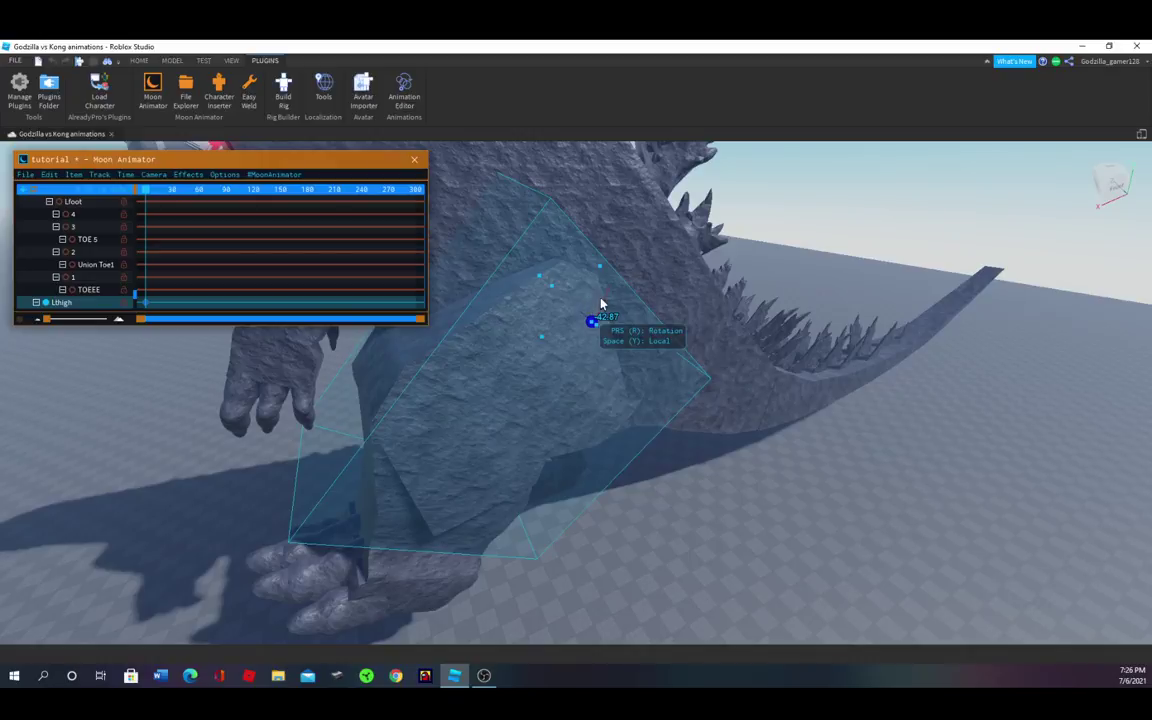
{"action": "left_click_drag", "start_coordinate": [601, 303], "coordinate": [525, 295]}
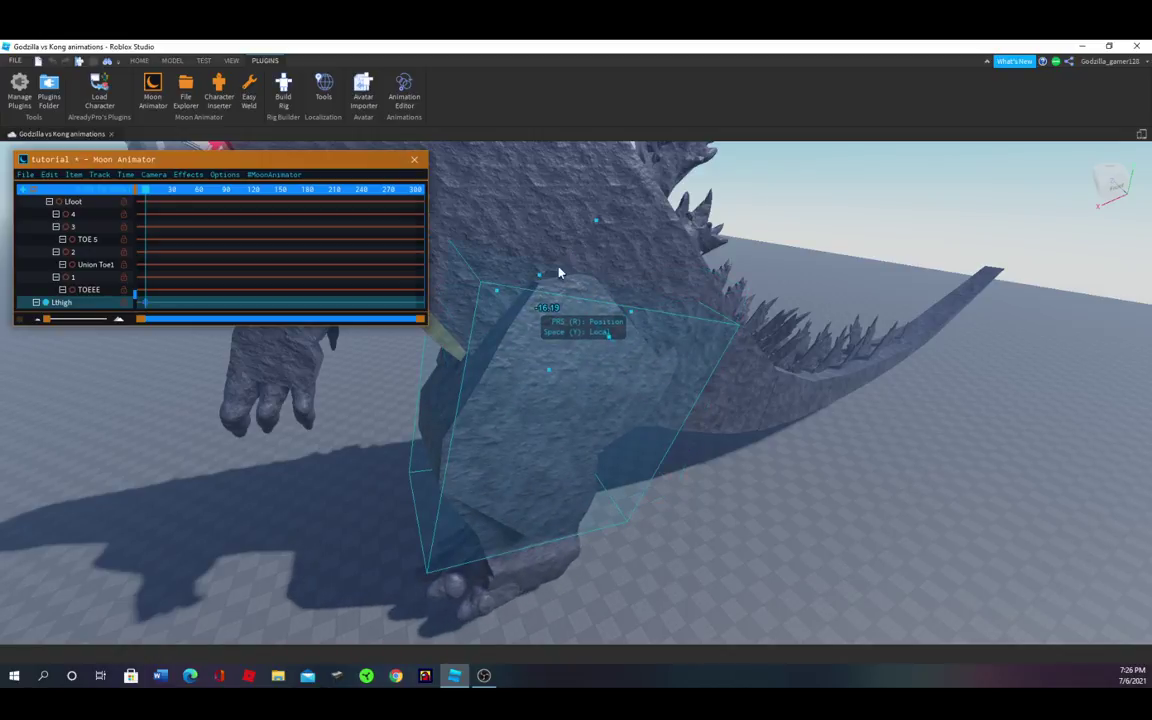
- Shift the position of the rotated left thigh so that it lines up with the body
{"action": "left_click_drag", "start_coordinate": [597, 213], "coordinate": [627, 255]}
{"action": "right_click_drag", "start_coordinate": [627, 255], "coordinate": [627, 255]}
{"action": "left_click_drag", "start_coordinate": [658, 273], "coordinate": [662, 274]}
{"action": "right_click_drag", "start_coordinate": [663, 265], "coordinate": [766, 334]}
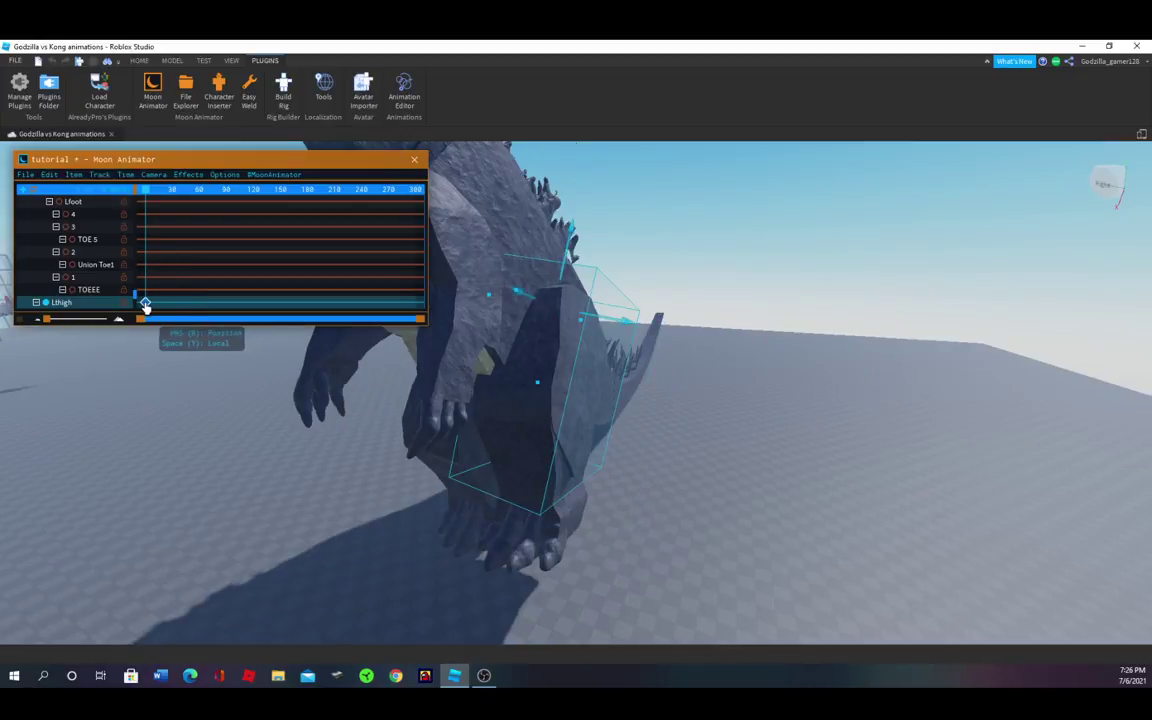
- Move the Lthigh keyframe from the start of the timeline to frame 60
{"action": "left_click_drag", "start_coordinate": [146, 306], "coordinate": [197, 326]}
{"action": "left_click_drag", "start_coordinate": [144, 200], "coordinate": [194, 214]}
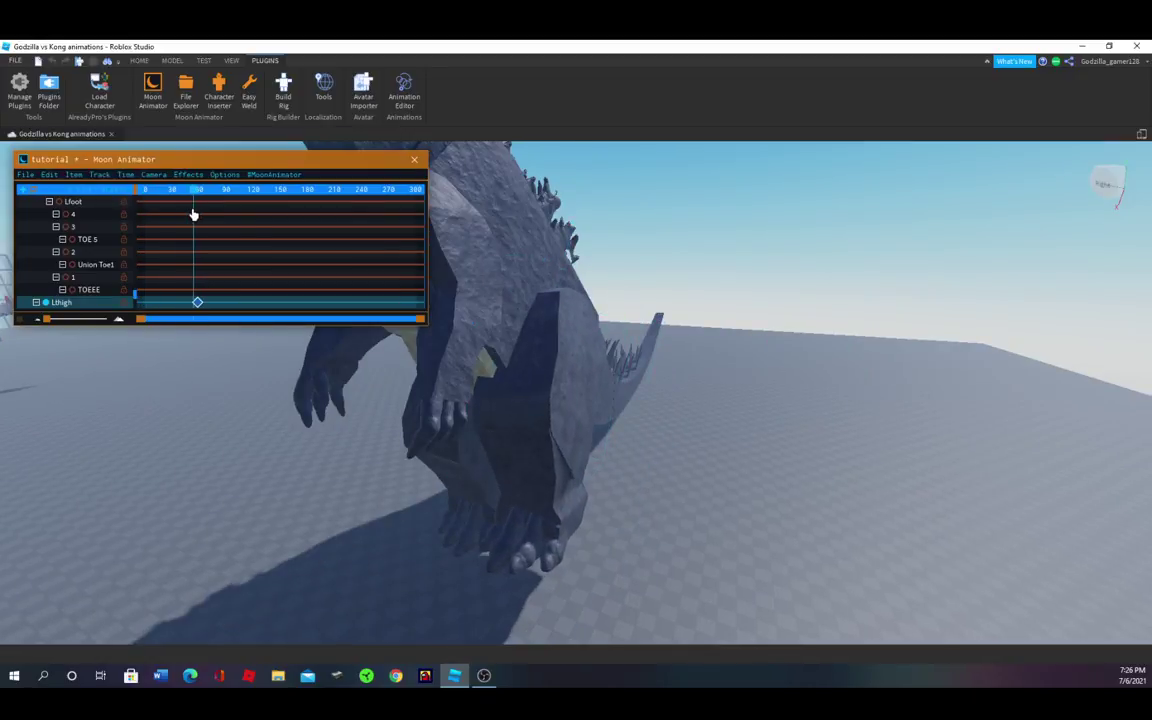
{"action": "left_click", "coordinate": [198, 302]}
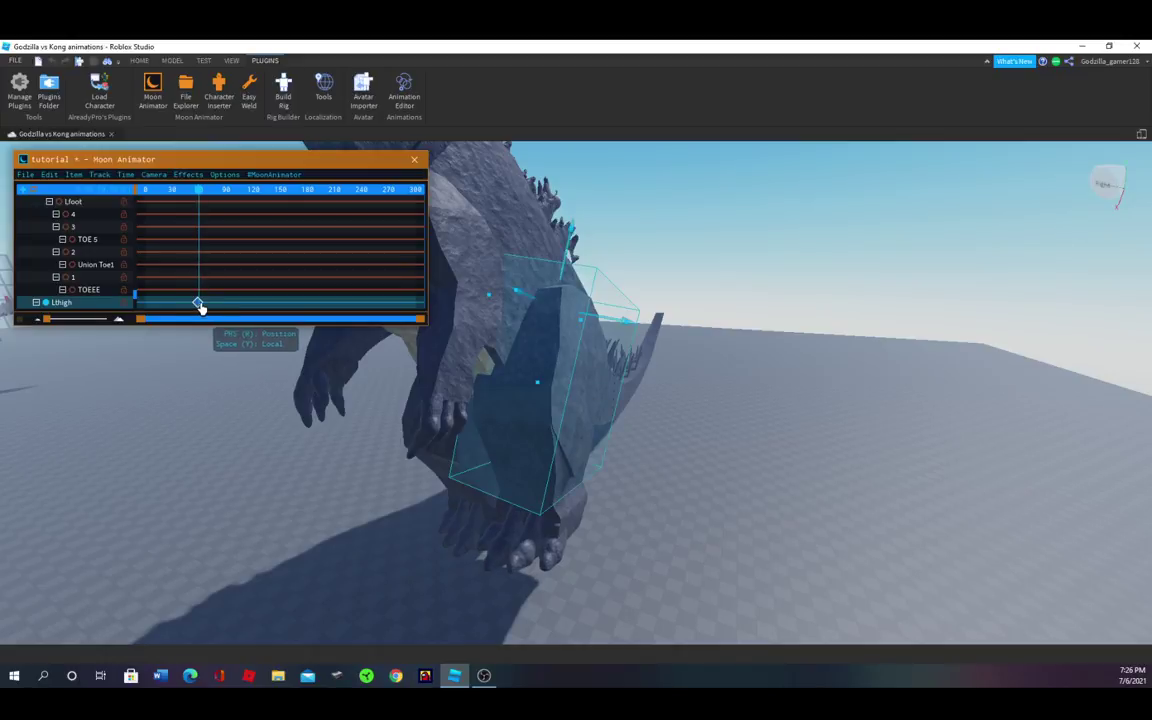
{"action": "left_click_drag", "start_coordinate": [200, 304], "coordinate": [202, 305]}
{"action": "left_click", "coordinate": [199, 304]}
- At frame 120, give the left thigh a second pose by lowering it about 15.7, rotating it and adjusting its position
{"action": "left_click", "coordinate": [199, 192]}
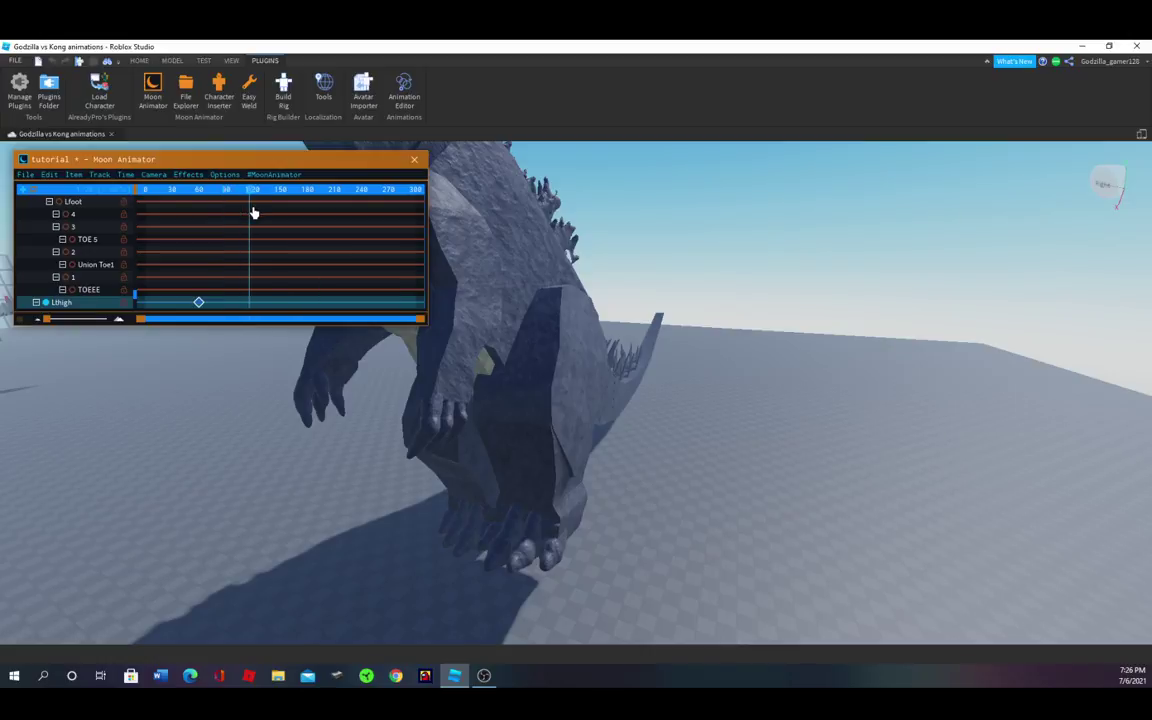
{"action": "right_click_drag", "start_coordinate": [592, 311], "coordinate": [594, 310]}
{"action": "key", "text": "d"}
{"action": "left_click_drag", "start_coordinate": [596, 230], "coordinate": [591, 321]}
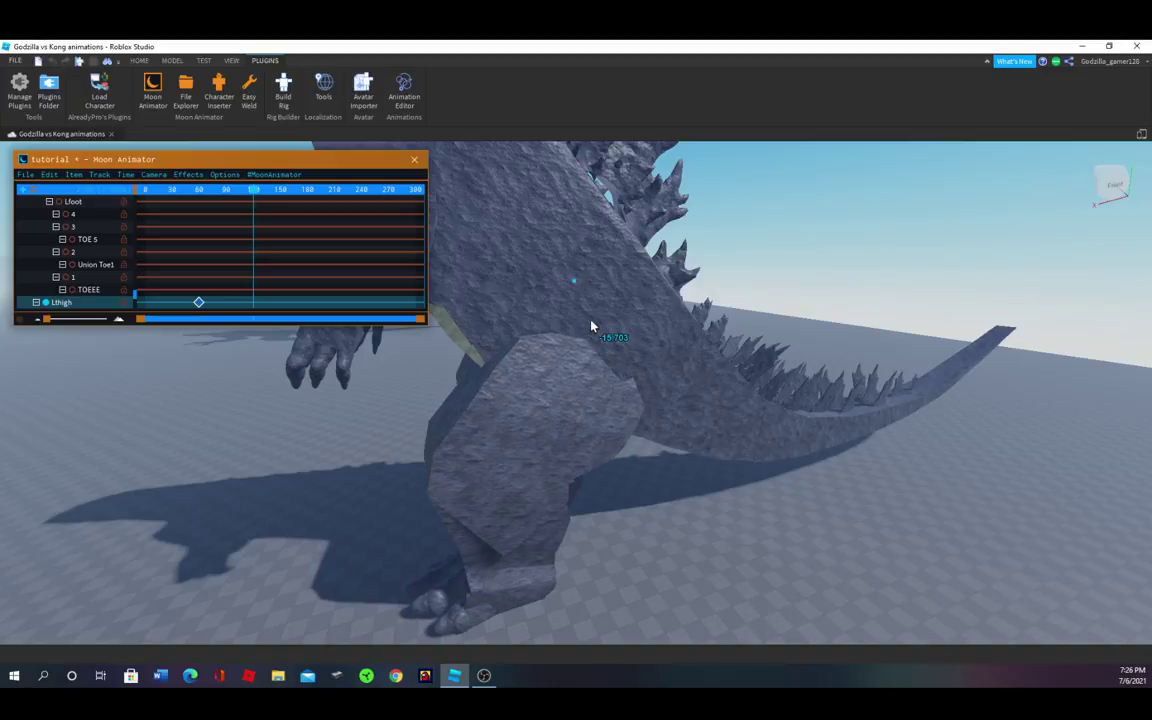
{"action": "left_click", "coordinate": [591, 327]}
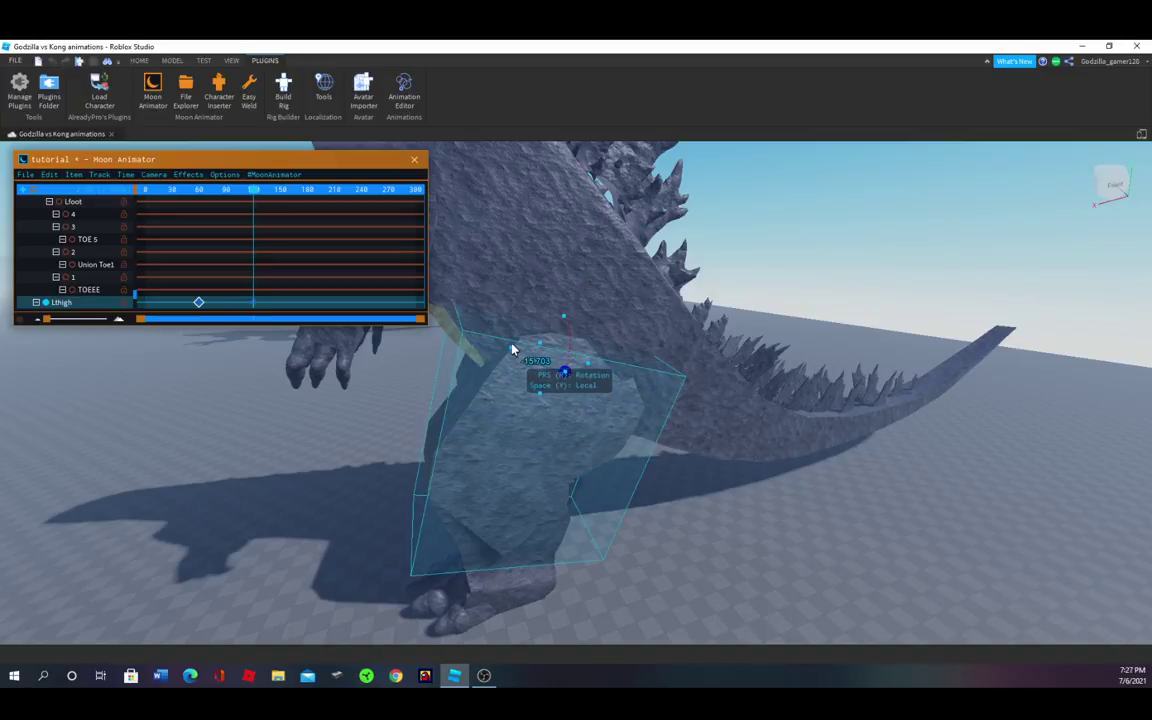
{"action": "left_click_drag", "start_coordinate": [511, 347], "coordinate": [509, 353]}
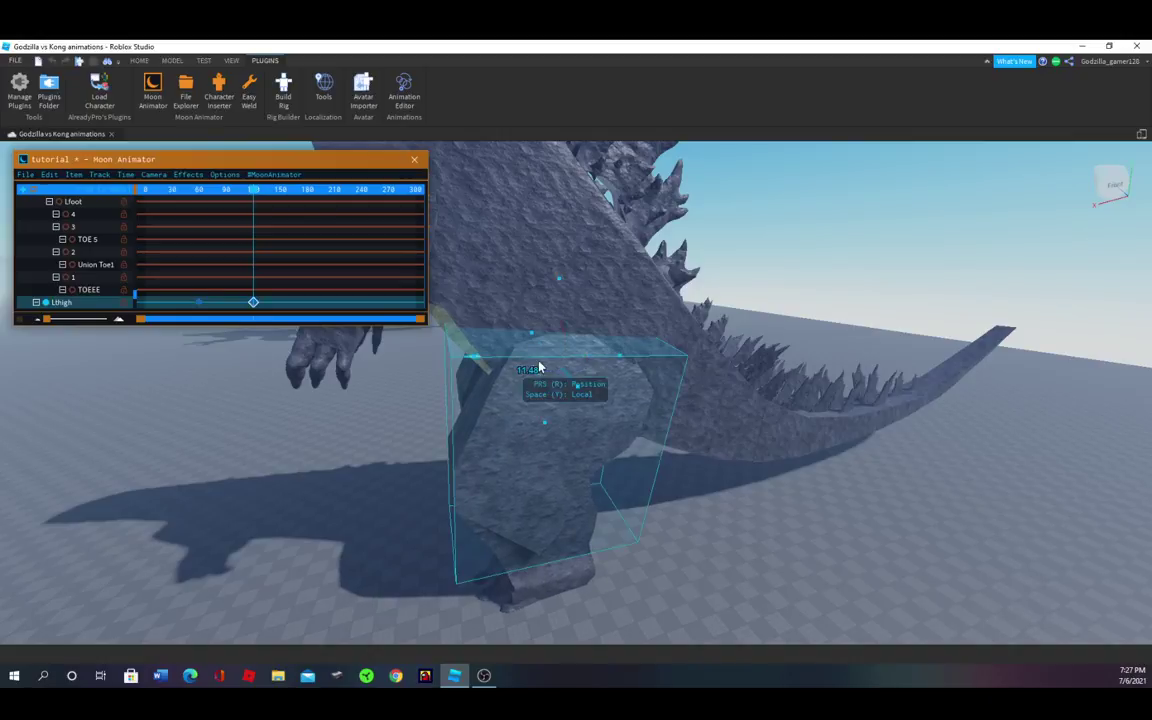
{"action": "left_click_drag", "start_coordinate": [560, 282], "coordinate": [633, 345]}
{"action": "left_click", "coordinate": [458, 479]}
- Play the animation back from frame 0 and examine the left leg's movement from the front and the side
{"action": "key", "text": "a"}
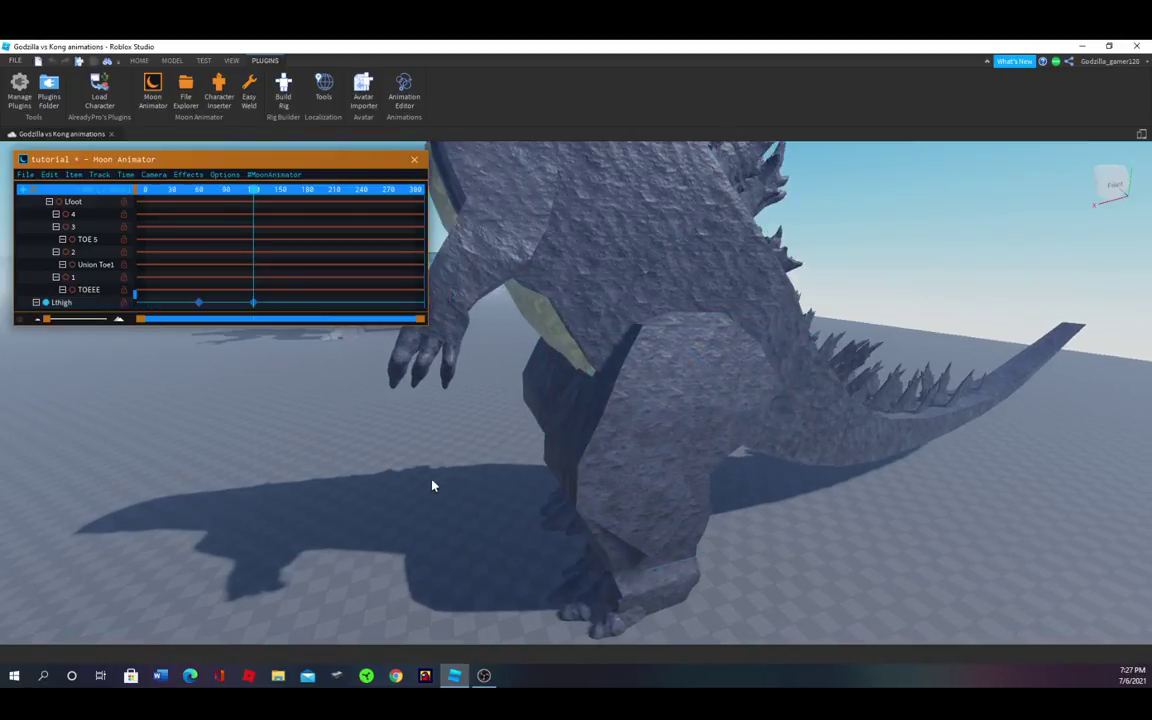
{"action": "right_click_drag", "start_coordinate": [432, 483], "coordinate": [463, 473]}
{"action": "key", "text": "w"}
{"action": "key", "text": "d"}
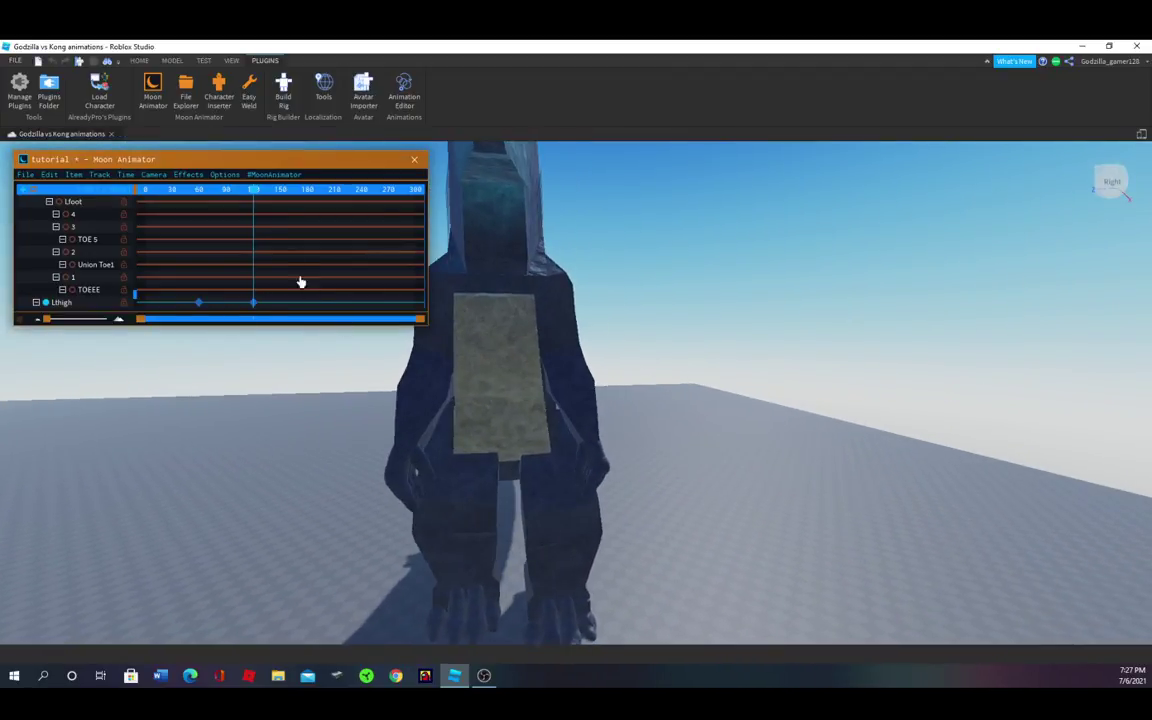
{"action": "key", "text": "s"}
{"action": "left_click_drag", "start_coordinate": [254, 191], "coordinate": [9, 197]}
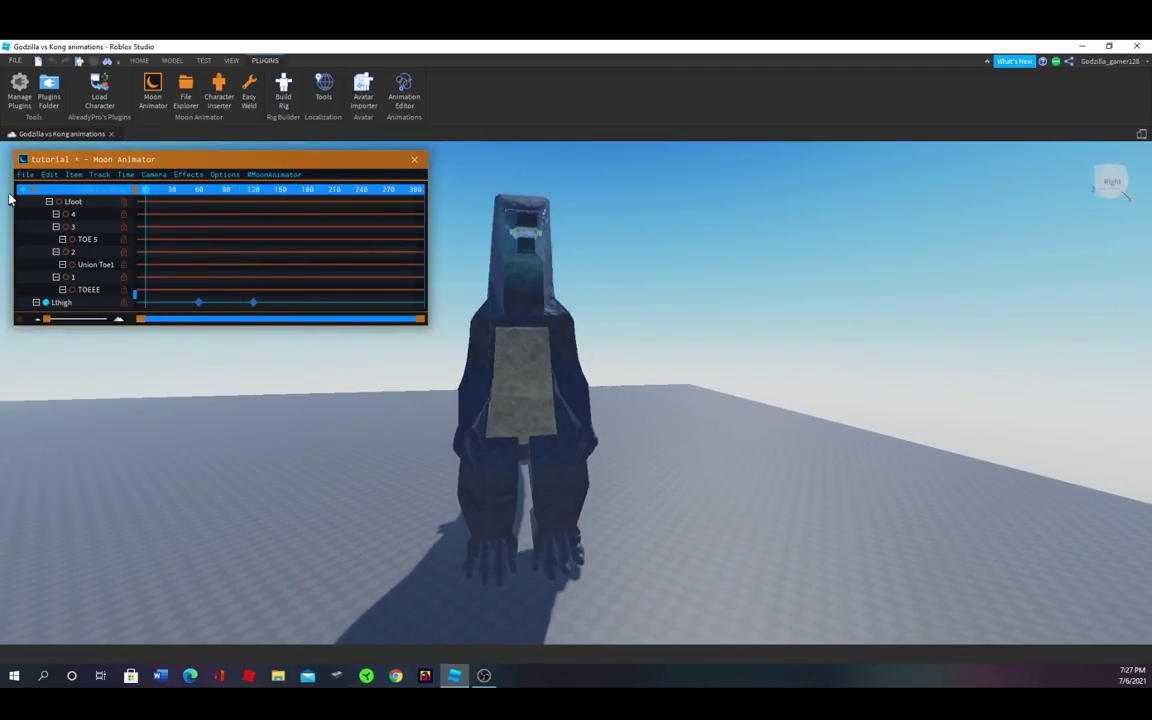
{"action": "key", "text": "space"}
{"action": "key", "text": "d"}
{"action": "key", "text": "d"}
{"action": "right_click_drag", "start_coordinate": [688, 289], "coordinate": [688, 289]}
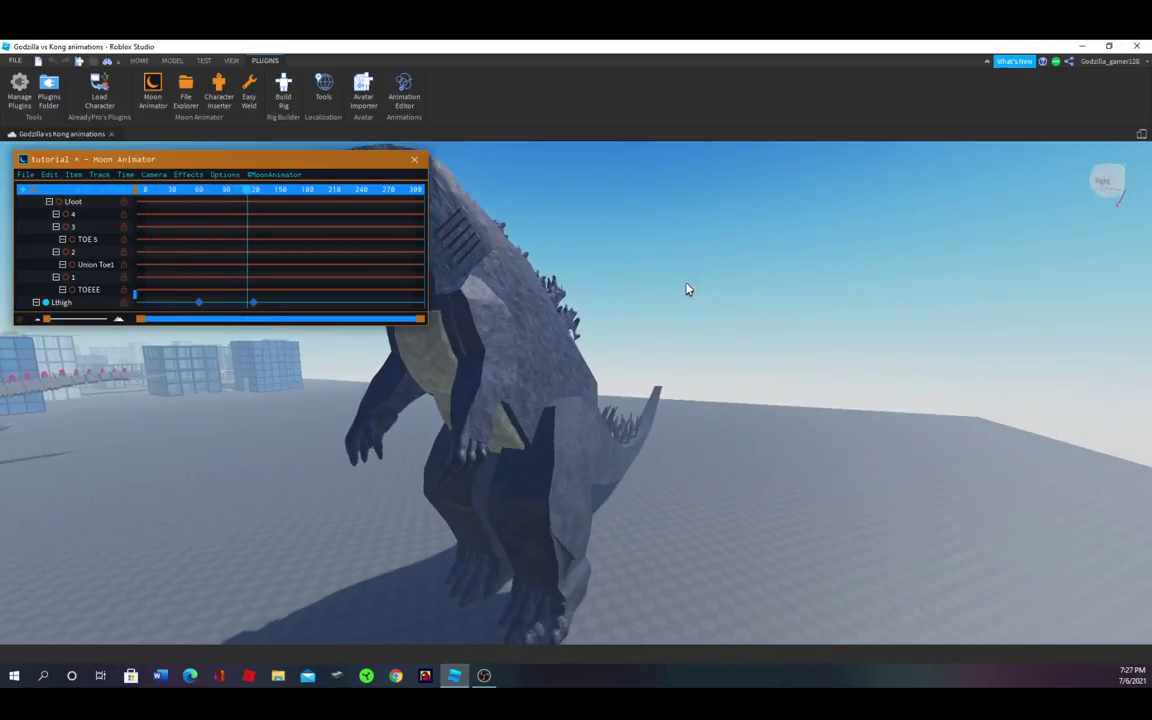
{"action": "key", "text": "w"}
{"action": "key", "text": "d"}
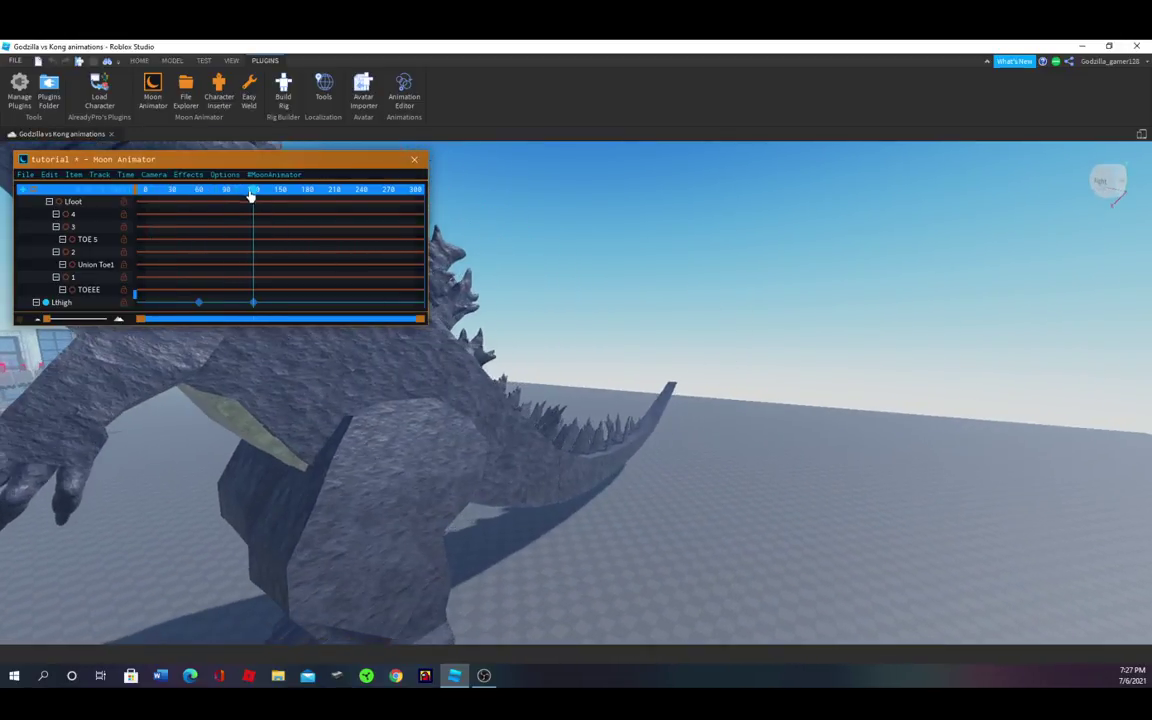
- Add a keyframe for Tail1, the tail's base segment, at frame 120 and move the playhead to frame 180
{"action": "key", "text": "w"}
{"action": "right_click_drag", "start_coordinate": [535, 502], "coordinate": [471, 421]}
{"action": "key", "text": "s"}
{"action": "key", "text": "s"}
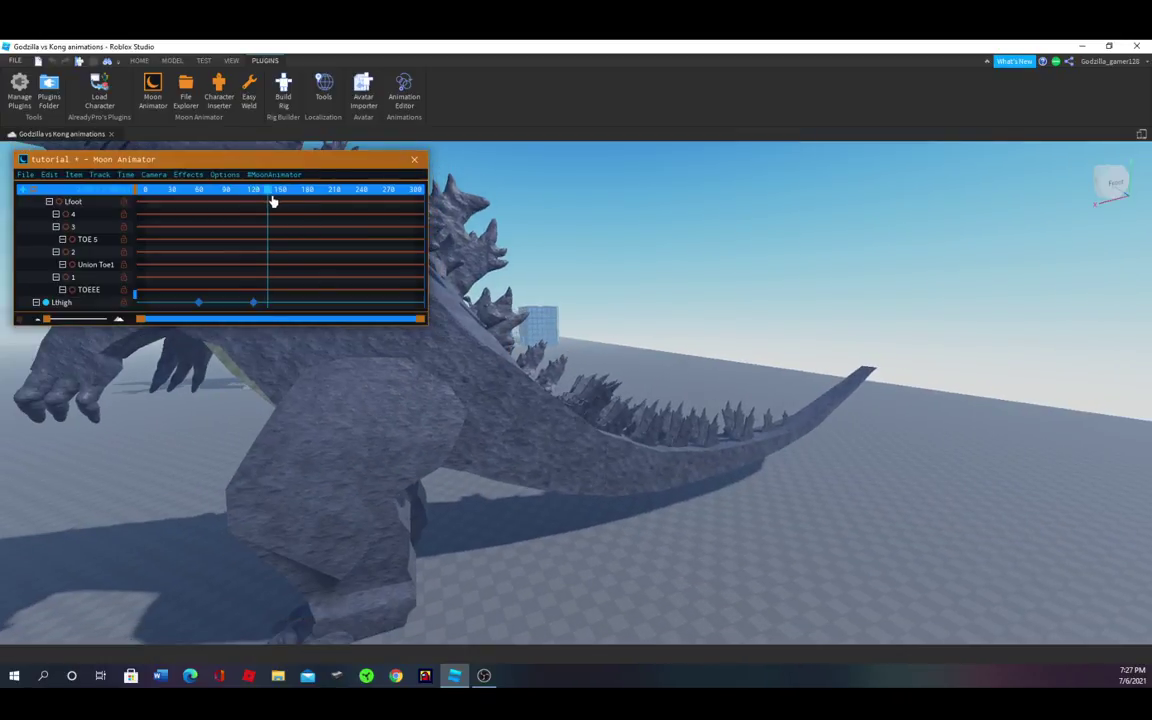
{"action": "scroll", "coordinate": [561, 483], "scroll_direction": "up", "scroll_amount": 5}
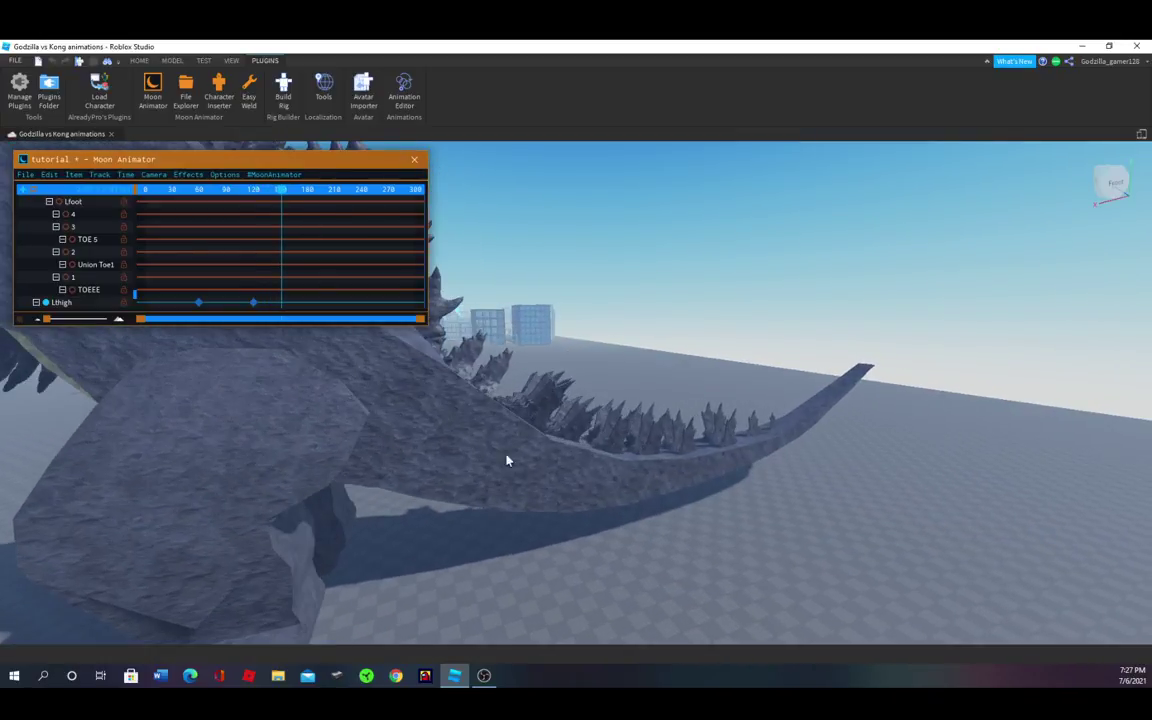
{"action": "left_click", "coordinate": [522, 478]}
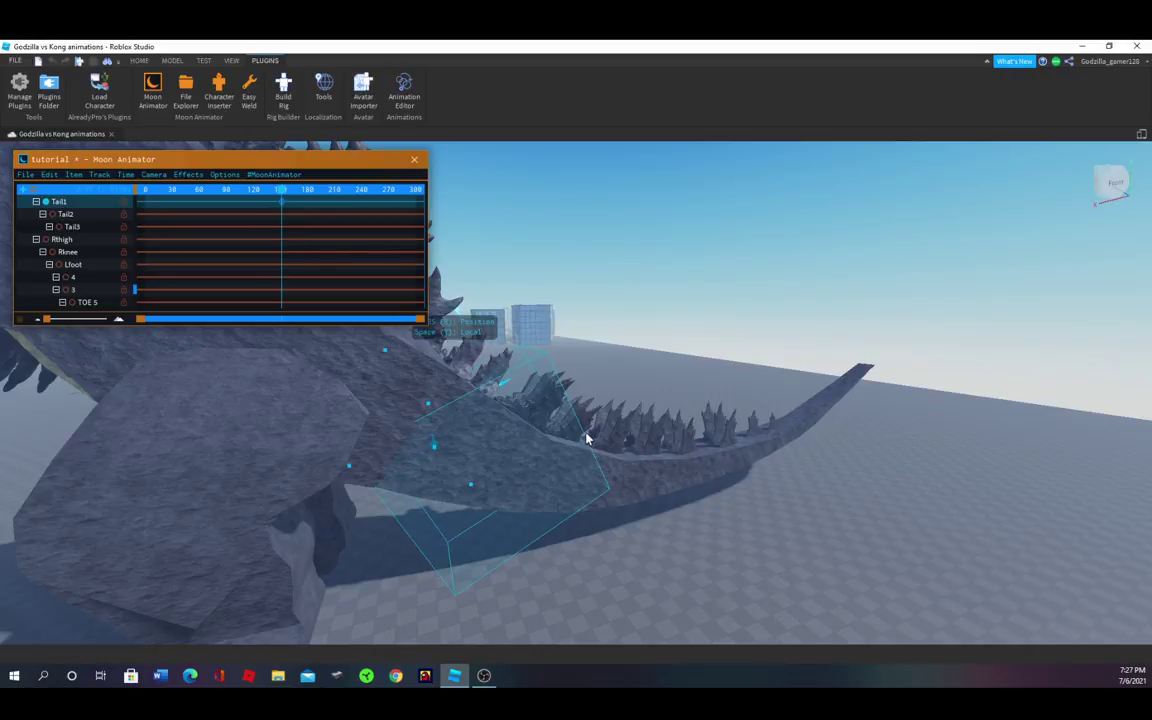
{"action": "left_click_drag", "start_coordinate": [261, 191], "coordinate": [261, 209]}
{"action": "left_click", "coordinate": [257, 198]}
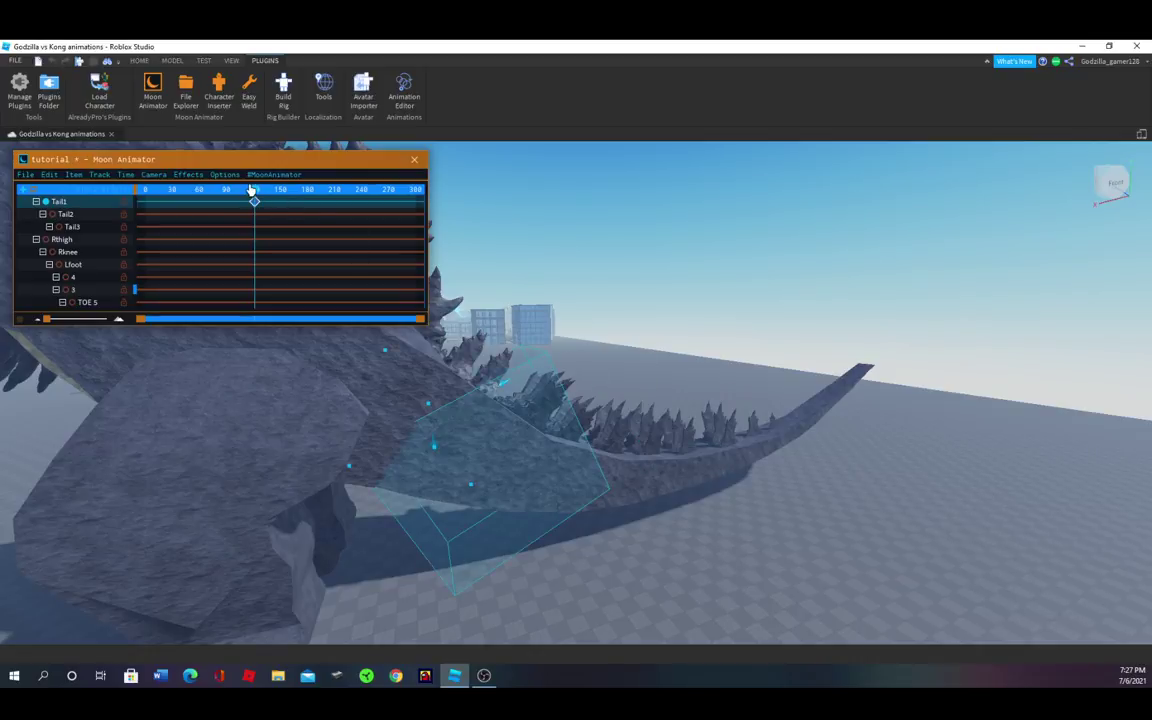
{"action": "left_click_drag", "start_coordinate": [260, 191], "coordinate": [275, 190]}
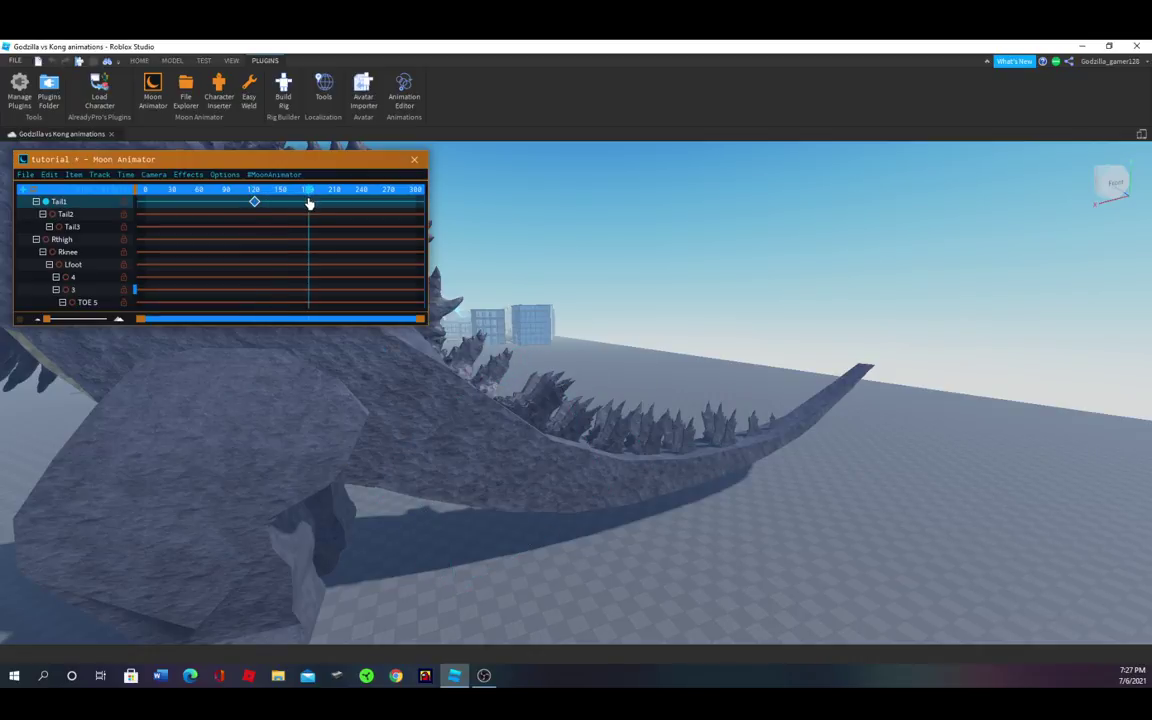
- Try swinging Tail1 sideways at frame 180 by rotating it and adjusting how it joins the body
{"action": "right_click_drag", "start_coordinate": [558, 280], "coordinate": [558, 283]}
{"action": "key", "text": "r"}
{"action": "right_click_drag", "start_coordinate": [682, 273], "coordinate": [682, 273]}
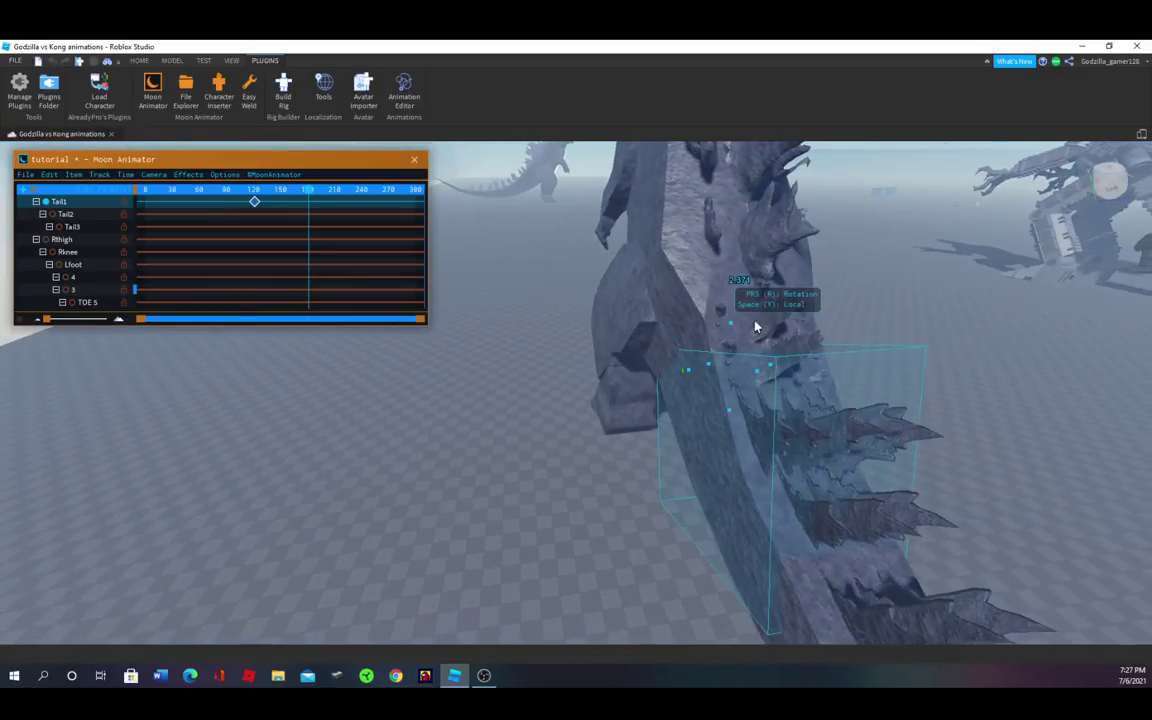
{"action": "right_click_drag", "start_coordinate": [755, 327], "coordinate": [724, 364]}
{"action": "mouse_move", "coordinate": [734, 377]}
{"action": "left_mouse_down"}
{"action": "mouse_move", "coordinate": [758, 365]}
{"action": "mouse_move", "coordinate": [748, 370]}
{"action": "left_mouse_up"}
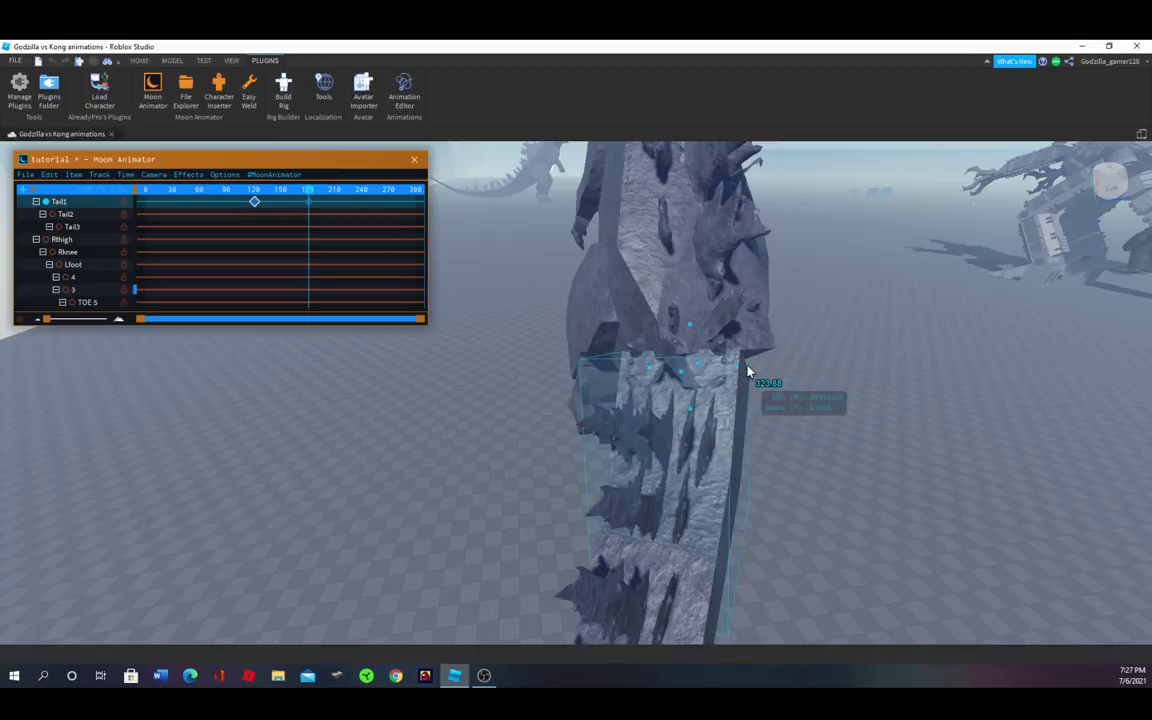
{"action": "right_click_drag", "start_coordinate": [681, 372], "coordinate": [609, 390]}
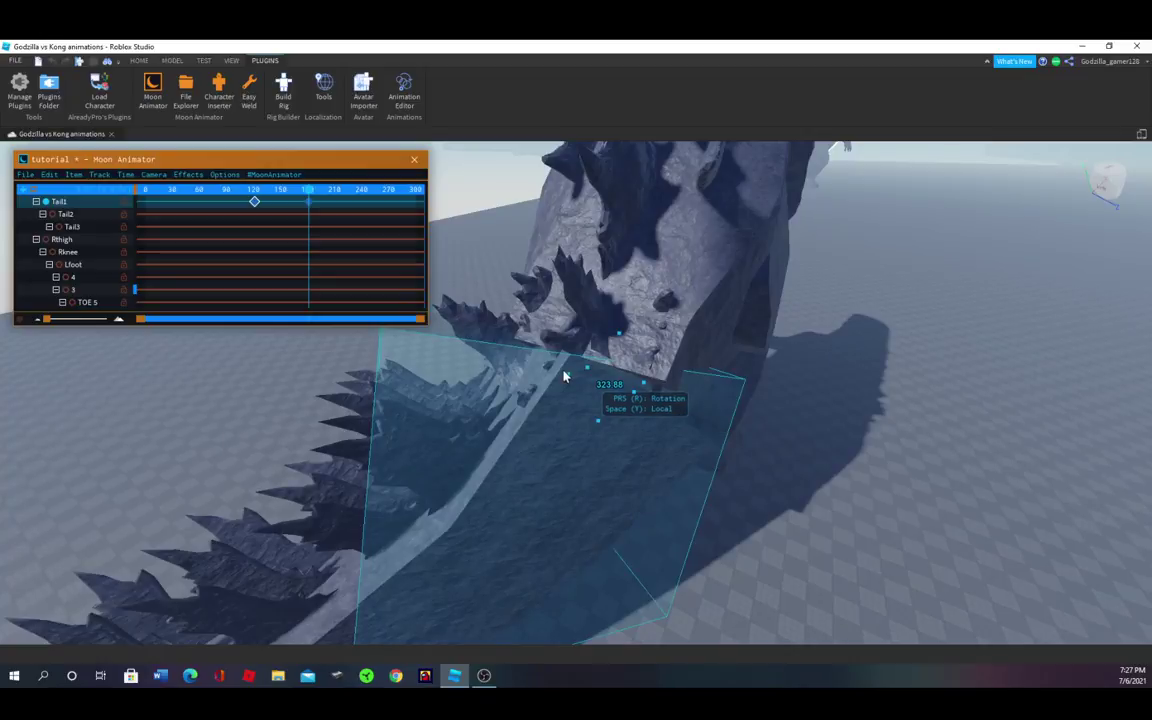
{"action": "left_click_drag", "start_coordinate": [567, 373], "coordinate": [609, 352]}
{"action": "right_click_drag", "start_coordinate": [609, 352], "coordinate": [575, 408]}
- Try bending the middle tail segment, Tail2, at frame 180 by rotating it sideways, and view the whole tail
{"action": "left_click", "coordinate": [576, 408]}
{"action": "scroll", "coordinate": [663, 399], "scroll_direction": "down", "scroll_amount": 3}
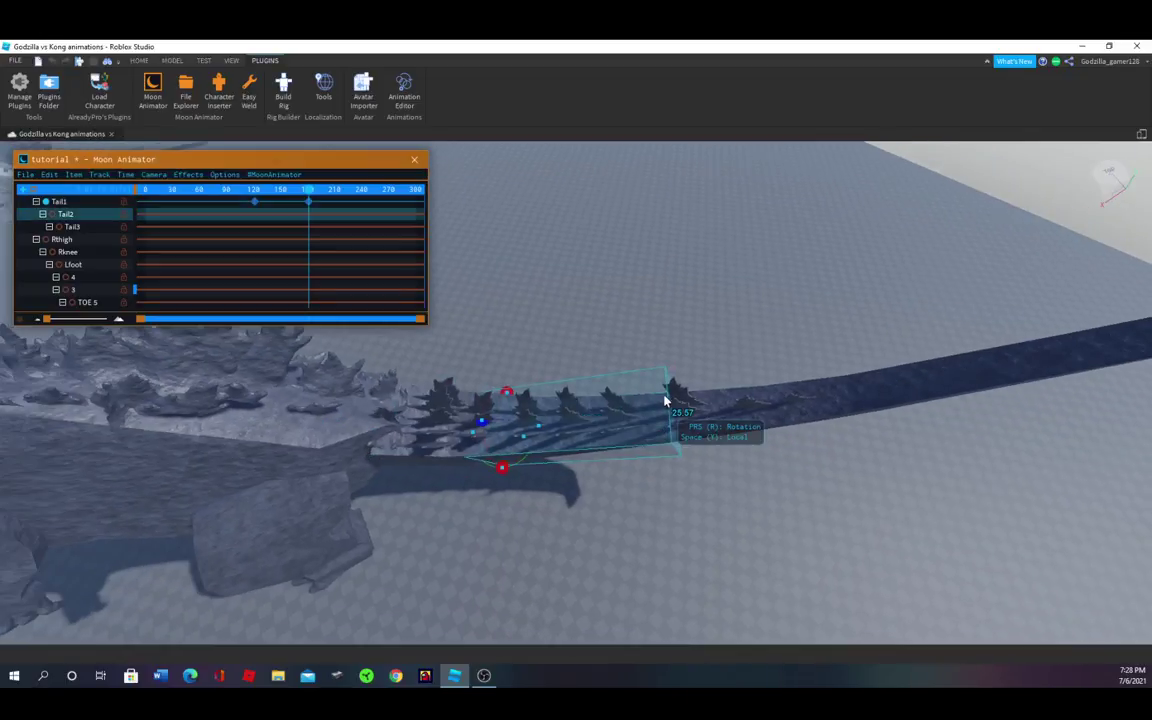
{"action": "left_click_drag", "start_coordinate": [505, 367], "coordinate": [512, 374]}
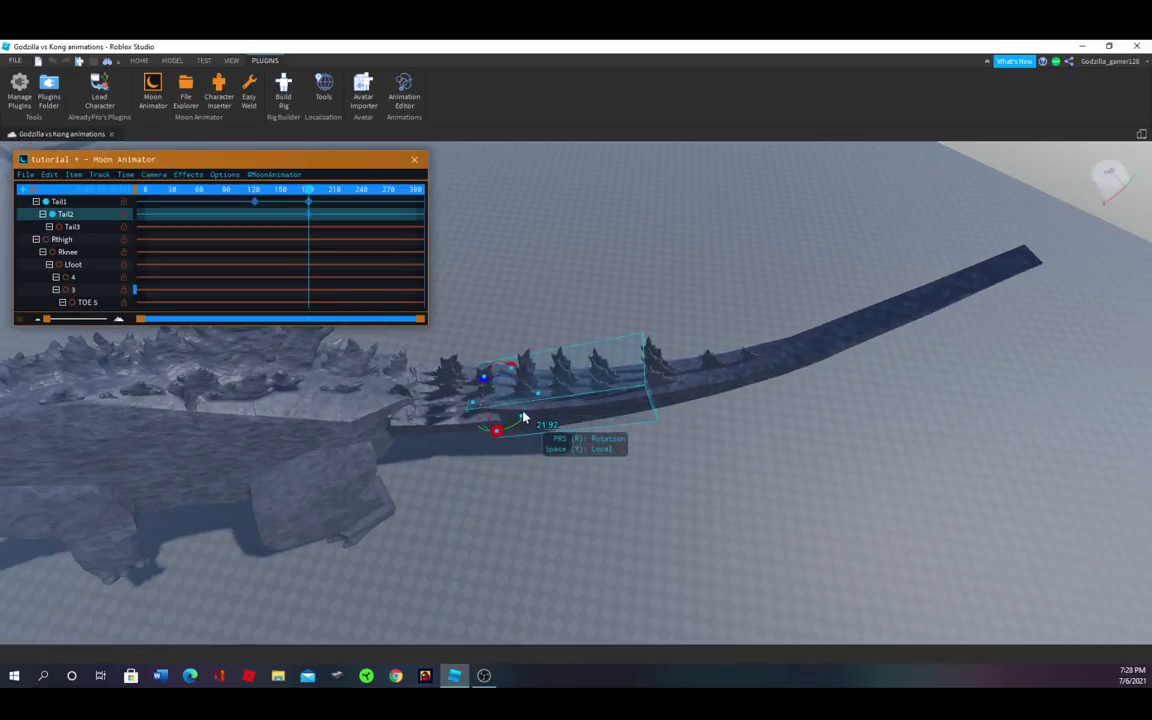
{"action": "left_click_drag", "start_coordinate": [537, 400], "coordinate": [507, 412]}
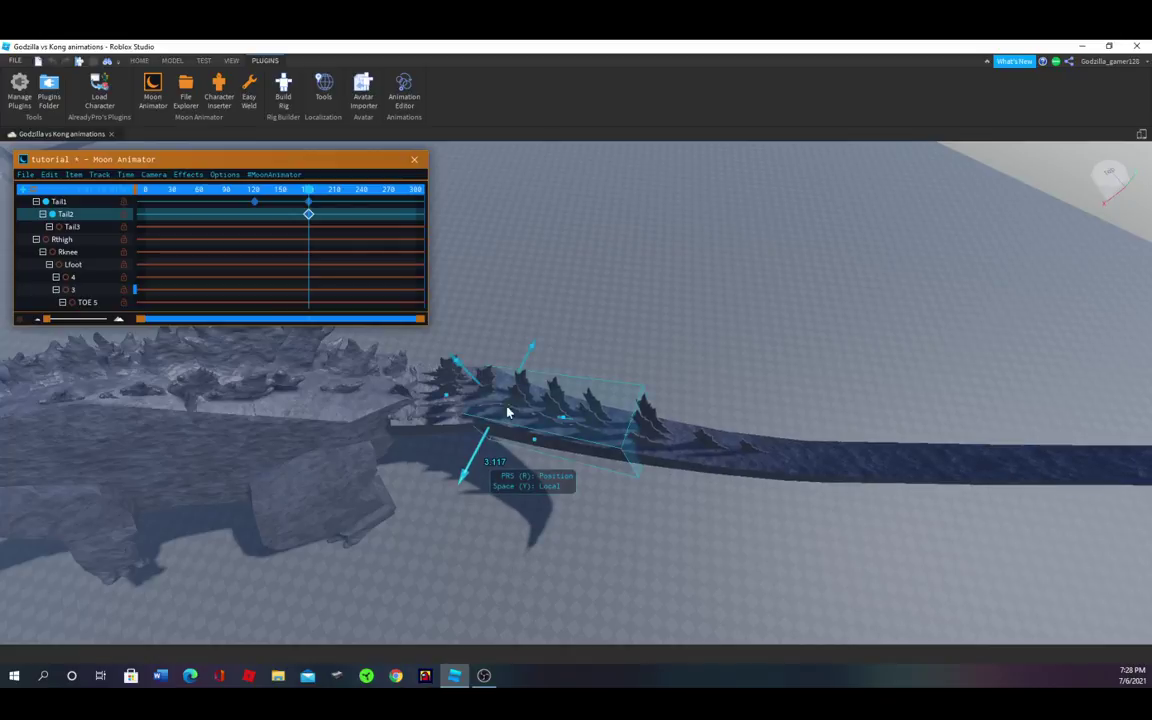
{"action": "scroll", "coordinate": [507, 412], "scroll_direction": "down", "scroll_amount": 4}
{"action": "right_click_drag", "start_coordinate": [718, 345], "coordinate": [720, 344]}
{"action": "left_click", "coordinate": [717, 542]}
{"action": "right_click_drag", "start_coordinate": [717, 542], "coordinate": [717, 542]}
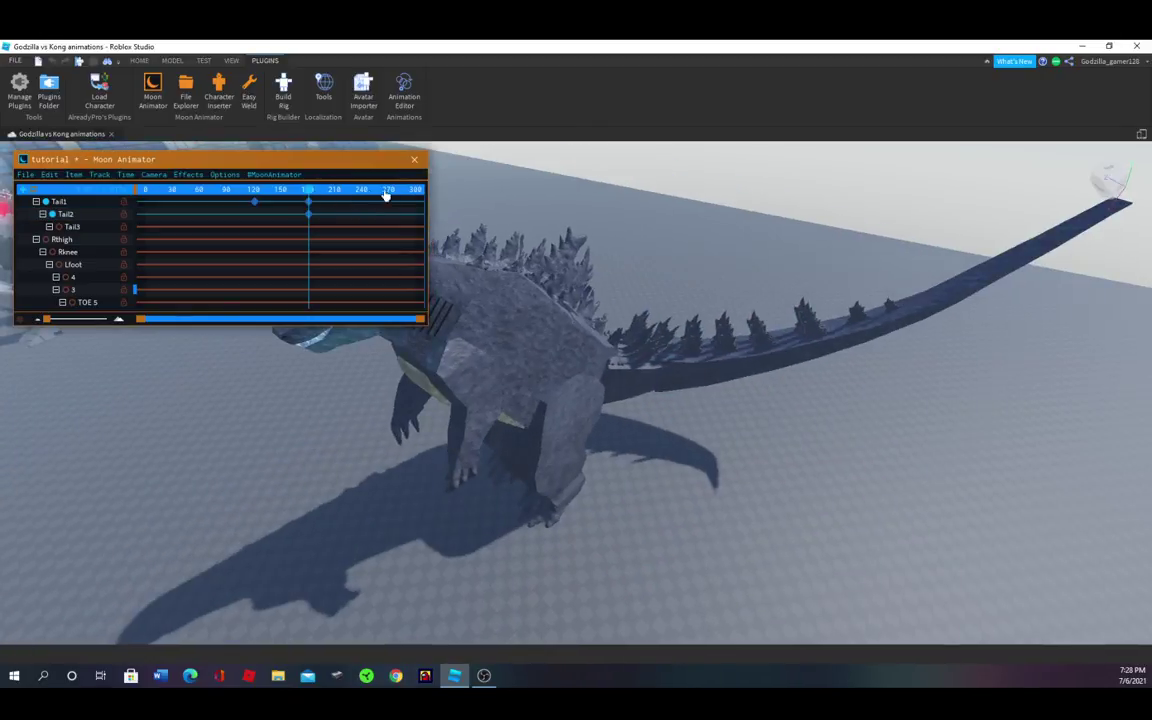
- Undo the Tail2 and Tail1 pose changes made at frame 180
{"action": "key", "text": "space"}
{"action": "key", "text": "ctrl+z"}
{"action": "key", "text": "ctrl+z"}
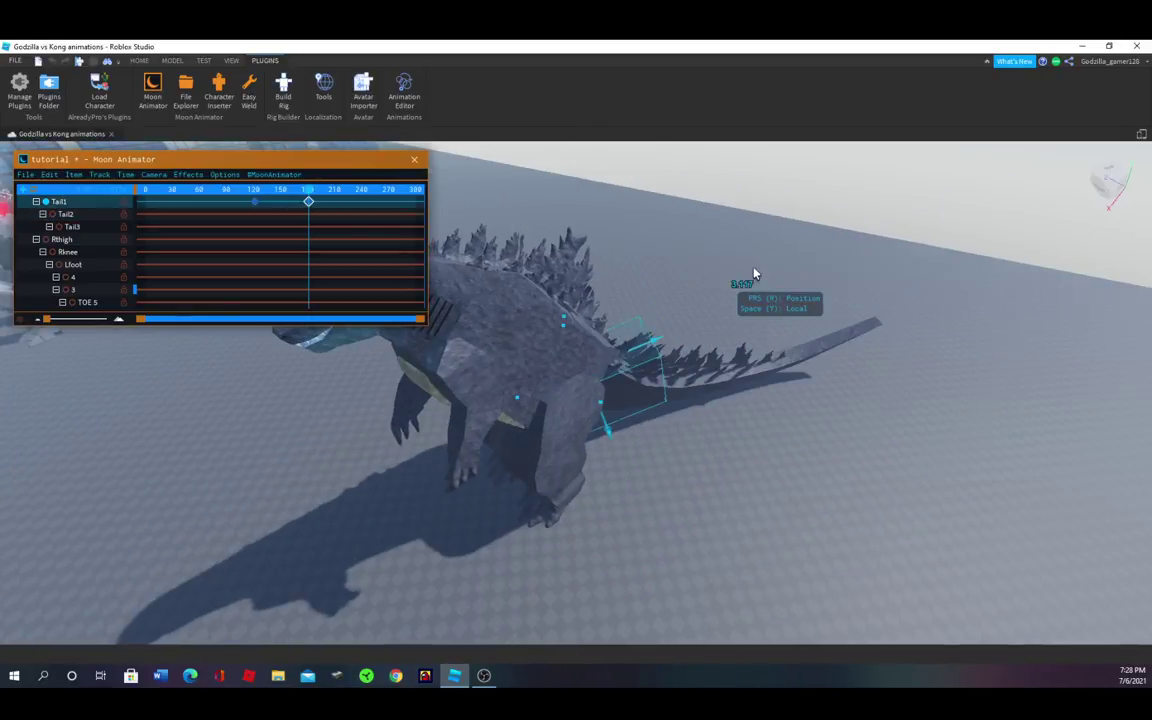
{"action": "key", "text": "w"}
{"action": "right_click_drag", "start_coordinate": [753, 272], "coordinate": [735, 280]}
{"action": "key", "text": "ctrl+z"}
- Rotate Tail1 sideways to about 325.45 at frame 180 and inspect its joint with the body
{"action": "scroll", "coordinate": [530, 445], "scroll_direction": "up", "scroll_amount": 2}
{"action": "scroll", "coordinate": [530, 433], "scroll_direction": "up", "scroll_amount": 3}
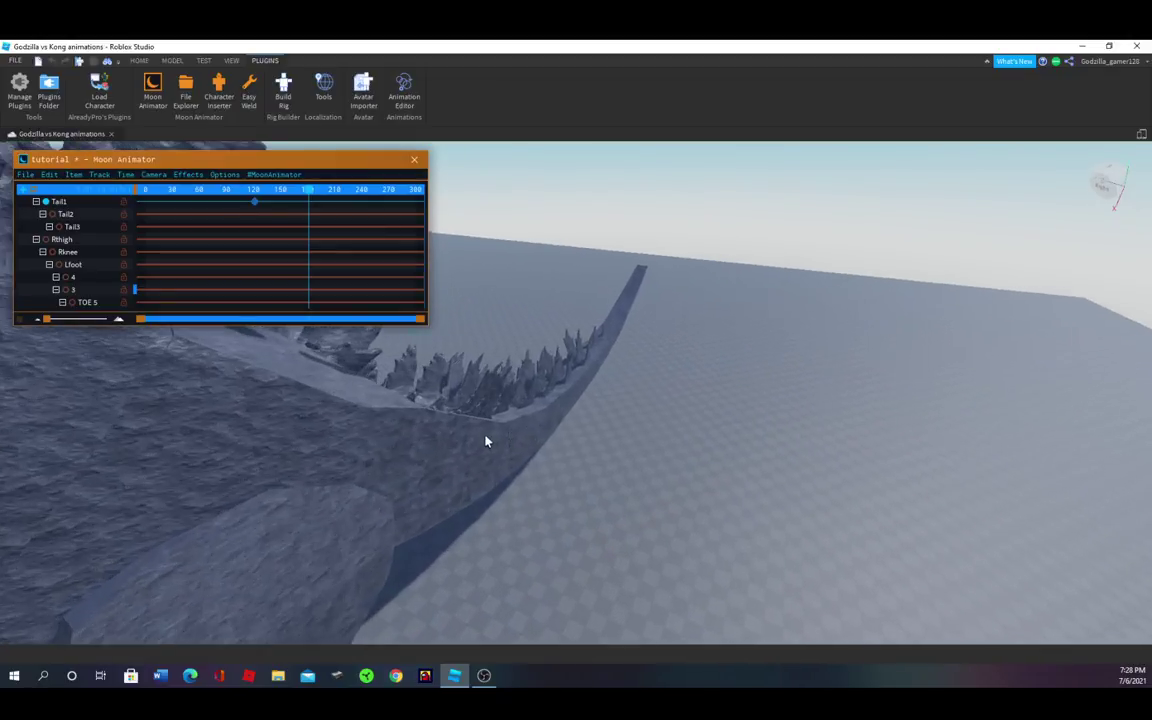
{"action": "left_click", "coordinate": [486, 440]}
{"action": "right_click_drag", "start_coordinate": [637, 439], "coordinate": [638, 437]}
{"action": "key", "text": "r"}
{"action": "left_click_drag", "start_coordinate": [438, 488], "coordinate": [513, 567]}
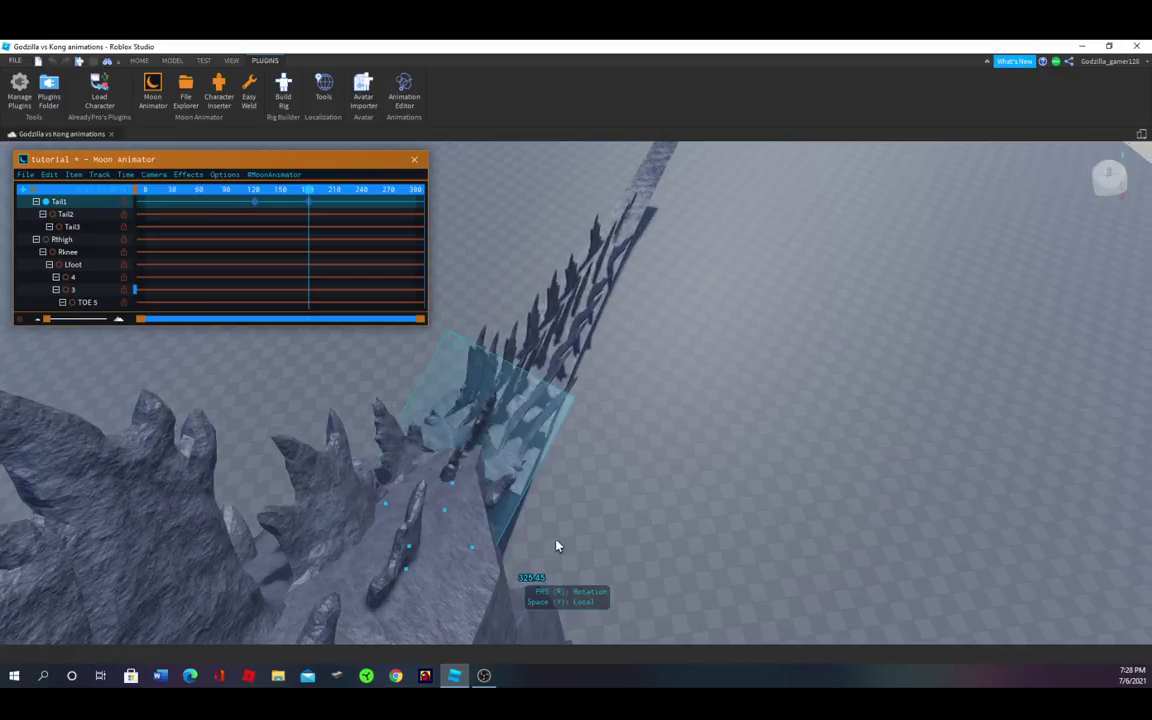
{"action": "right_click_drag", "start_coordinate": [554, 541], "coordinate": [554, 539]}
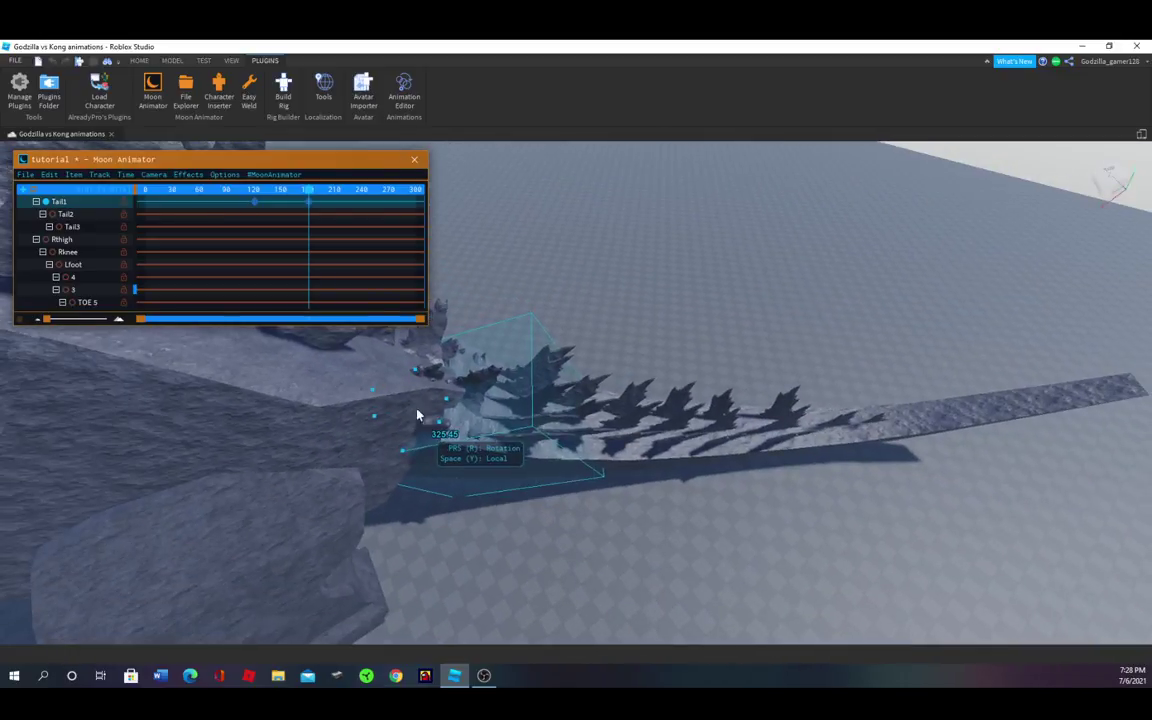
{"action": "right_click_drag", "start_coordinate": [521, 397], "coordinate": [520, 397]}
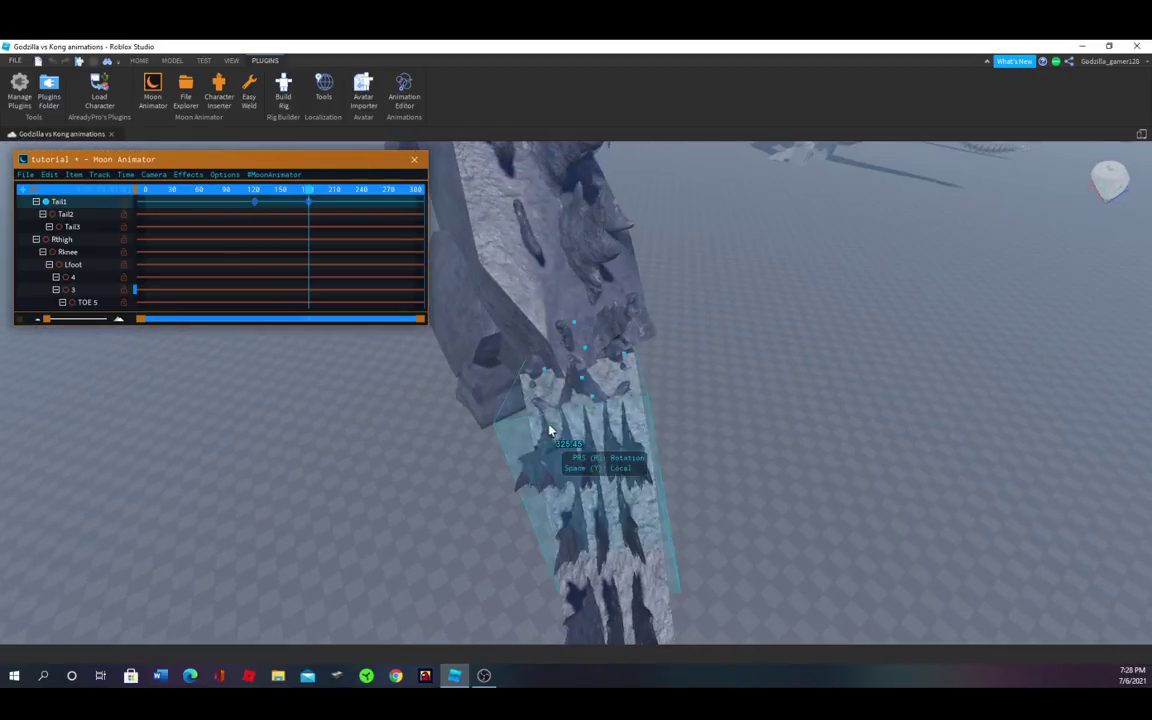
{"action": "left_click_drag", "start_coordinate": [546, 372], "coordinate": [558, 369]}
{"action": "key", "text": "ctrl+z"}
{"action": "left_click_drag", "start_coordinate": [629, 360], "coordinate": [656, 342]}
{"action": "key", "text": "ctrl+z"}
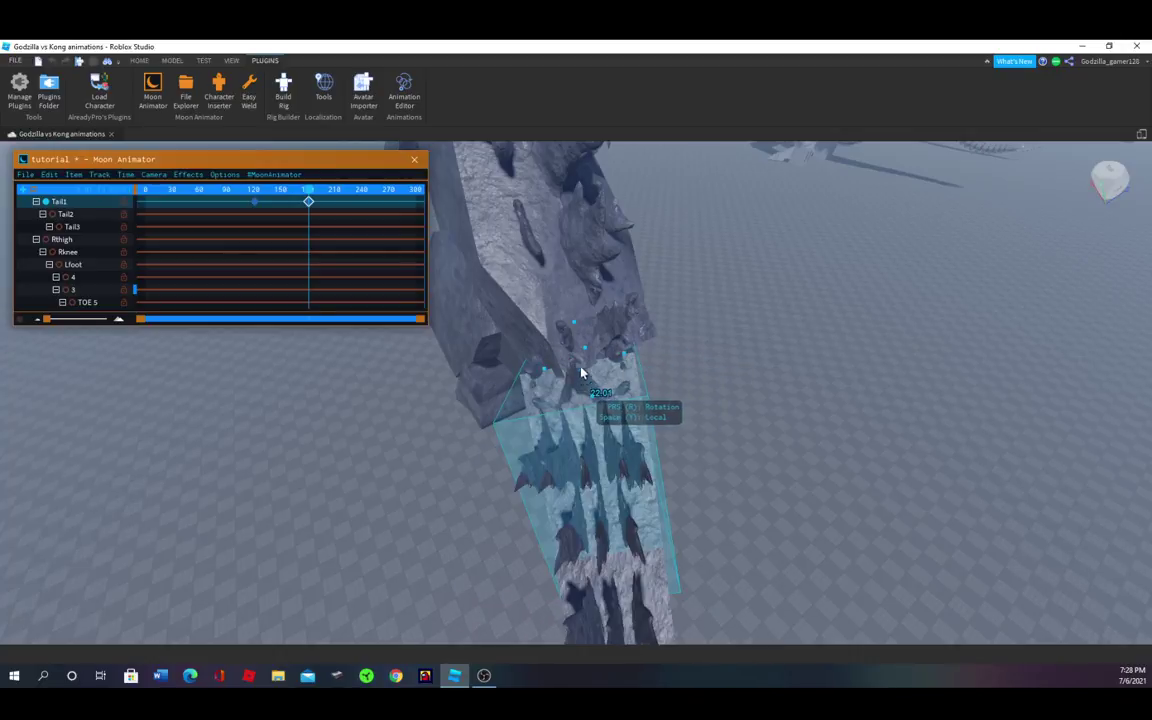
- Refine Tail1's rotation at frame 180, finishing with a turn of about 23.4 so that it follows the body
{"action": "mouse_move", "coordinate": [581, 373]}
{"action": "left_mouse_down"}
{"action": "mouse_move", "coordinate": [581, 357]}
{"action": "mouse_move", "coordinate": [584, 371]}
{"action": "left_mouse_up"}
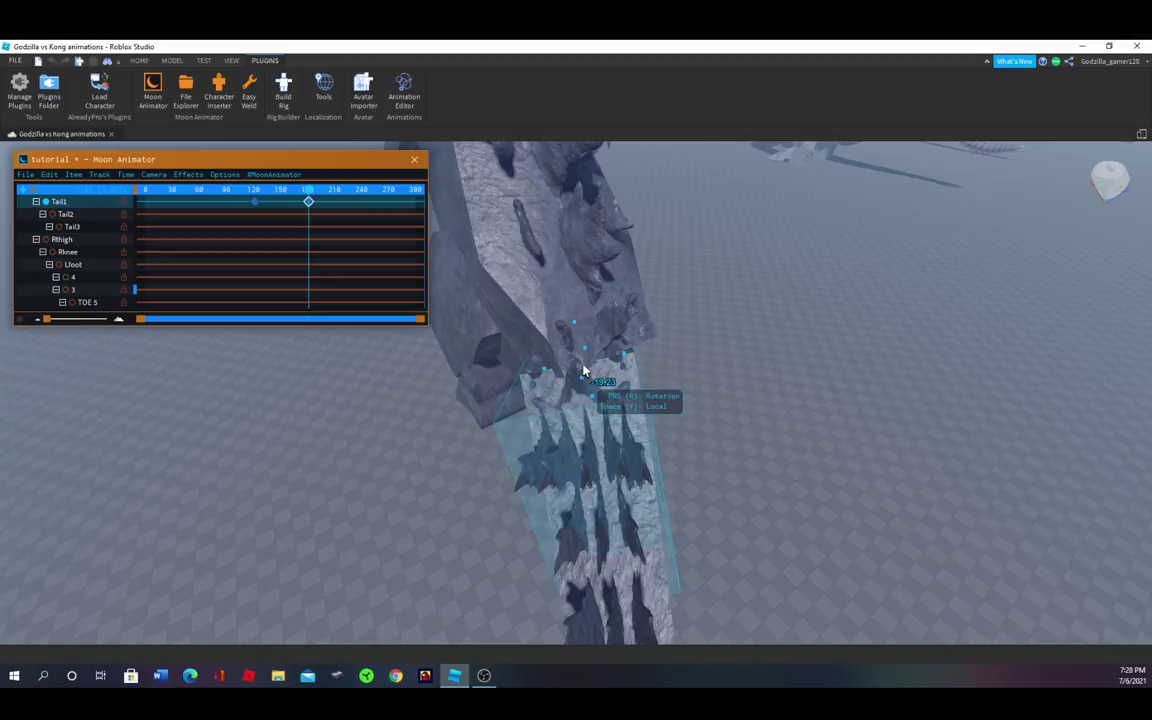
{"action": "mouse_move", "coordinate": [584, 371]}
{"action": "right_mouse_down"}
{"action": "mouse_move", "coordinate": [559, 399]}
{"action": "mouse_move", "coordinate": [563, 375]}
{"action": "right_mouse_up"}
{"action": "right_click_drag", "start_coordinate": [620, 406], "coordinate": [596, 397]}
{"action": "left_click_drag", "start_coordinate": [586, 387], "coordinate": [568, 420]}
{"action": "right_click_drag", "start_coordinate": [594, 434], "coordinate": [688, 432]}
{"action": "left_click", "coordinate": [790, 467]}
{"action": "scroll", "coordinate": [684, 424], "scroll_direction": "down", "scroll_amount": 3}
- At frame 180, rotate Tail2, ending with a turn of about 12.8, and rotate the tail end, Tail3, about -17
{"action": "left_click", "coordinate": [643, 373]}
{"action": "scroll", "coordinate": [610, 396], "scroll_direction": "down", "scroll_amount": 3}
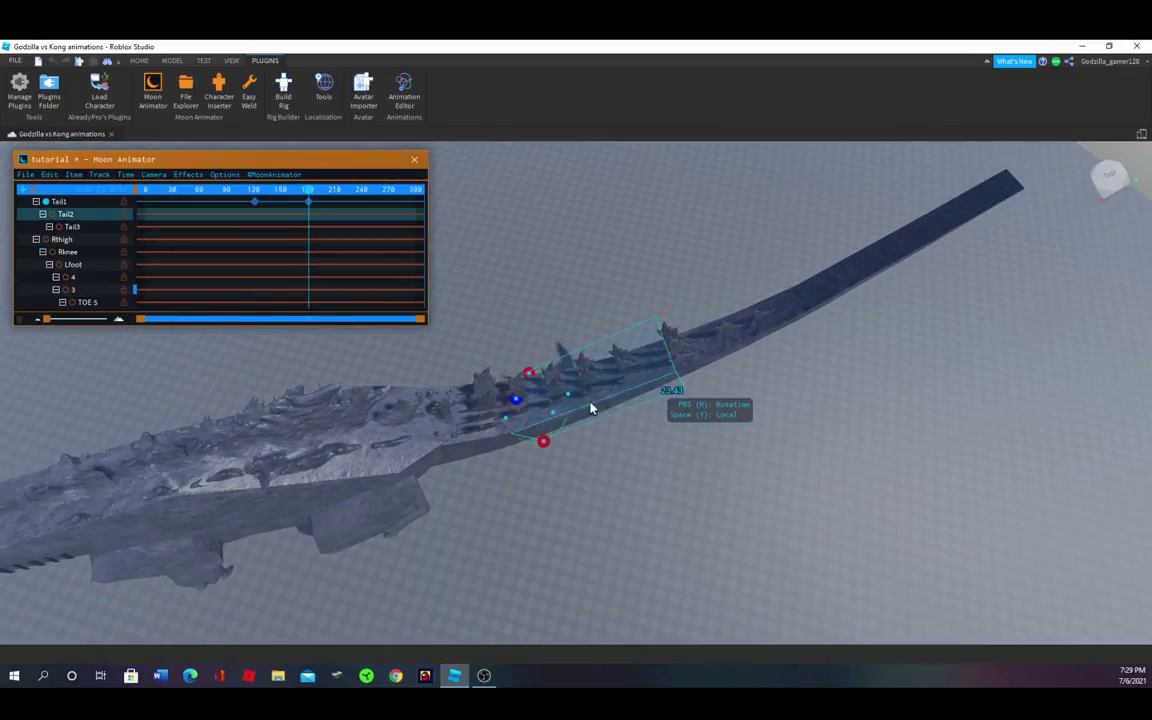
{"action": "left_click_drag", "start_coordinate": [558, 398], "coordinate": [524, 376]}
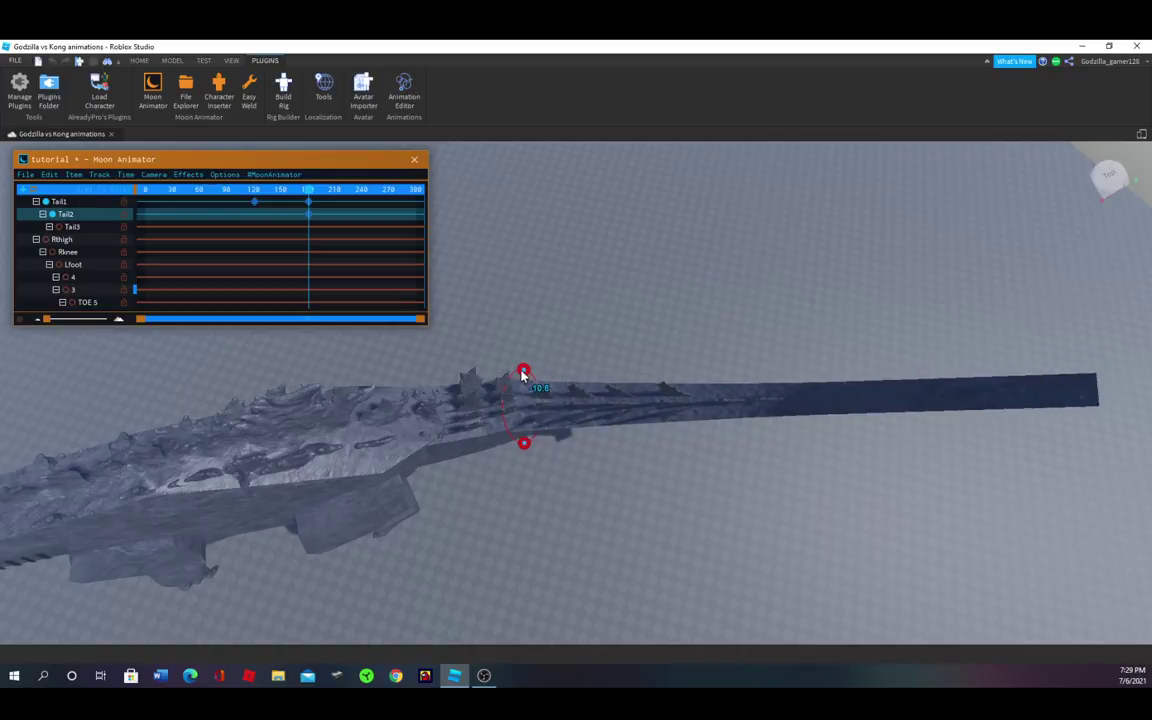
{"action": "left_click", "coordinate": [763, 392]}
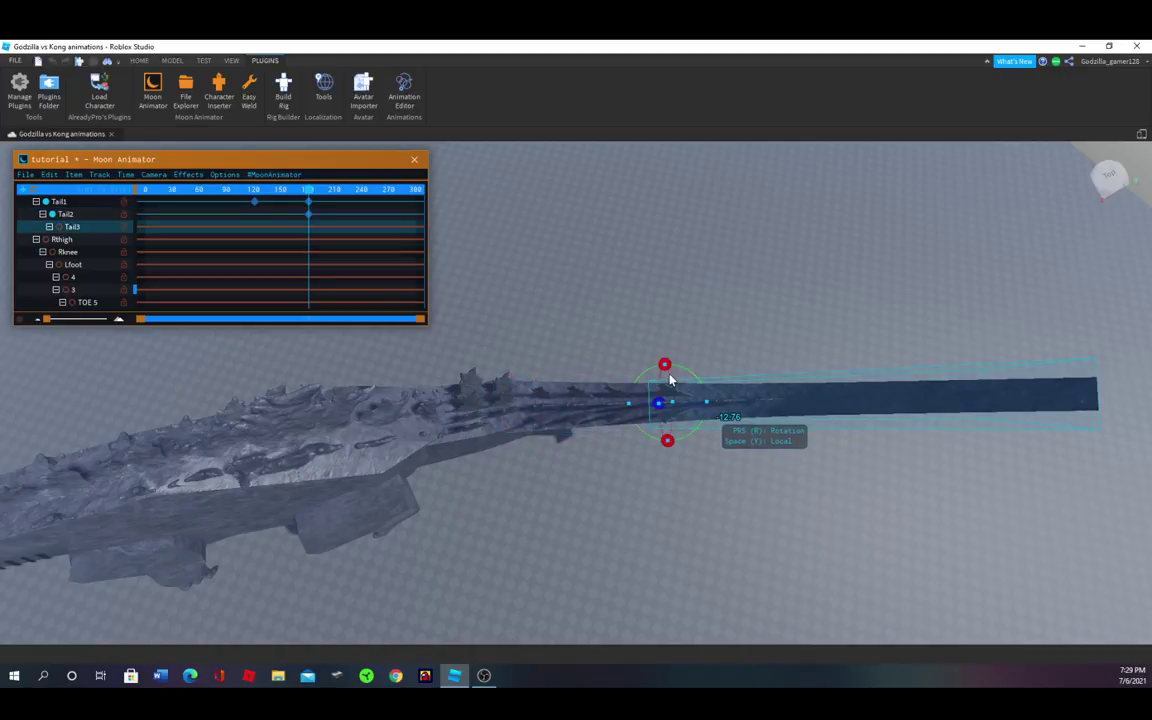
{"action": "left_click_drag", "start_coordinate": [703, 407], "coordinate": [700, 420]}
{"action": "right_click_drag", "start_coordinate": [643, 536], "coordinate": [681, 512]}
{"action": "key", "text": "s"}
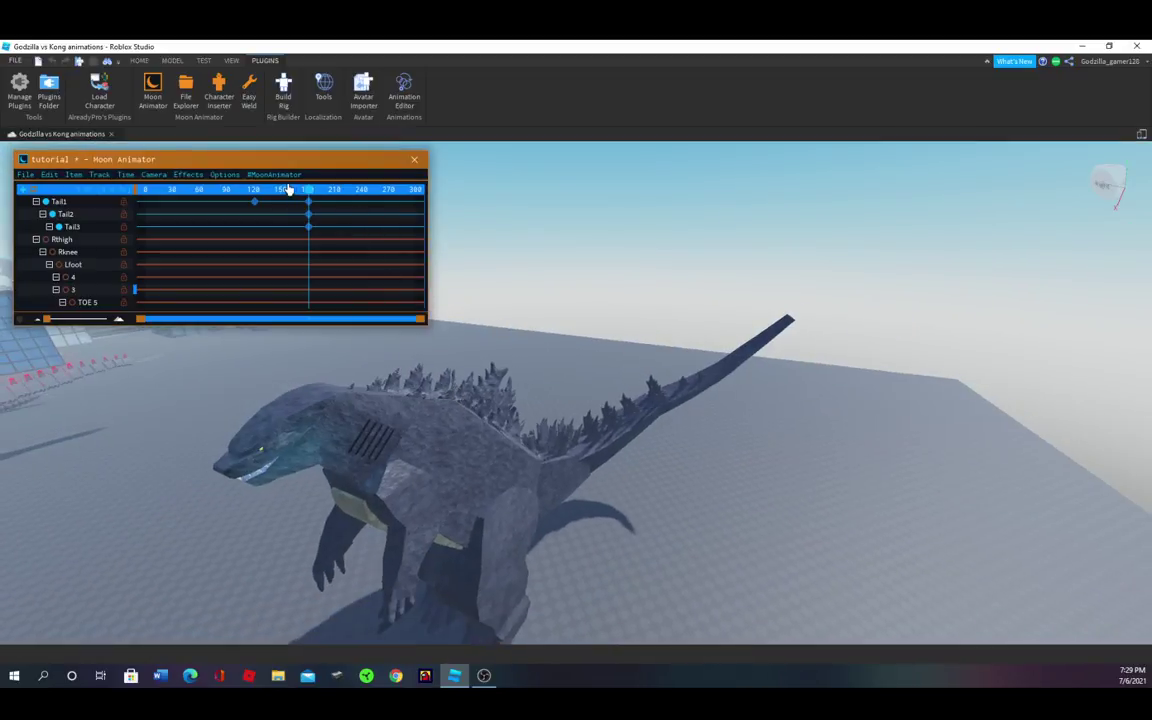
- Play the animation back from frame 0 and examine how the tail swings
{"action": "left_click_drag", "start_coordinate": [308, 193], "coordinate": [144, 206]}
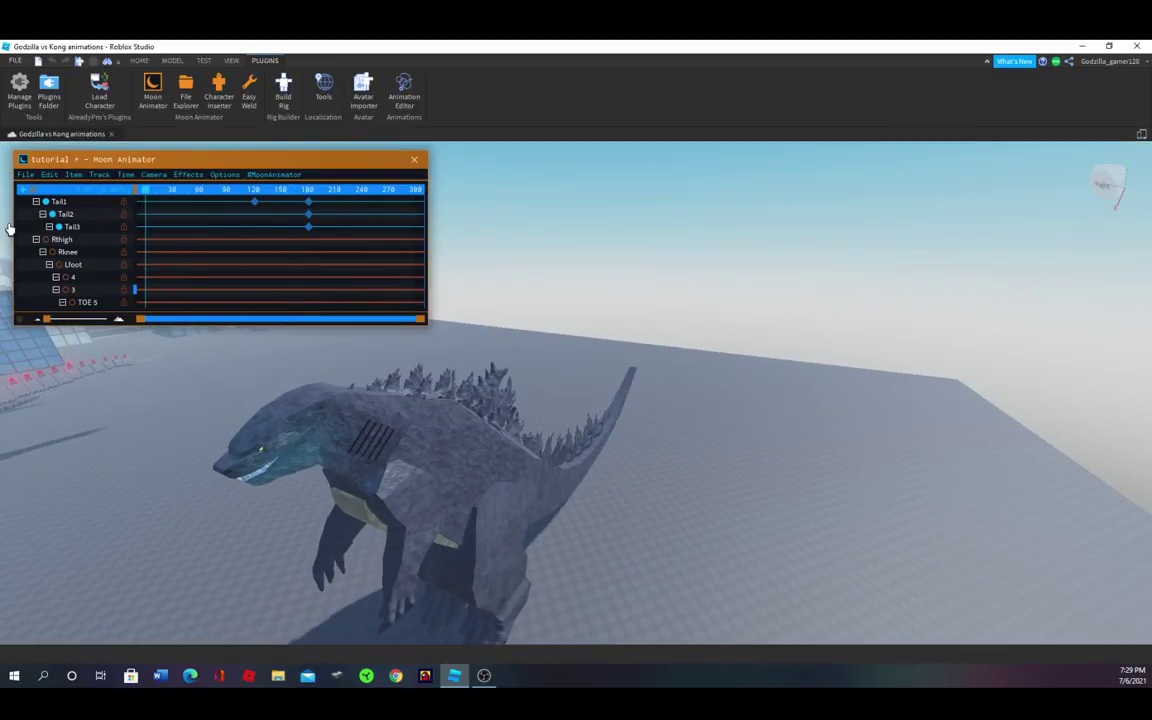
{"action": "key", "text": "space"}
{"action": "right_click_drag", "start_coordinate": [805, 470], "coordinate": [805, 470]}
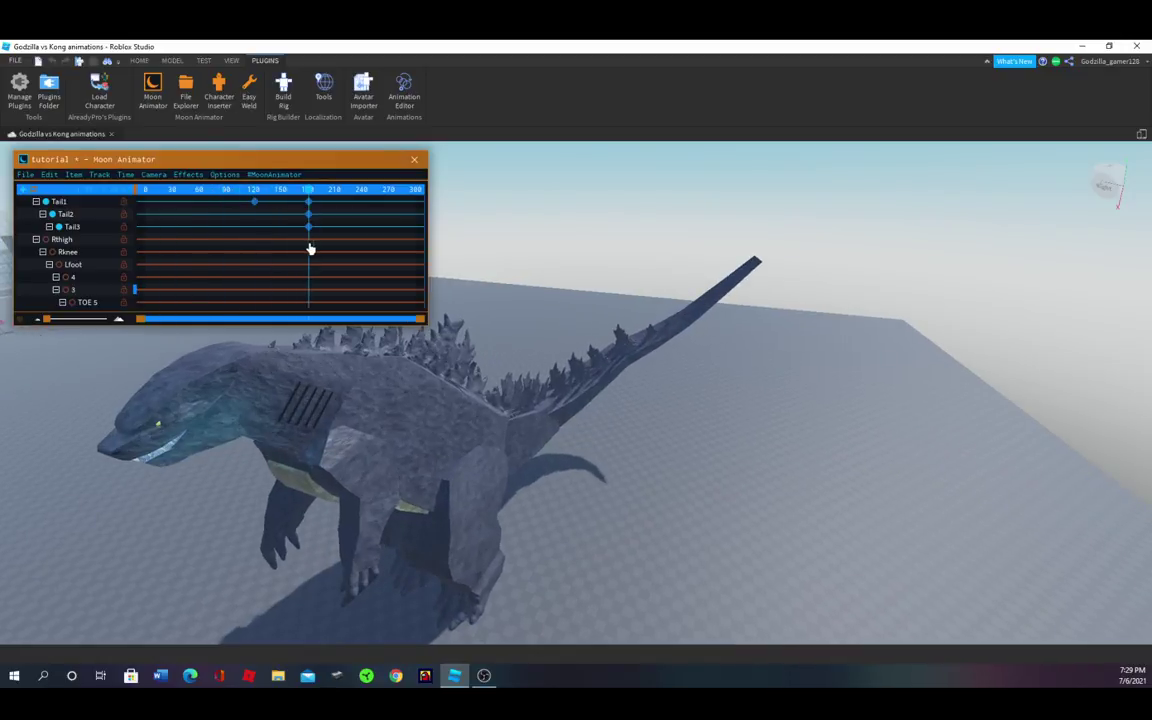
- Key Tail2 and Tail3 in their unbent pose at frame 120, cutting the frame-180 tail keyframes first and pasting them back at frame 180
{"action": "mouse_move", "coordinate": [318, 219]}
{"action": "left_mouse_down"}
{"action": "mouse_move", "coordinate": [324, 190]}
{"action": "mouse_move", "coordinate": [329, 335]}
{"action": "mouse_move", "coordinate": [318, 210]}
{"action": "left_mouse_up"}
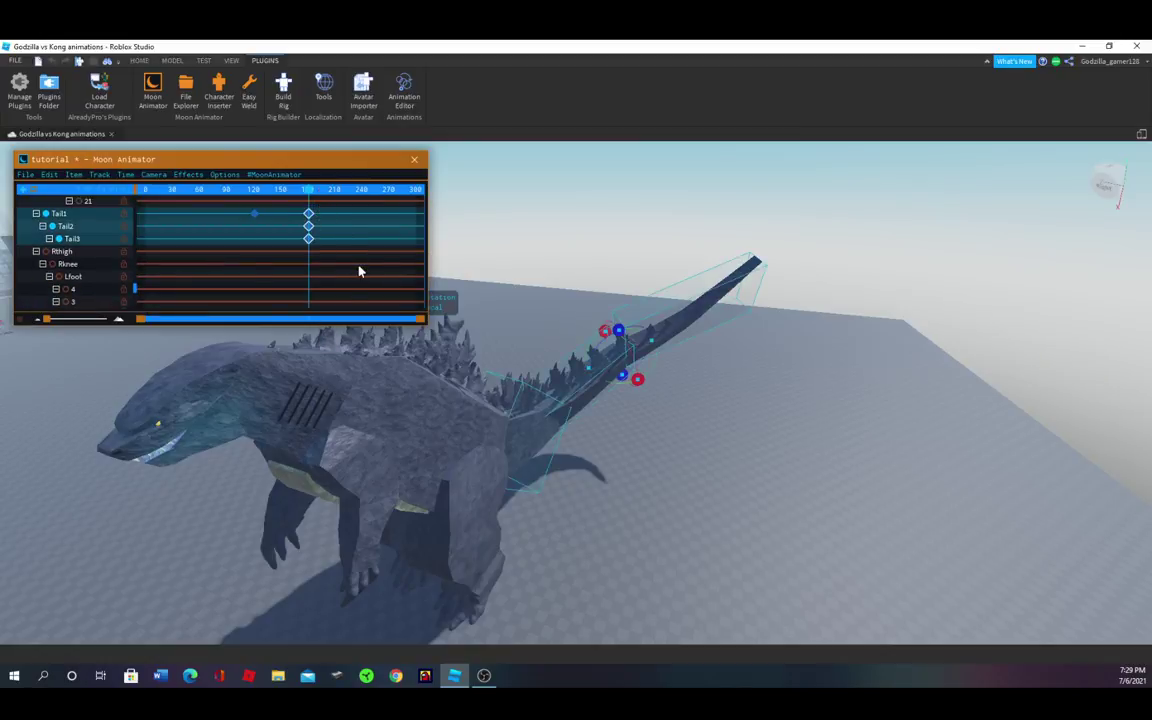
{"action": "key", "text": "Delete"}
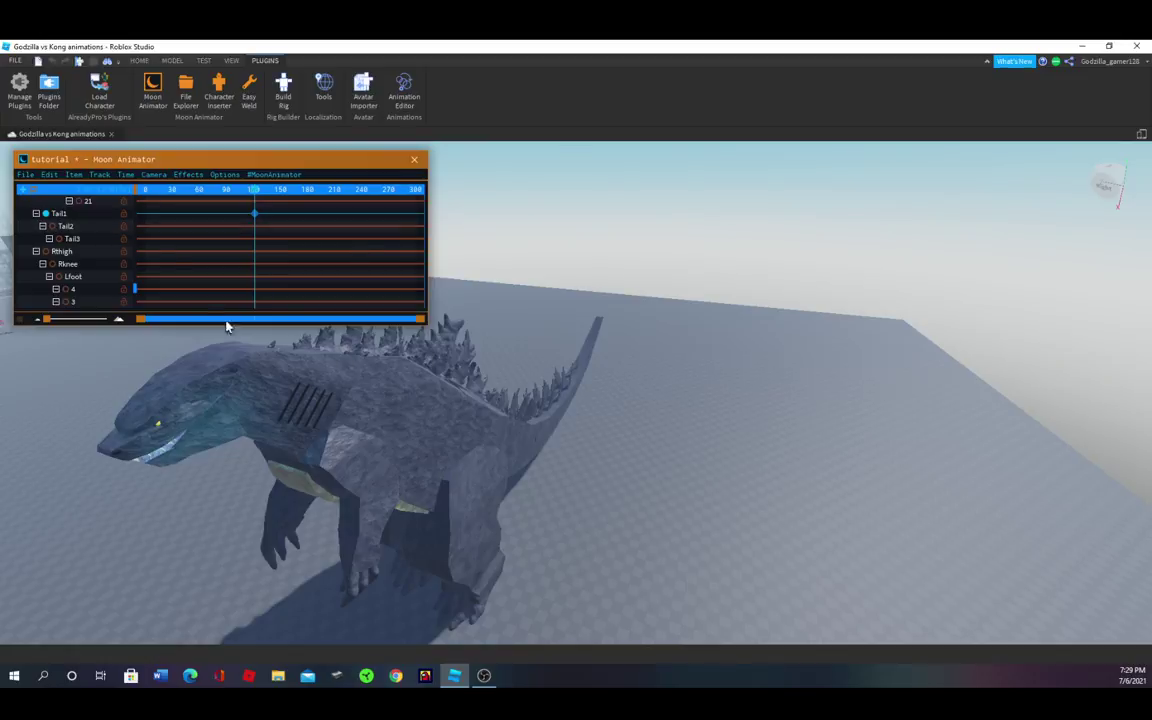
{"action": "left_click", "coordinate": [83, 228]}
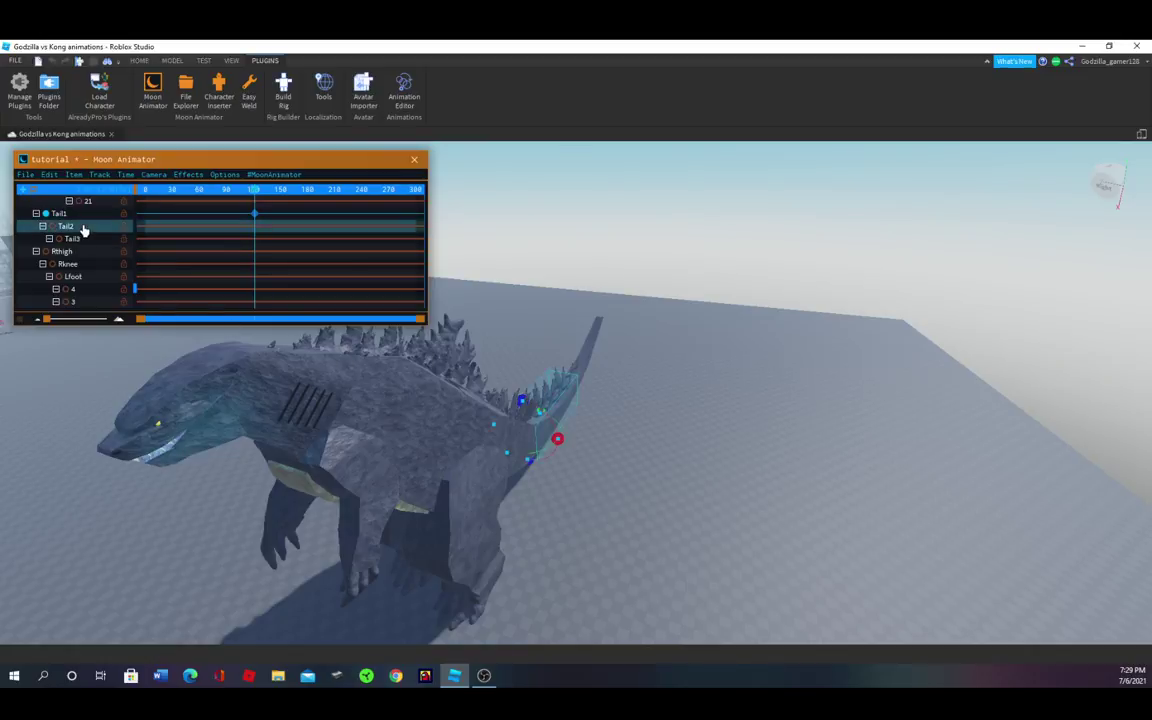
{"action": "left_click", "coordinate": [77, 240]}
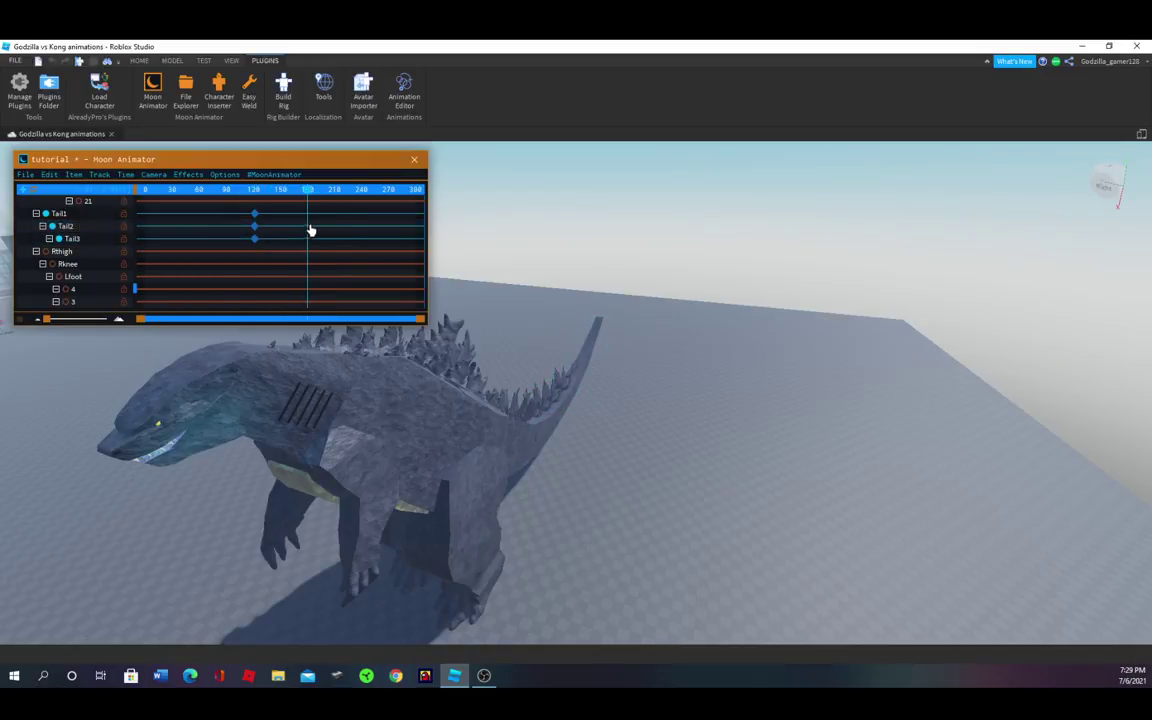
{"action": "key", "text": "ctrl+v"}
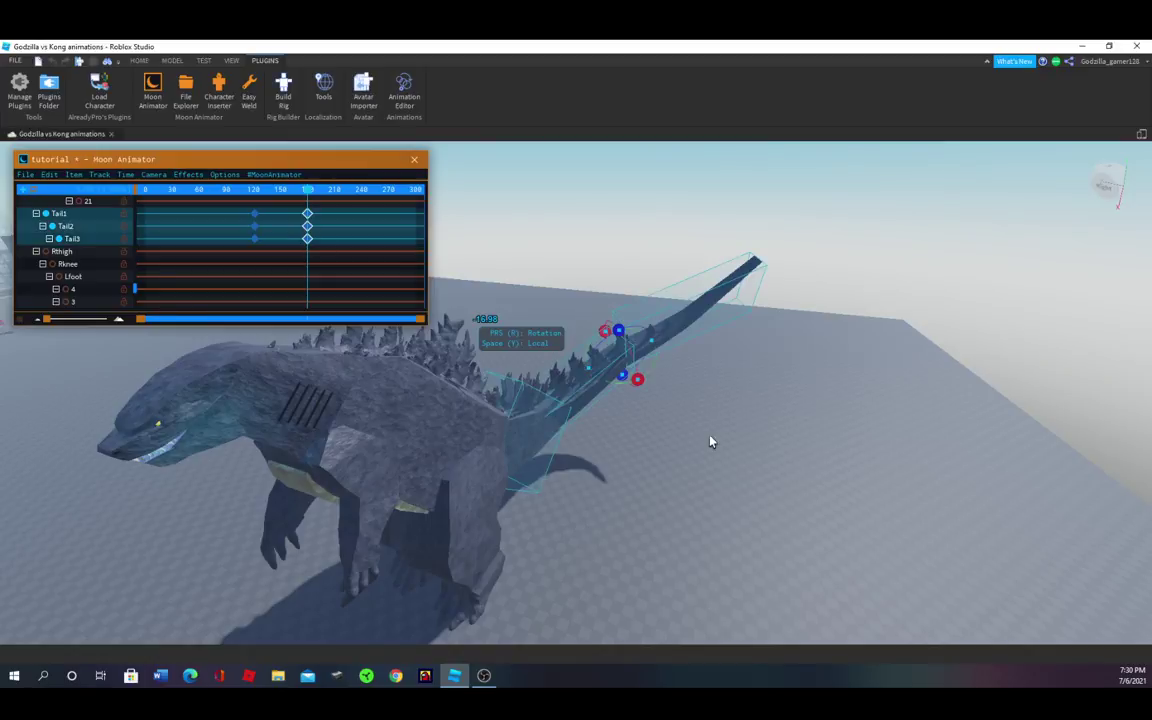
{"action": "left_click", "coordinate": [760, 520]}
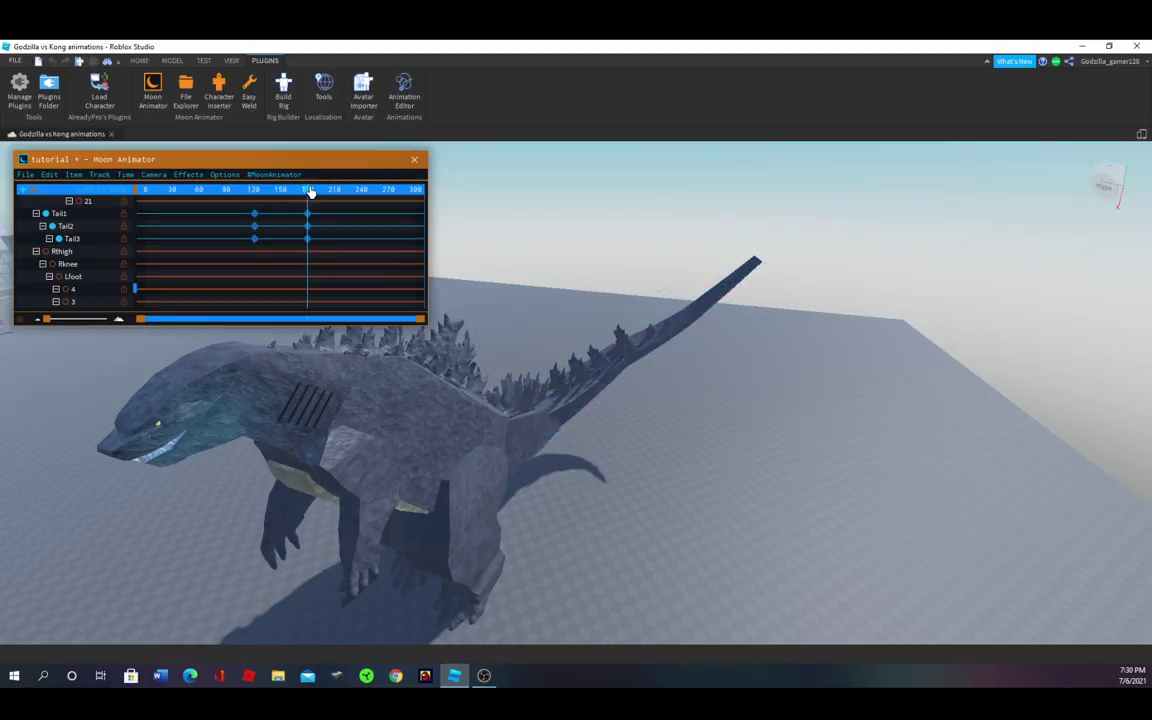
- Play the tail animation back from about frame 20, and return to frame 180 to examine the bent tail up close
{"action": "left_click_drag", "start_coordinate": [310, 192], "coordinate": [163, 192]}
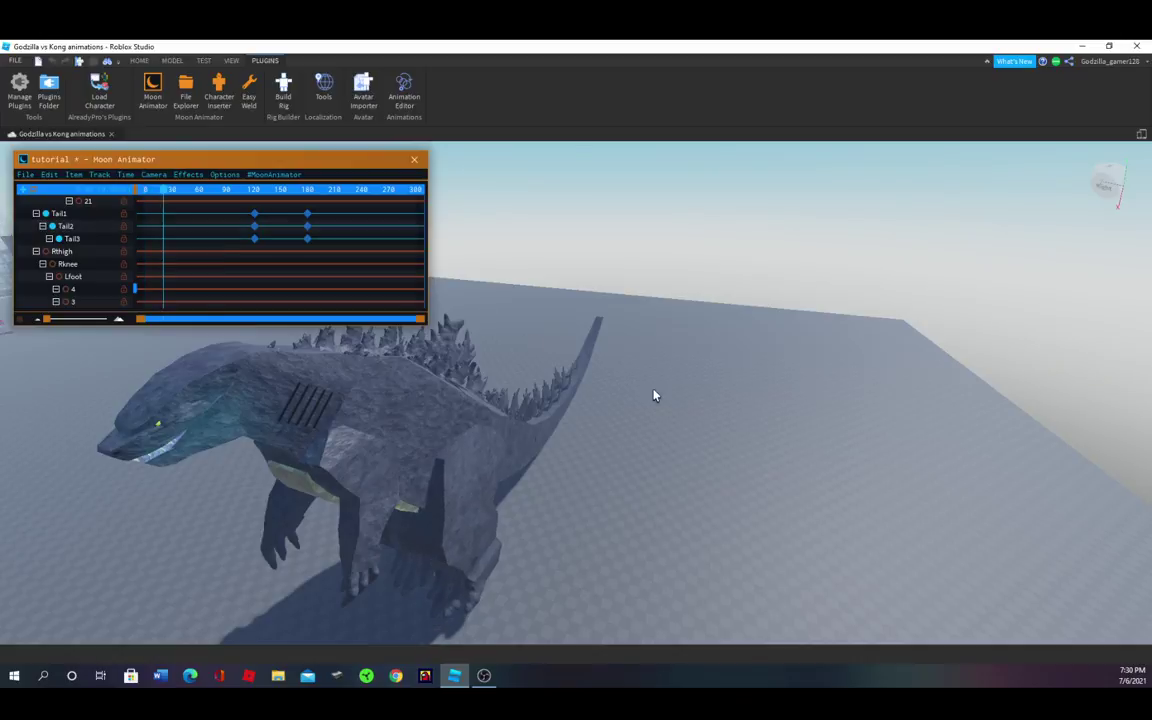
{"action": "key", "text": "space"}
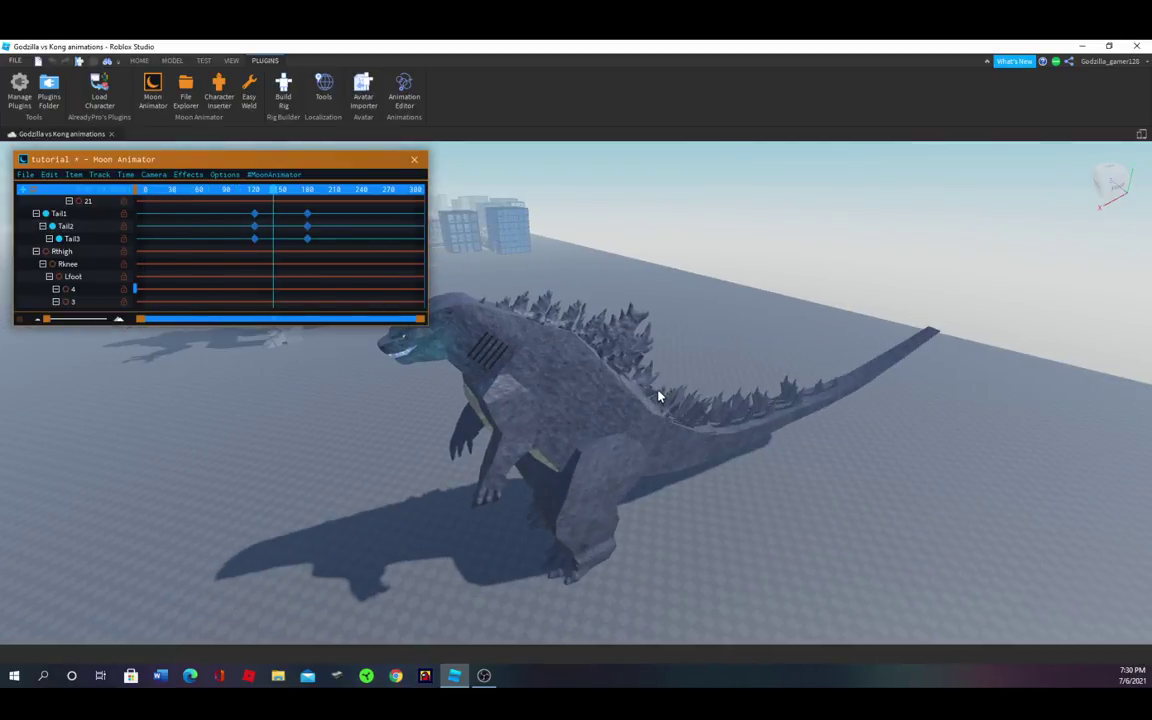
{"action": "left_click", "coordinate": [306, 196]}
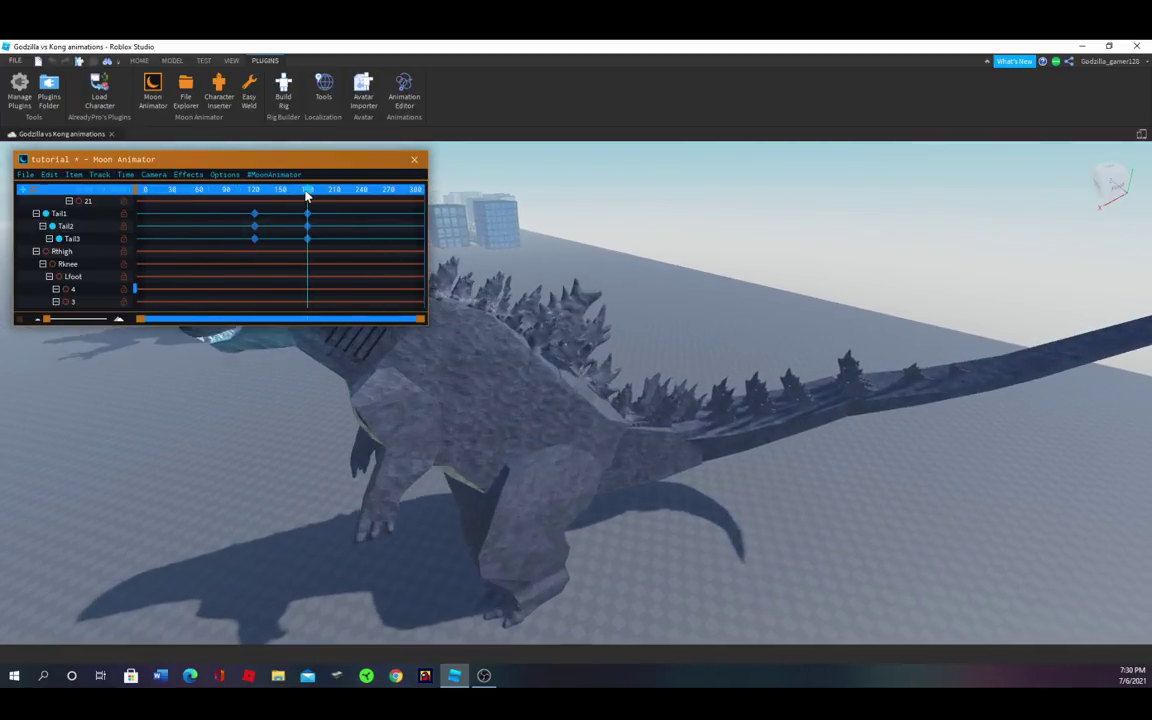
{"action": "key", "text": "w"}
{"action": "key", "text": "d"}
{"action": "right_click_drag", "start_coordinate": [648, 328], "coordinate": [647, 328]}
{"action": "scroll", "coordinate": [72, 253], "scroll_direction": "up", "scroll_amount": 1}
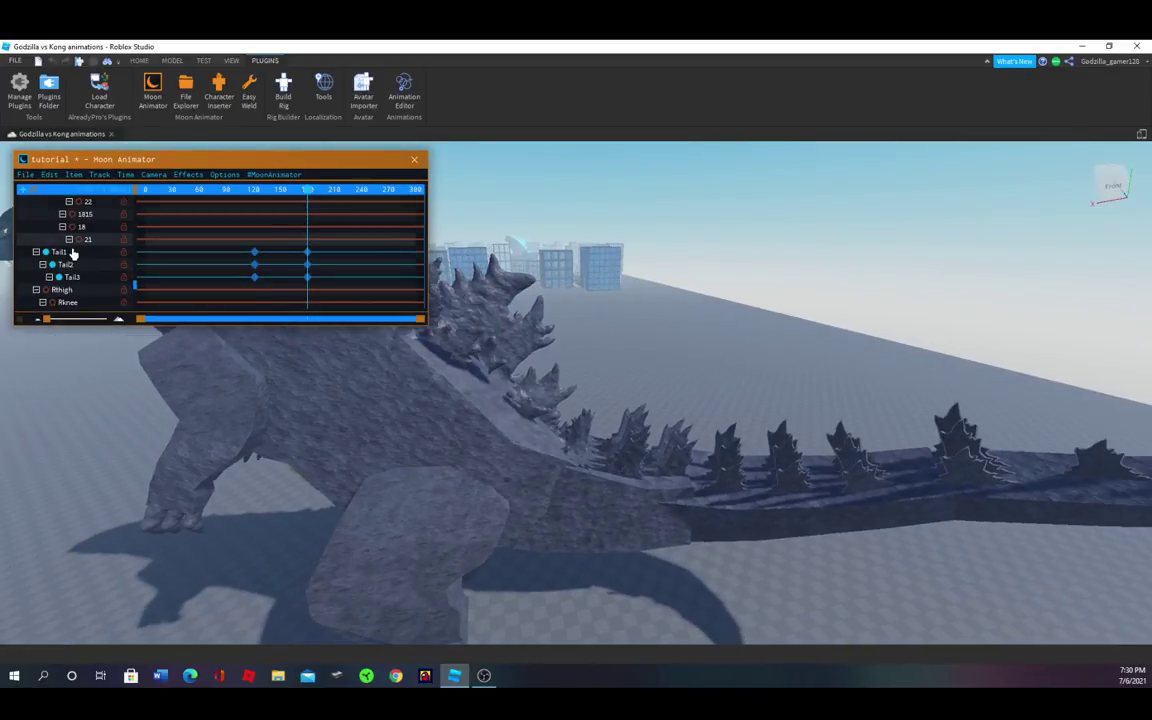
- Select the Color tracks of all the fins, from Fin 6 through Dorsal Fin 500
{"action": "scroll", "coordinate": [72, 254], "scroll_direction": "up", "scroll_amount": 6}
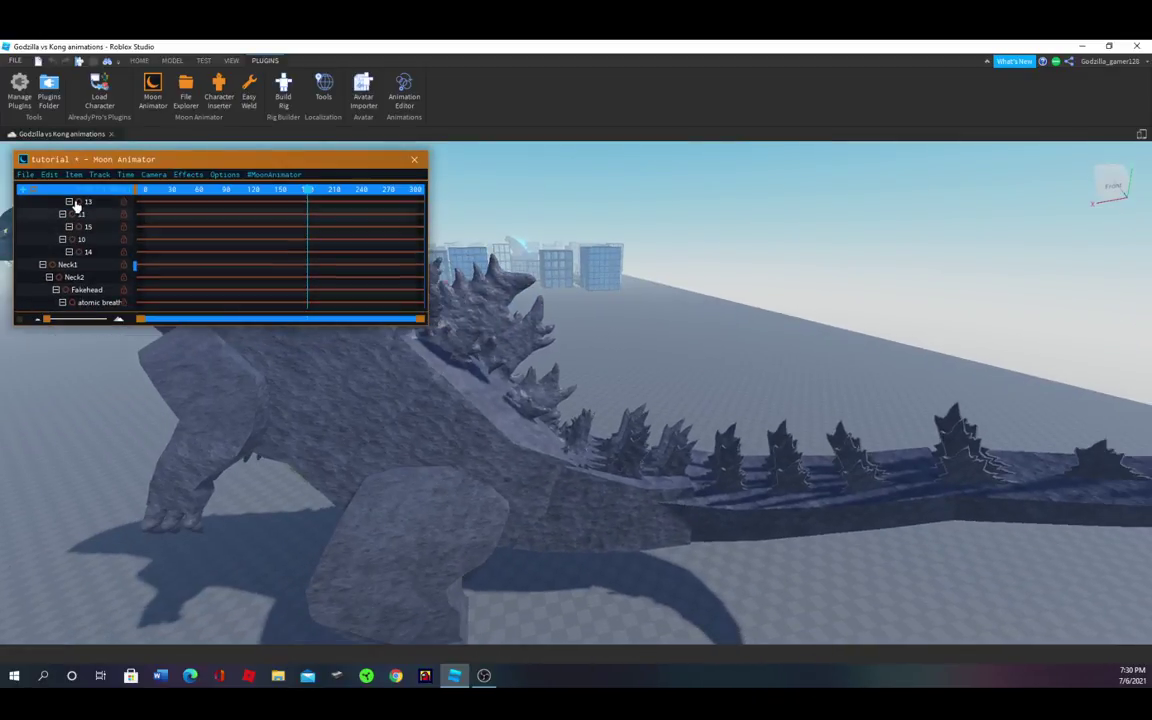
{"action": "scroll", "coordinate": [76, 204], "scroll_direction": "up", "scroll_amount": 6}
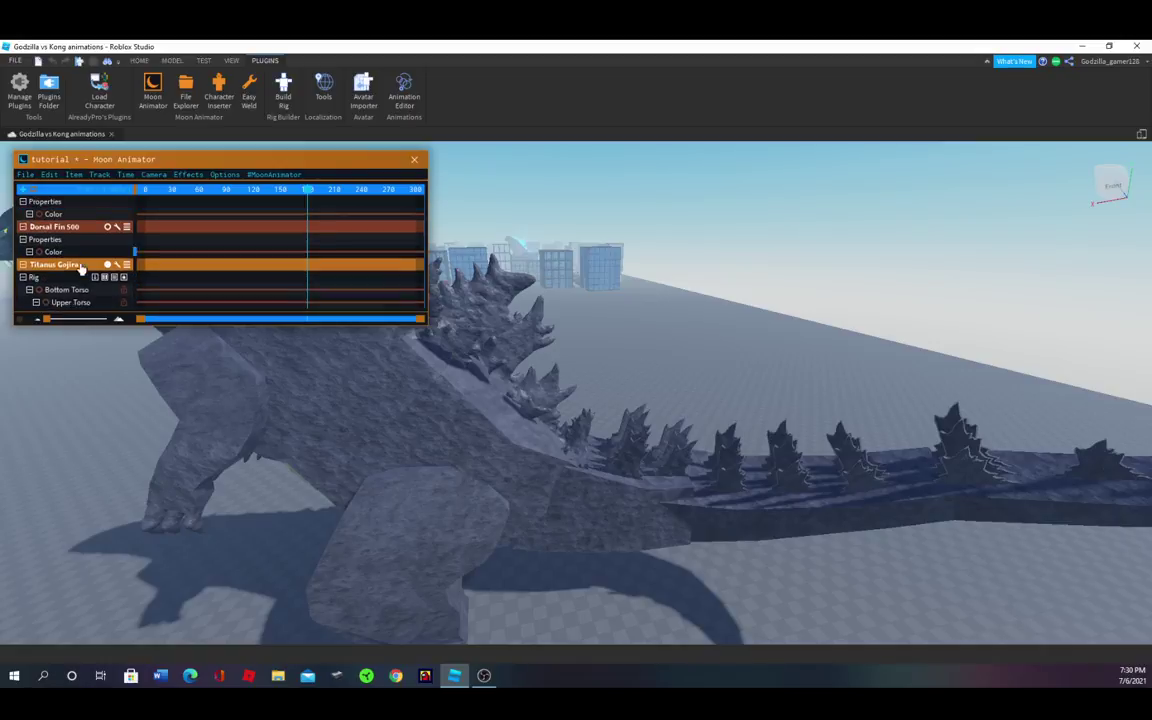
{"action": "scroll", "coordinate": [80, 268], "scroll_direction": "up", "scroll_amount": 4}
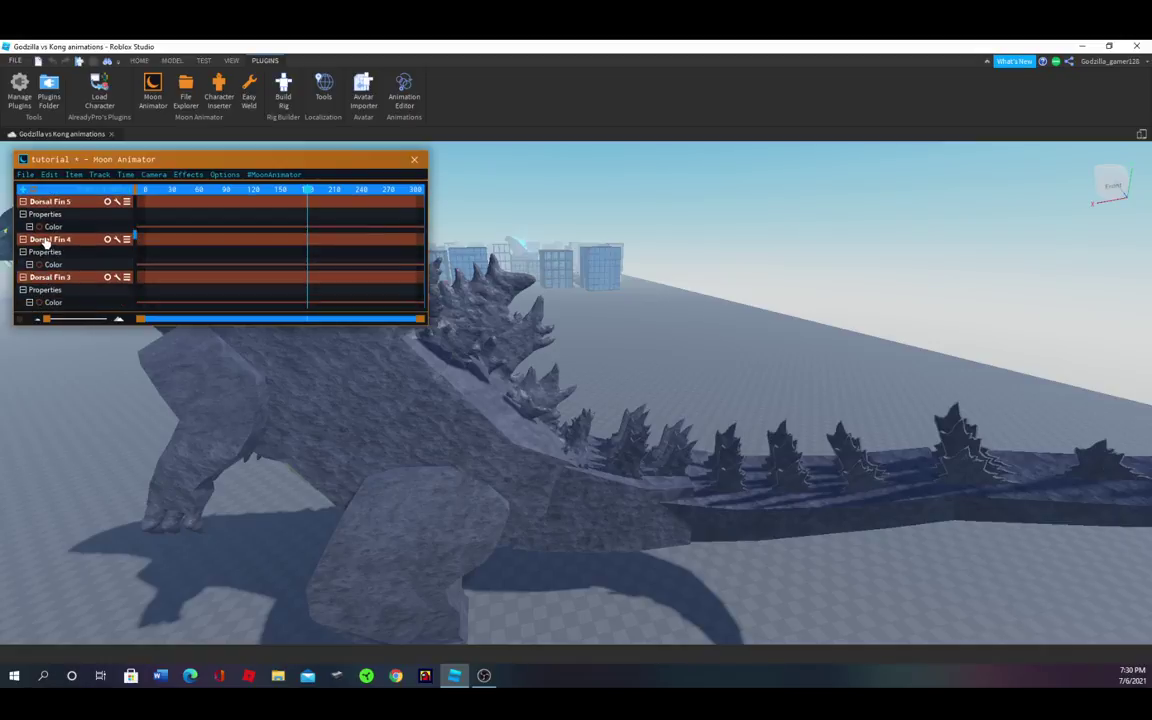
{"action": "scroll", "coordinate": [60, 250], "scroll_direction": "up", "scroll_amount": 2}
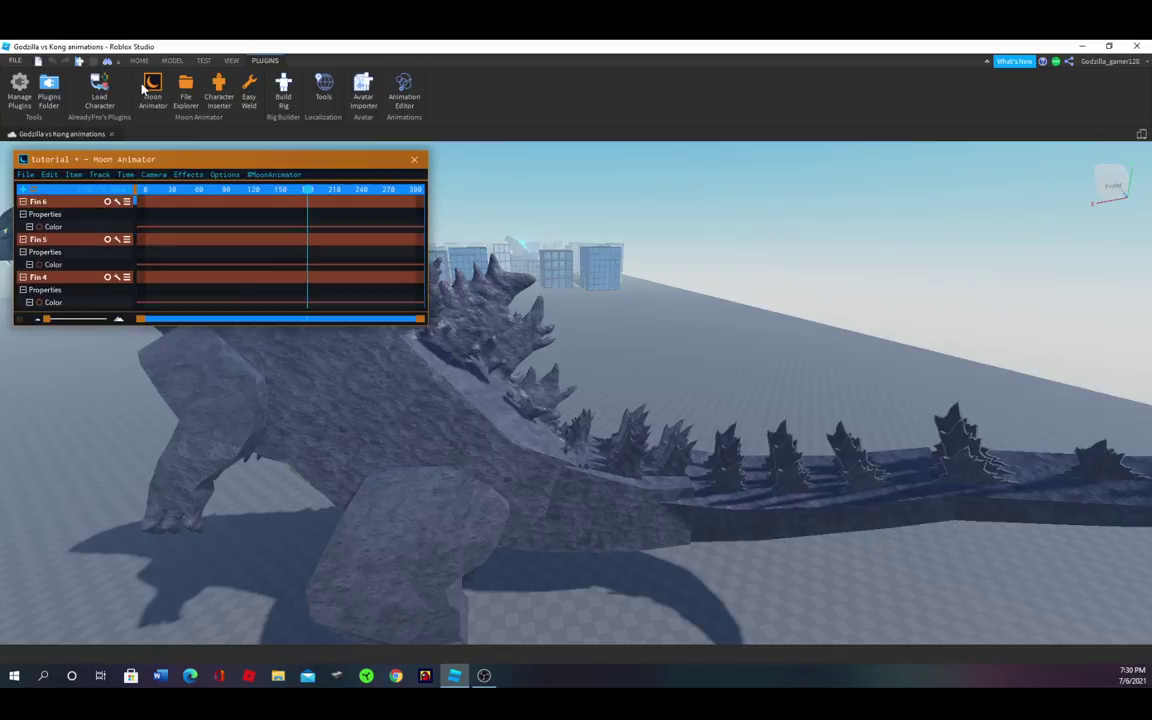
{"action": "right_click_drag", "start_coordinate": [635, 324], "coordinate": [635, 324]}
{"action": "key", "text": "a"}
{"action": "left_click", "coordinate": [79, 228]}
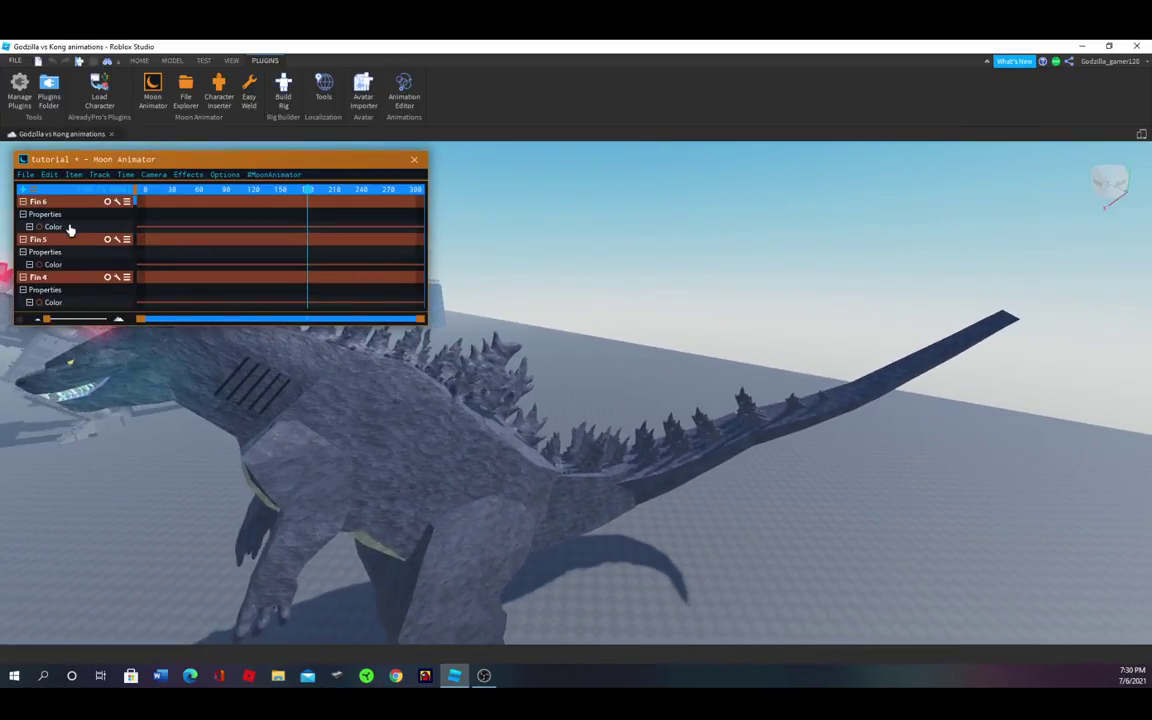
{"action": "scroll", "coordinate": [110, 226], "scroll_direction": "down", "scroll_amount": 5}
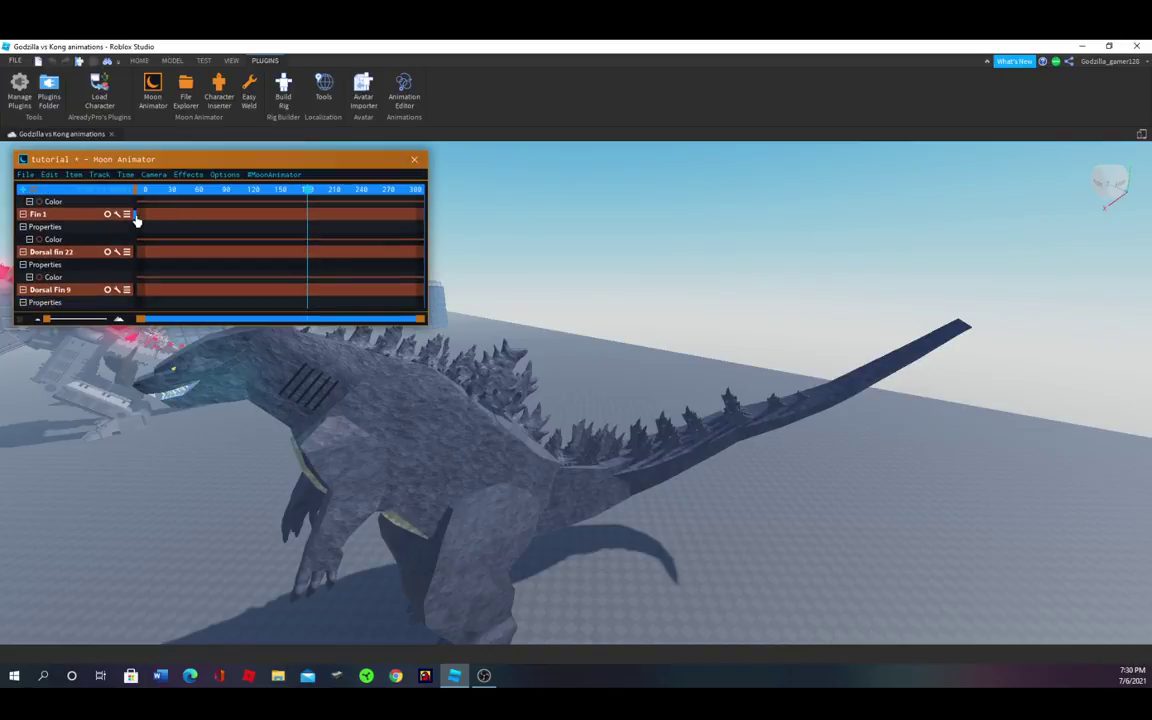
{"action": "scroll", "coordinate": [137, 233], "scroll_direction": "down", "scroll_amount": 10}
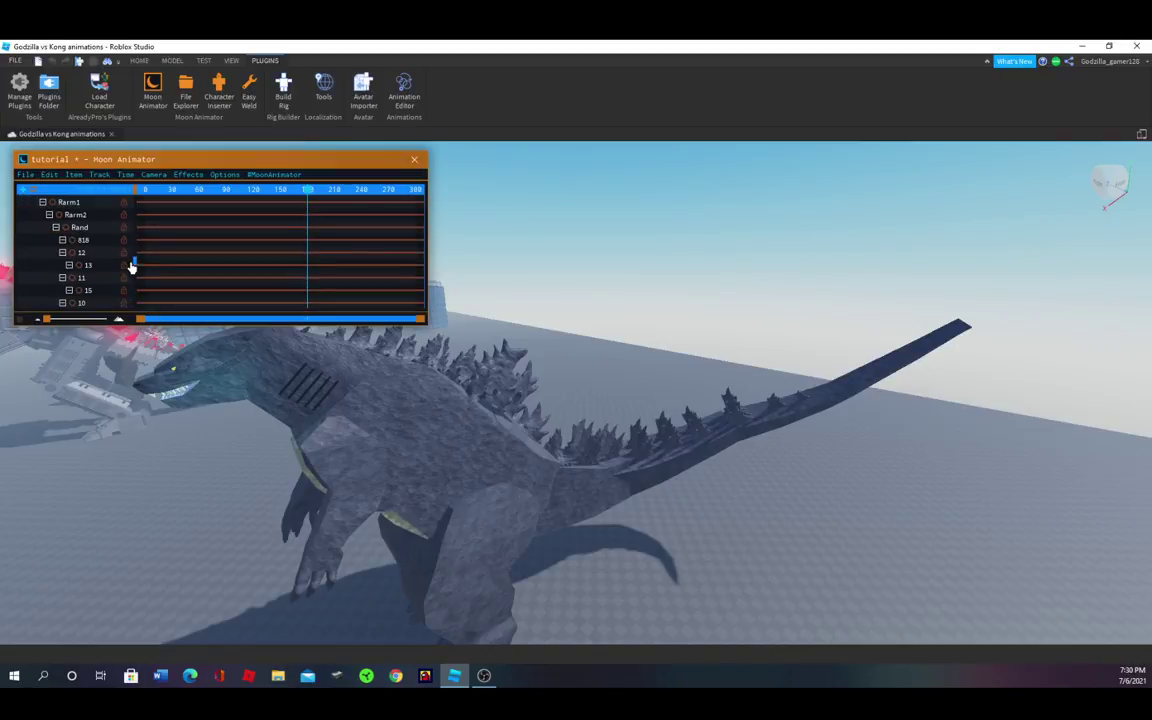
{"action": "scroll", "coordinate": [125, 258], "scroll_direction": "up", "scroll_amount": 3}
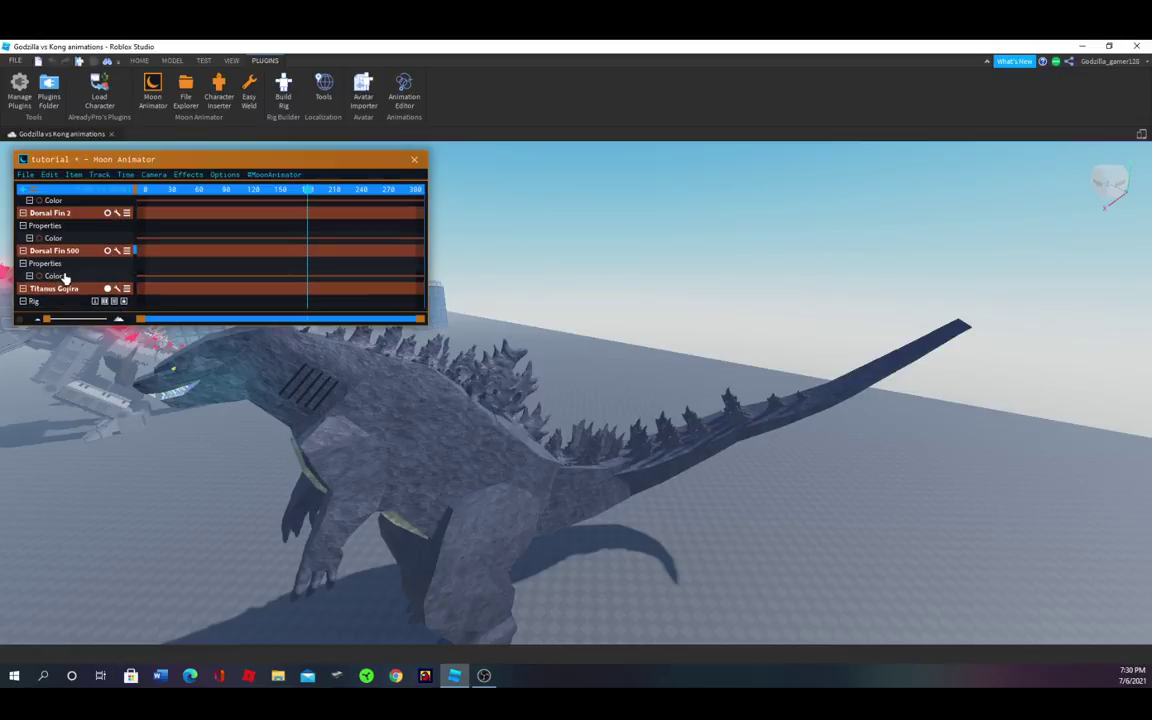
{"action": "scroll", "coordinate": [738, 319], "scroll_direction": "up", "scroll_amount": 3}
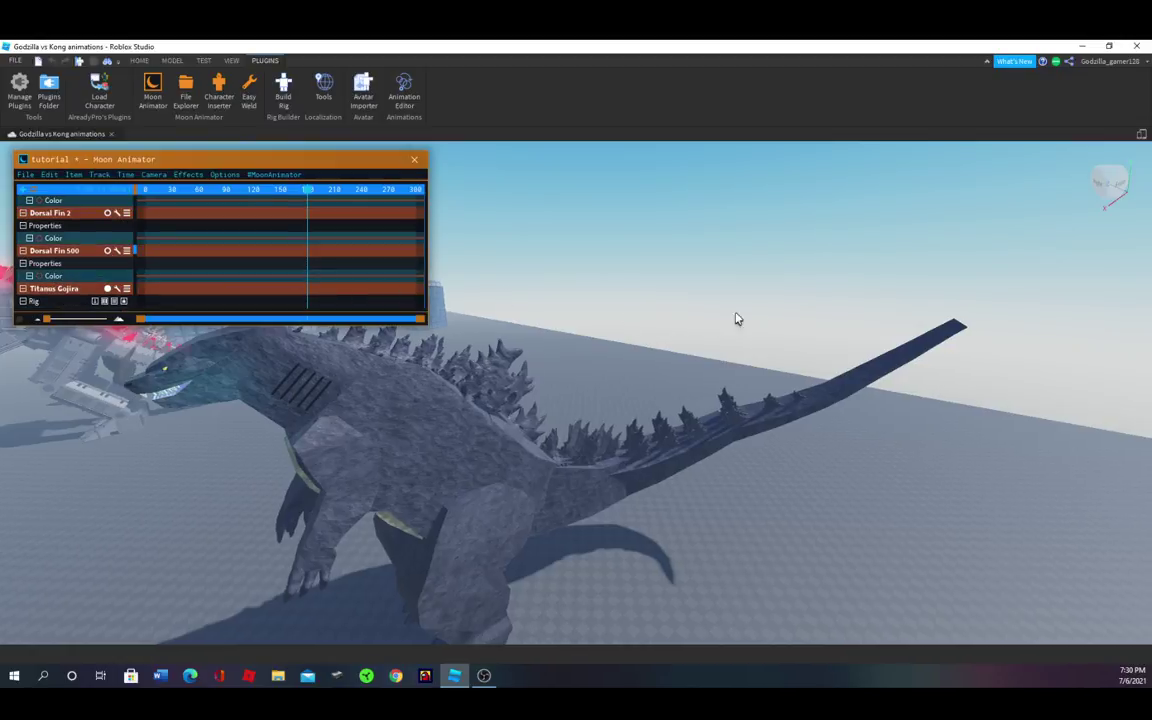
- Add a color keyframe for every selected fin track at about frame 180
{"action": "scroll", "coordinate": [787, 312], "scroll_direction": "up", "scroll_amount": 3}
{"action": "right_click_drag", "start_coordinate": [787, 312], "coordinate": [787, 312]}
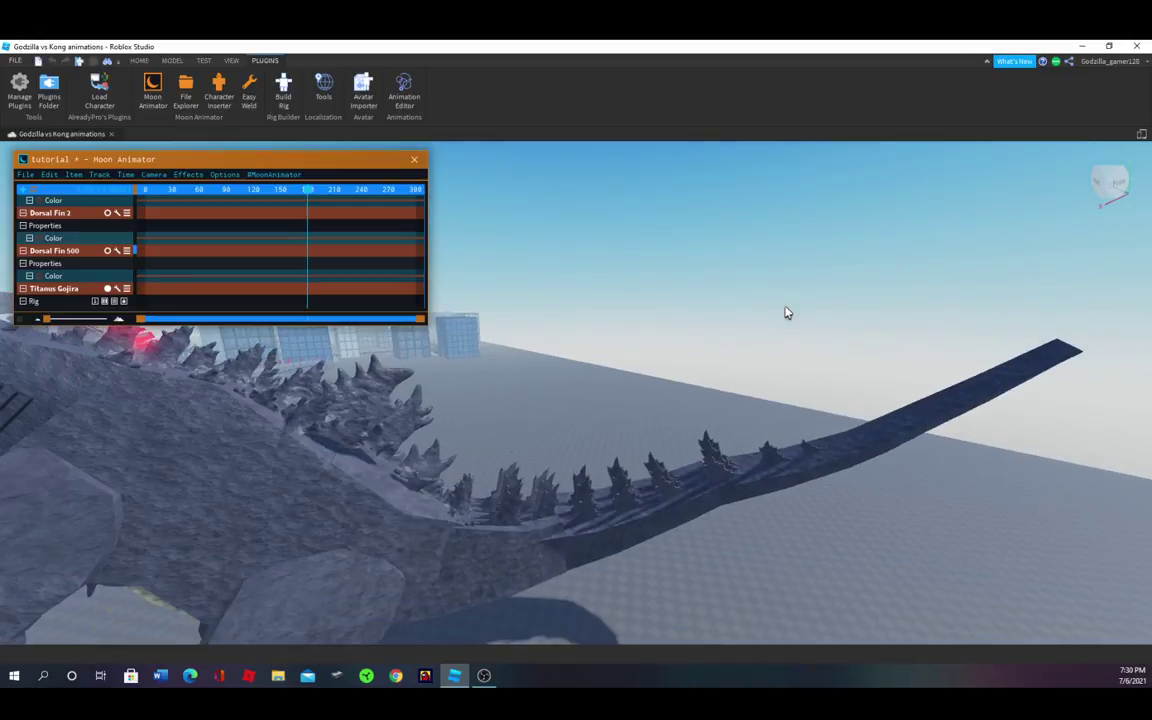
{"action": "scroll", "coordinate": [787, 312], "scroll_direction": "down", "scroll_amount": 3}
{"action": "scroll", "coordinate": [615, 302], "scroll_direction": "up", "scroll_amount": 3}
{"action": "right_click_drag", "start_coordinate": [615, 302], "coordinate": [615, 303]}
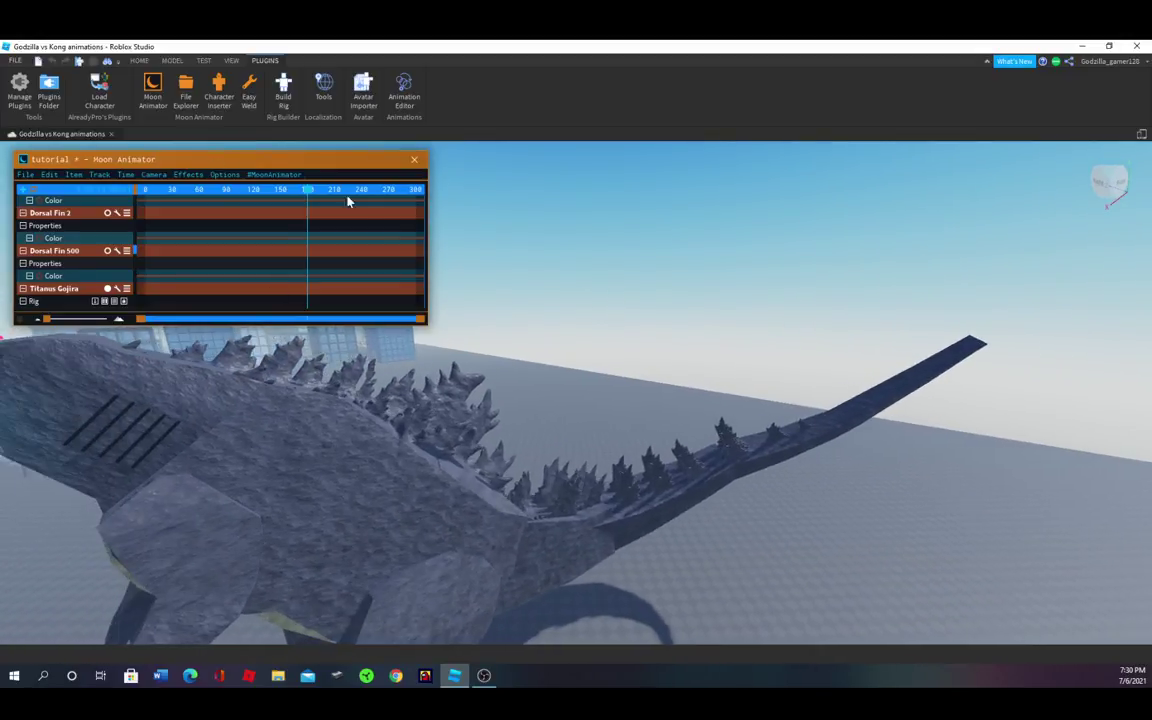
{"action": "left_click_drag", "start_coordinate": [308, 196], "coordinate": [309, 196]}
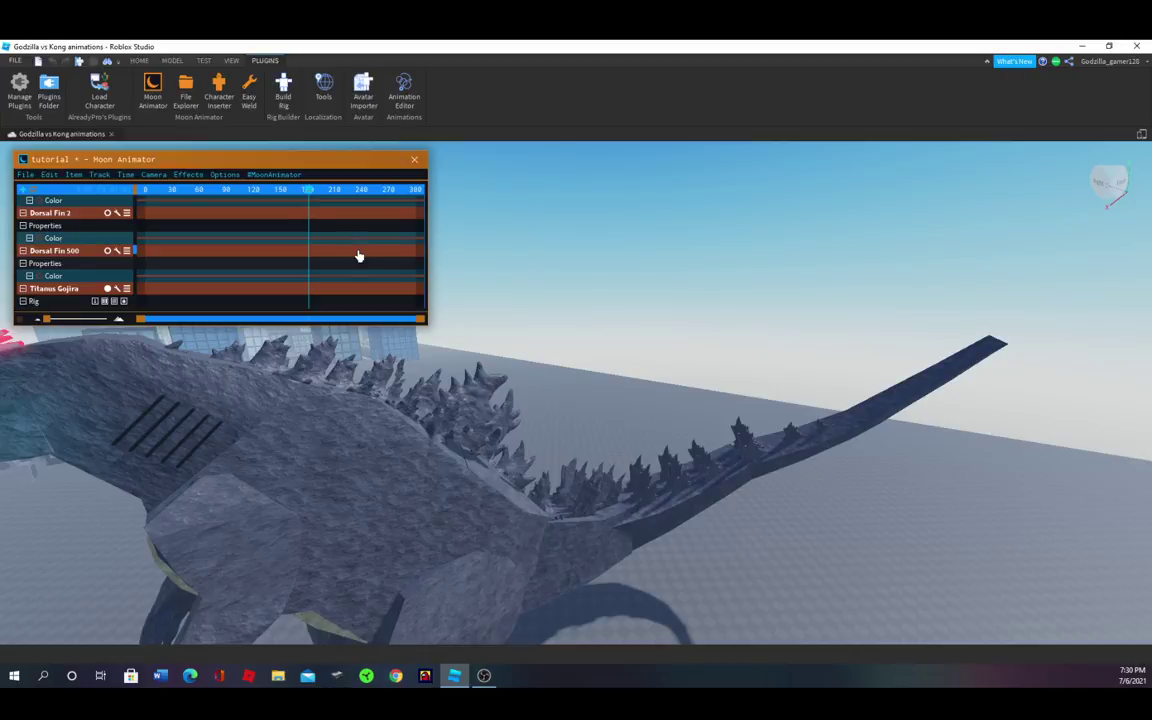
{"action": "key", "text": "equal"}
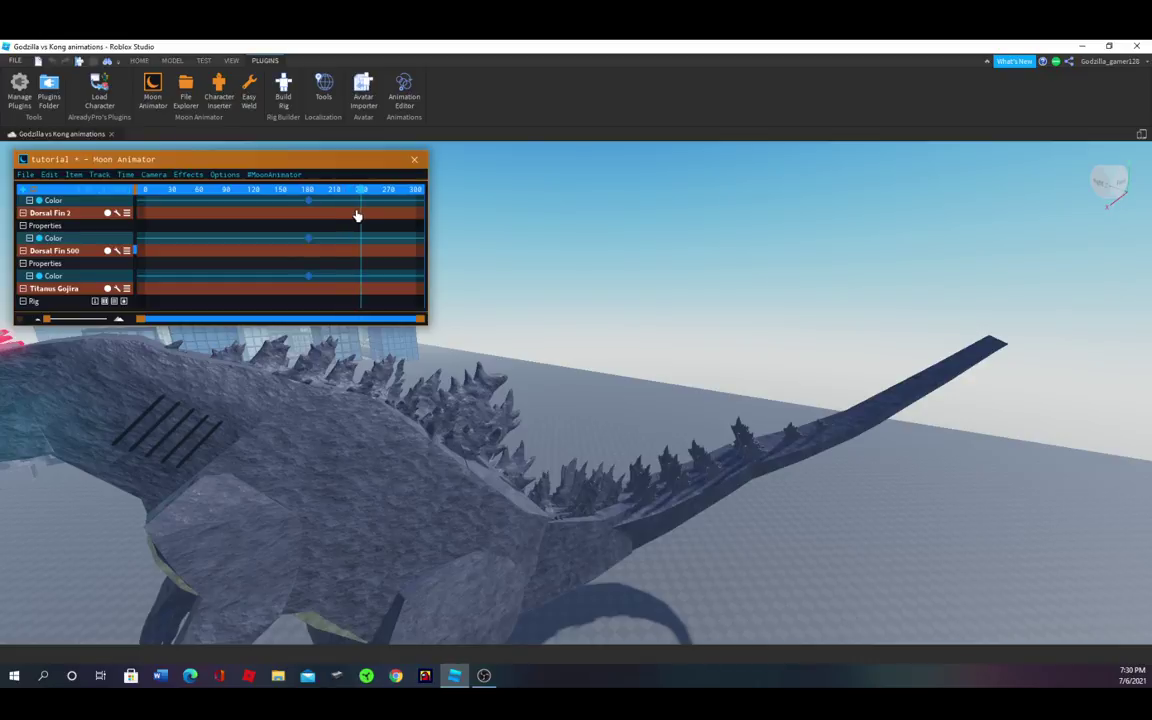
- Key the color of all selected fins at frame 240 as bright blue, hex 3d9fff
{"action": "mouse_move", "coordinate": [378, 303]}
{"action": "left_mouse_down"}
{"action": "mouse_move", "coordinate": [337, 175]}
{"action": "mouse_move", "coordinate": [355, 162]}
{"action": "mouse_move", "coordinate": [349, 196]}
{"action": "left_mouse_up"}
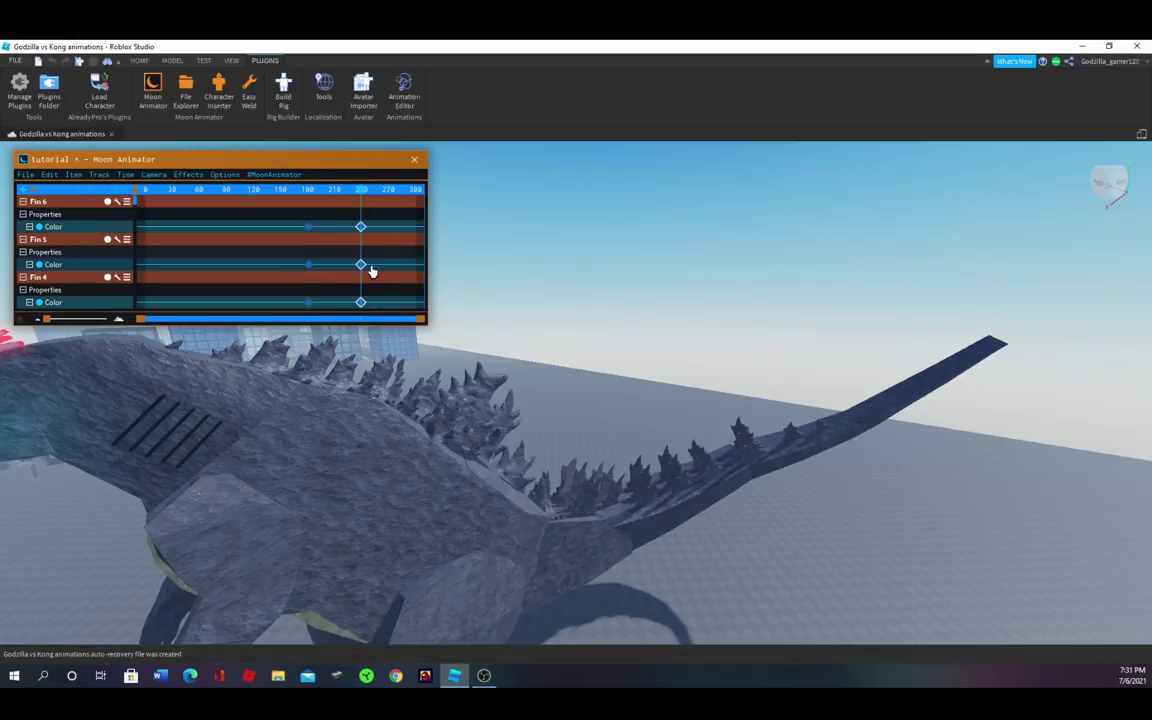
{"action": "double_click", "coordinate": [370, 270]}
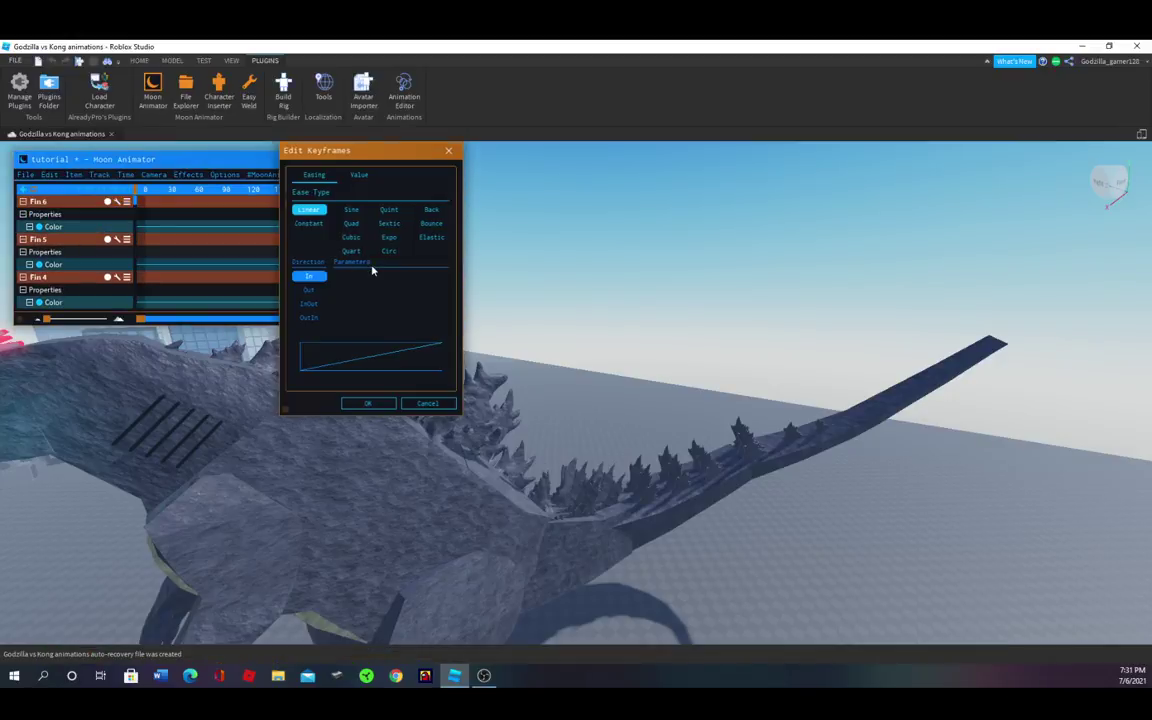
{"action": "left_click", "coordinate": [362, 176]}
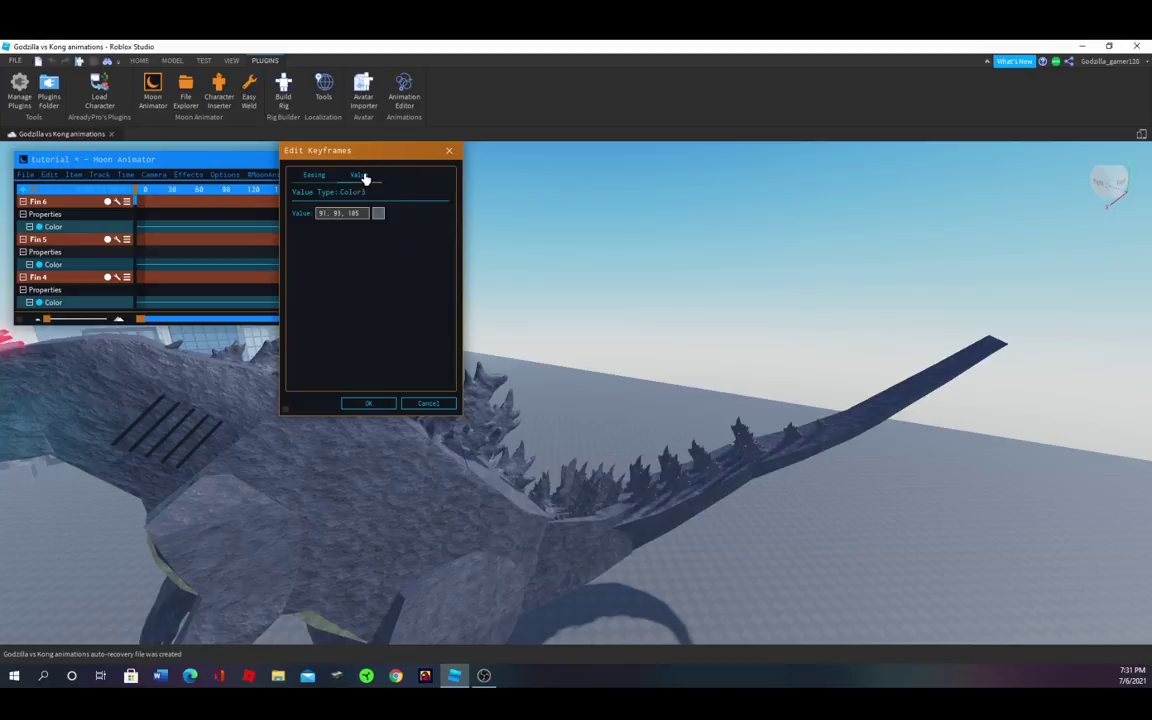
{"action": "left_click", "coordinate": [379, 214]}
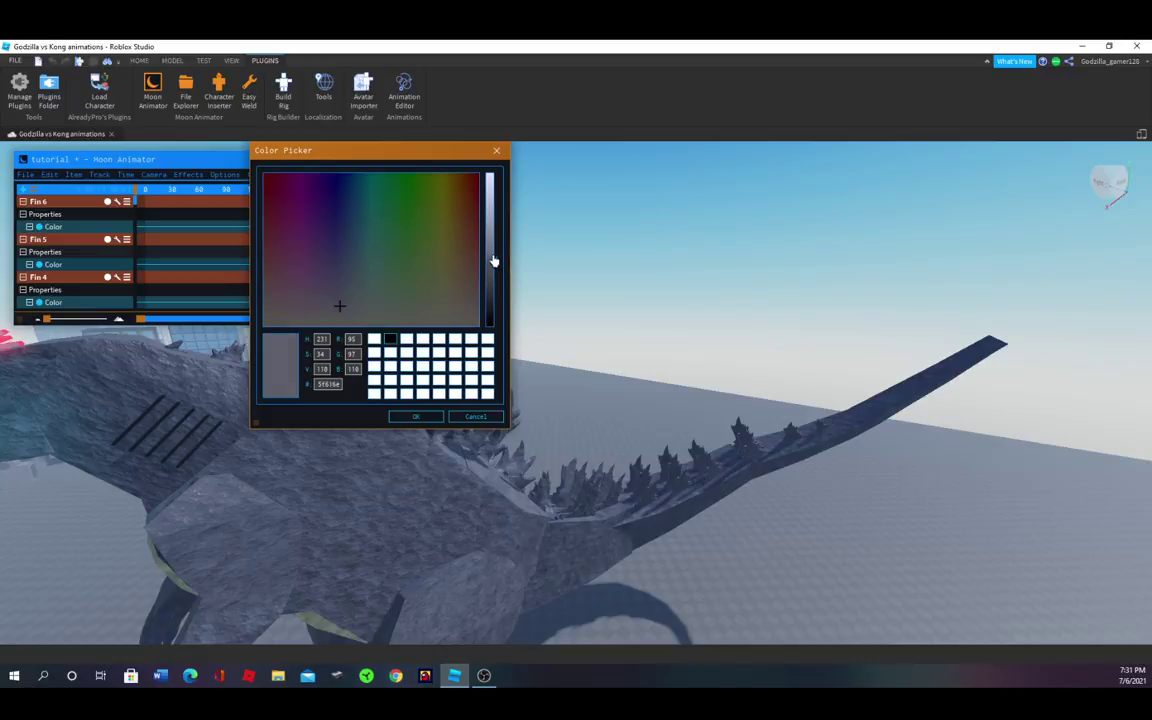
{"action": "left_click_drag", "start_coordinate": [493, 260], "coordinate": [498, 170]}
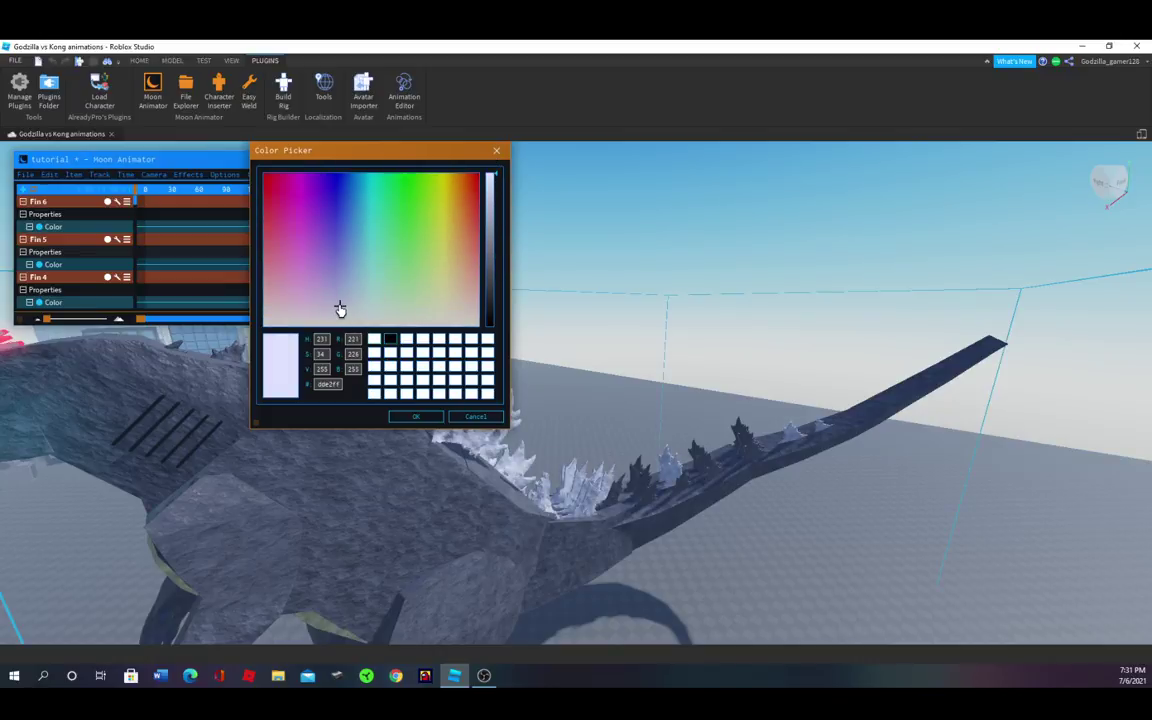
{"action": "left_click_drag", "start_coordinate": [338, 307], "coordinate": [354, 253]}
{"action": "left_click_drag", "start_coordinate": [362, 203], "coordinate": [363, 195]}
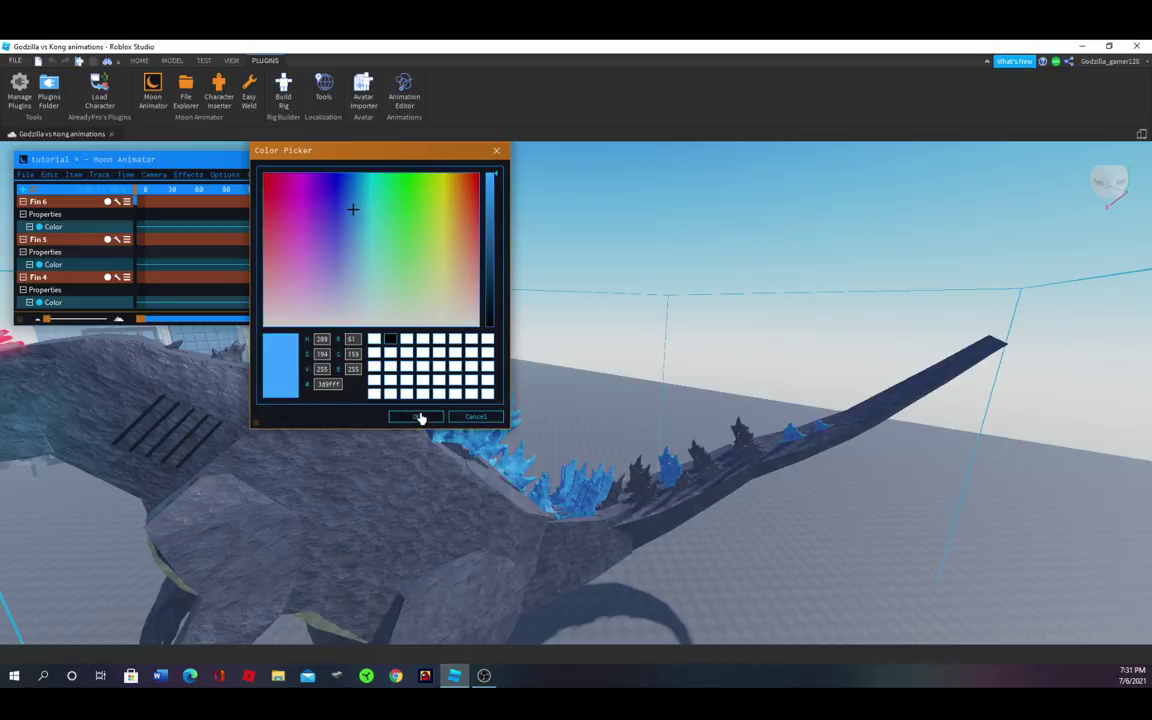
{"action": "left_click", "coordinate": [417, 416]}
{"action": "left_click", "coordinate": [368, 404]}
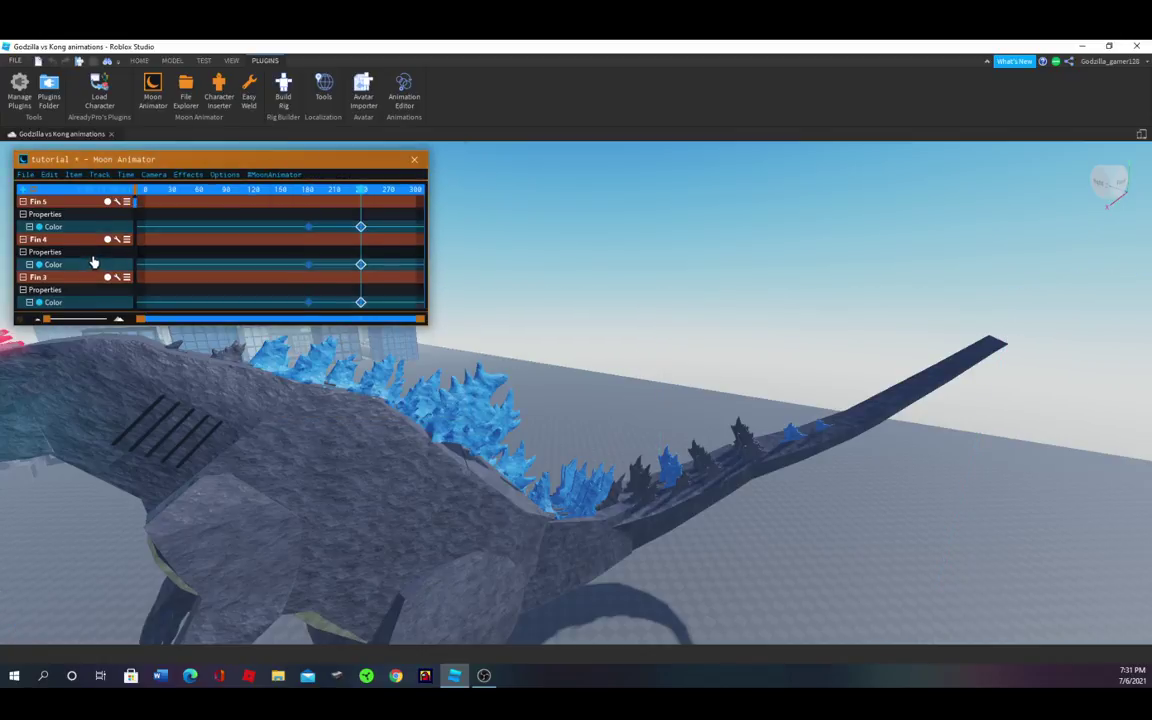
- Review the color keyframes along the fin tracks and examine the recolored fins on the tail up close
{"action": "scroll", "coordinate": [97, 256], "scroll_direction": "down", "scroll_amount": 4}
{"action": "scroll", "coordinate": [98, 261], "scroll_direction": "down", "scroll_amount": 10}
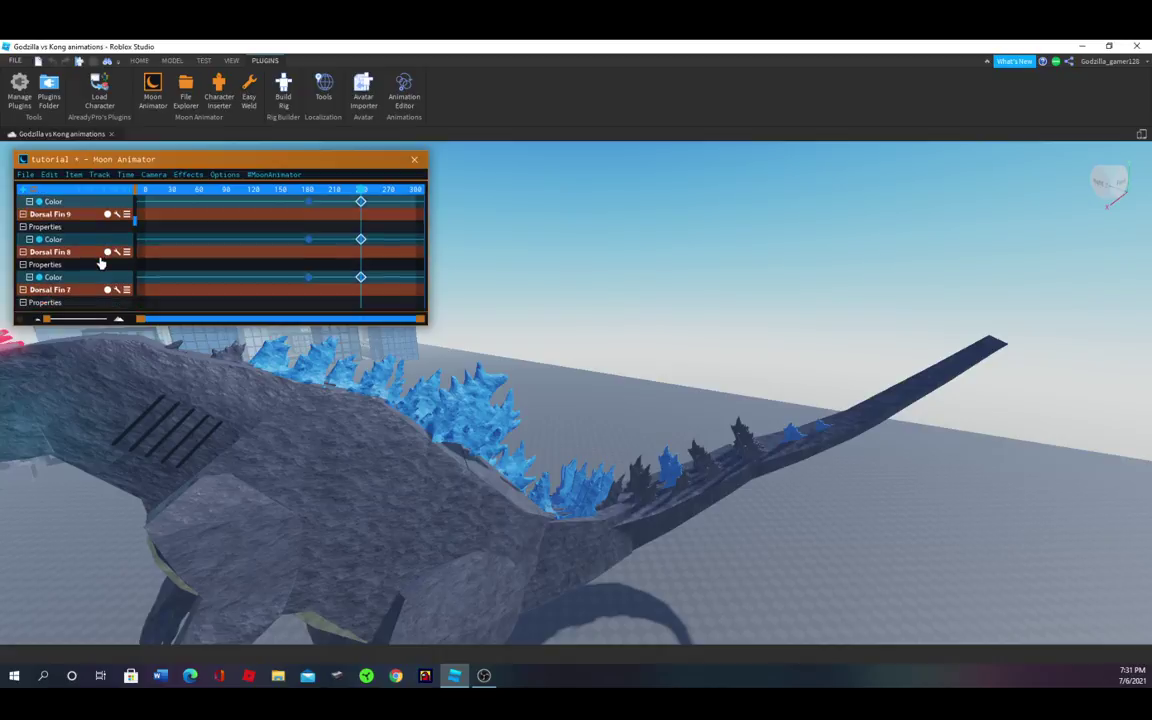
{"action": "scroll", "coordinate": [103, 266], "scroll_direction": "down", "scroll_amount": 5}
{"action": "scroll", "coordinate": [489, 322], "scroll_direction": "down", "scroll_amount": 3}
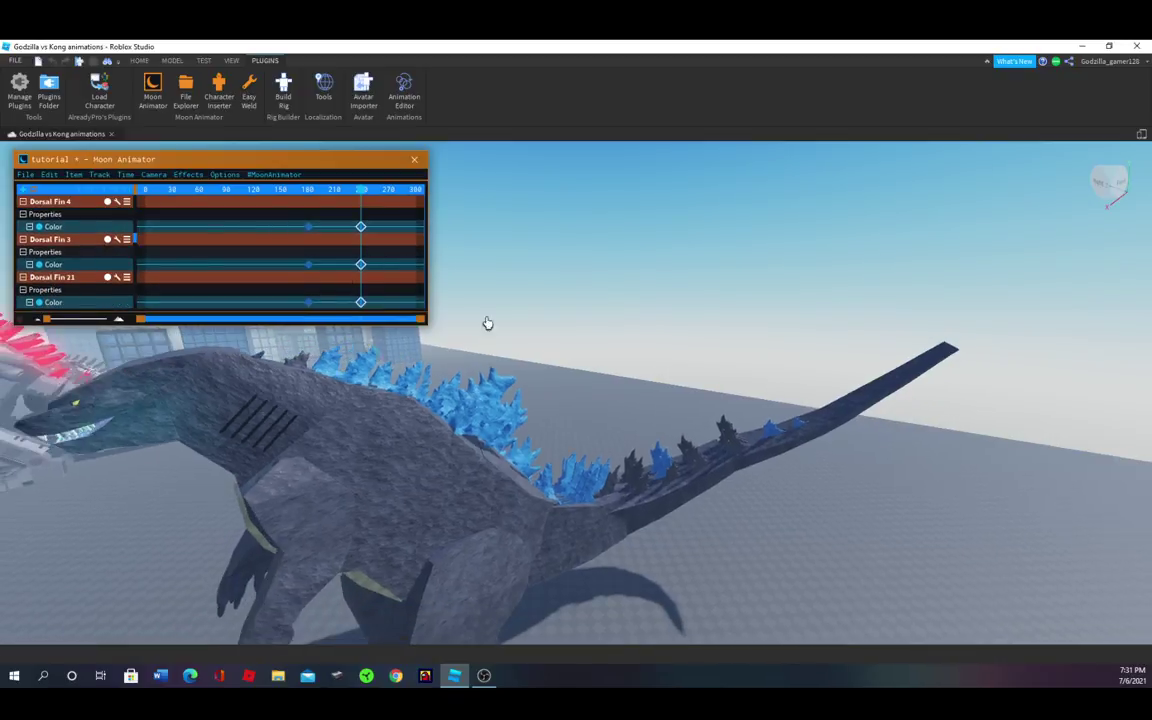
{"action": "right_click_drag", "start_coordinate": [689, 365], "coordinate": [740, 409]}
{"action": "scroll", "coordinate": [740, 409], "scroll_direction": "up", "scroll_amount": 3}
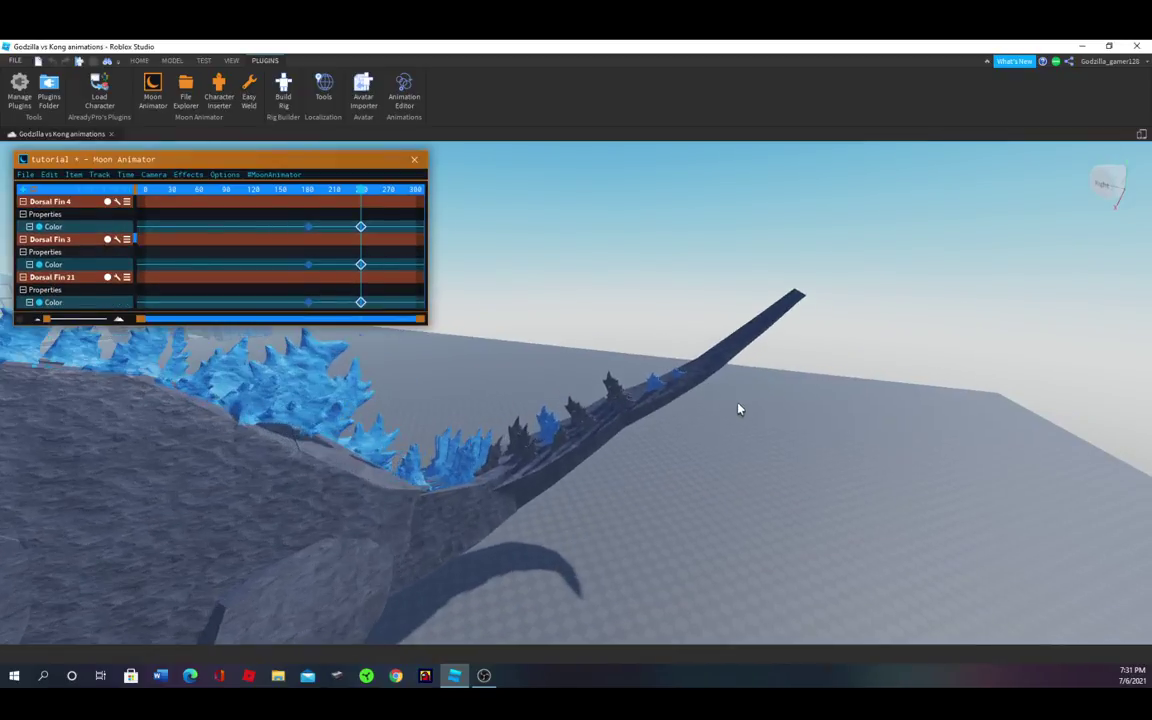
{"action": "scroll", "coordinate": [447, 455], "scroll_direction": "up", "scroll_amount": 4}
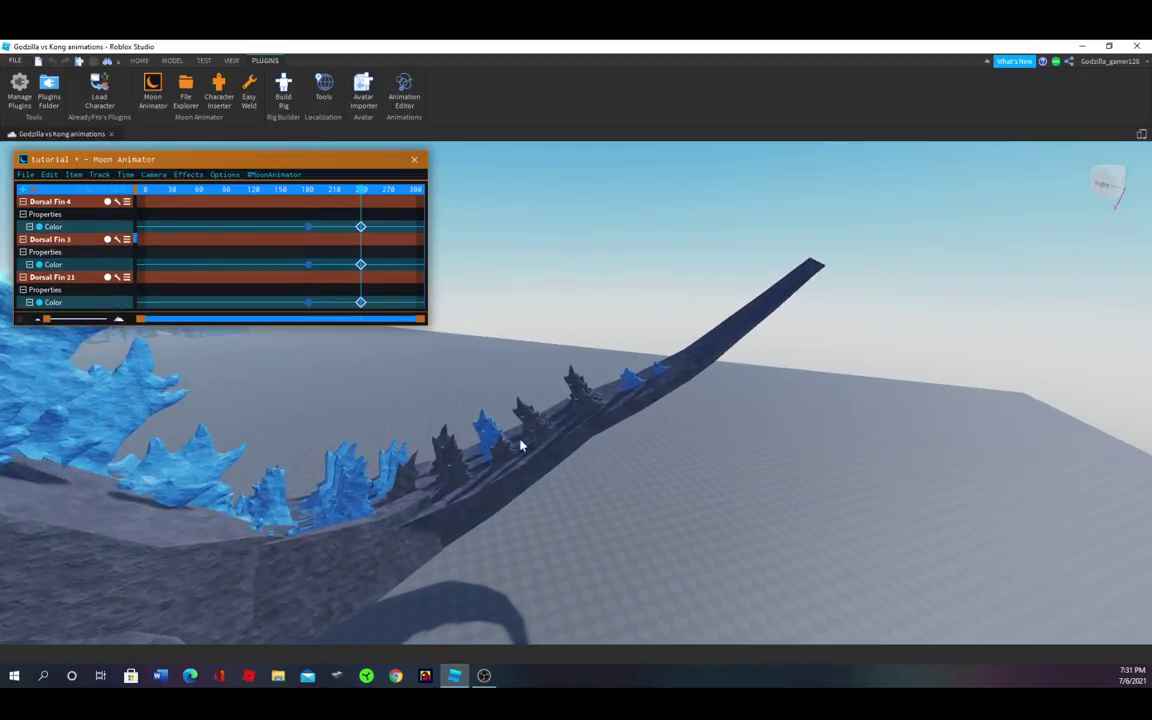
{"action": "scroll", "coordinate": [625, 338], "scroll_direction": "up", "scroll_amount": 2}
{"action": "right_click_drag", "start_coordinate": [625, 338], "coordinate": [561, 357]}
{"action": "scroll", "coordinate": [571, 354], "scroll_direction": "down", "scroll_amount": 3}
{"action": "scroll", "coordinate": [571, 354], "scroll_direction": "down", "scroll_amount": 6}
- Examine the blue dorsal fins along the back from the side and front of the model
{"action": "key", "text": "space"}
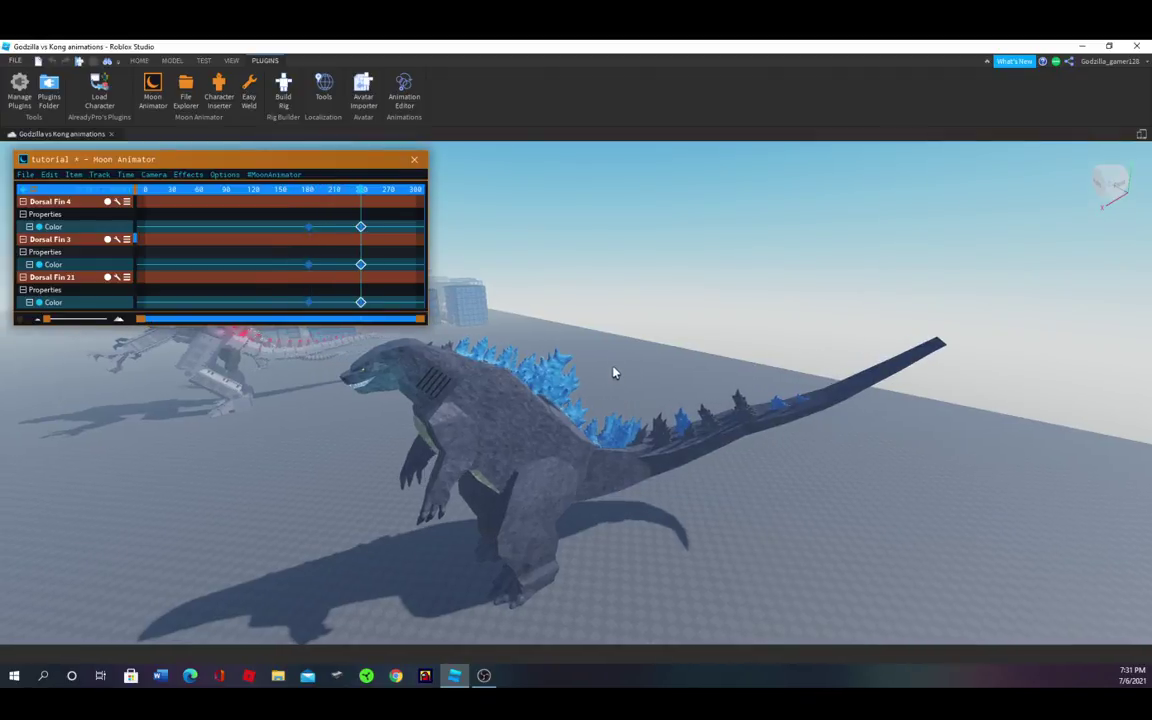
{"action": "key", "text": "w"}
{"action": "key", "text": "a"}
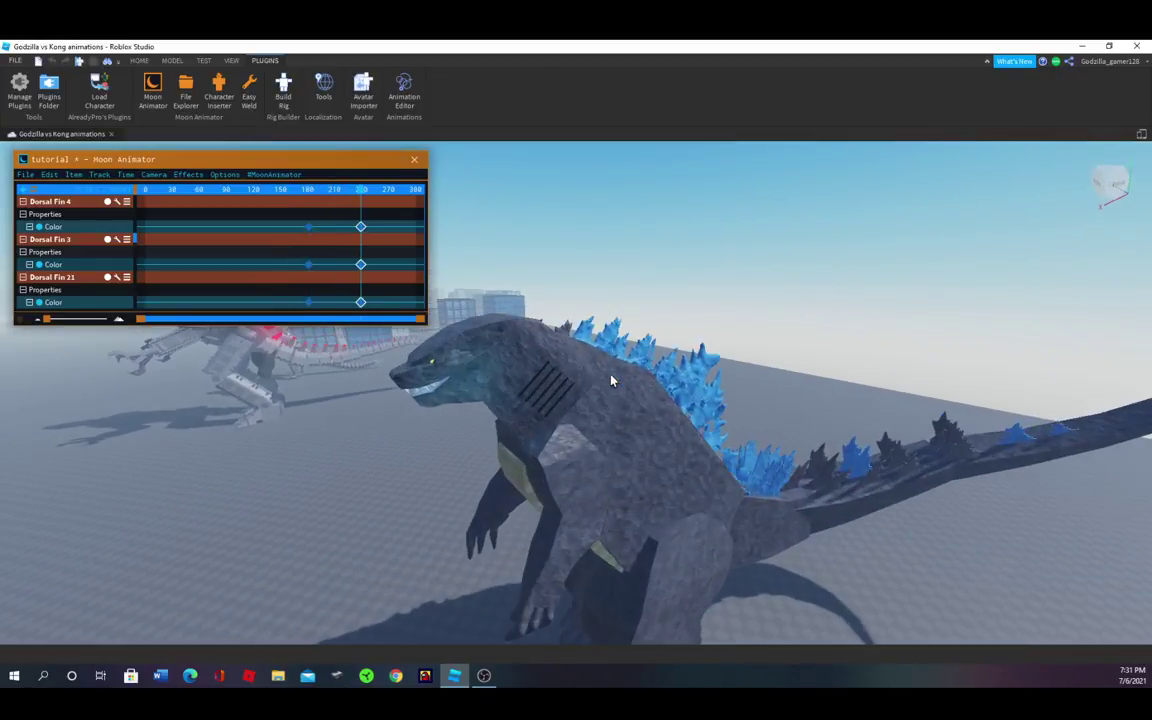
{"action": "right_click_drag", "start_coordinate": [610, 381], "coordinate": [610, 379]}
{"action": "key", "text": "w"}
{"action": "key", "text": "d"}
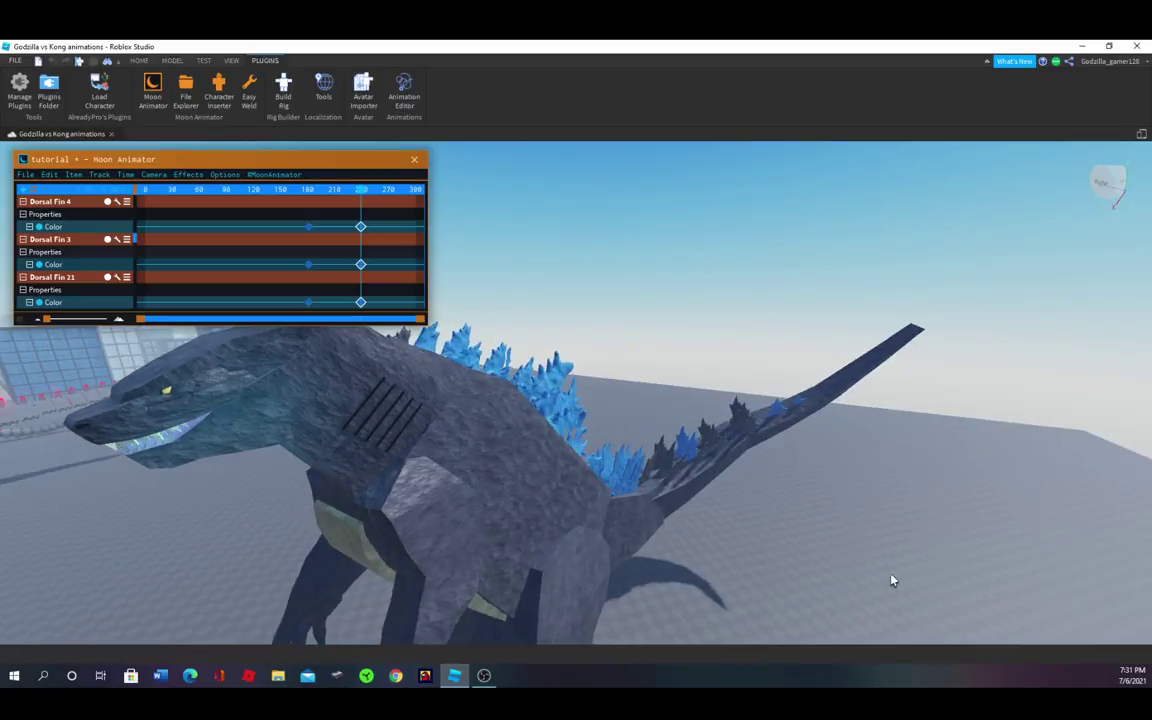
{"action": "right_click_drag", "start_coordinate": [406, 266], "coordinate": [515, 368]}
{"action": "key", "text": "a"}
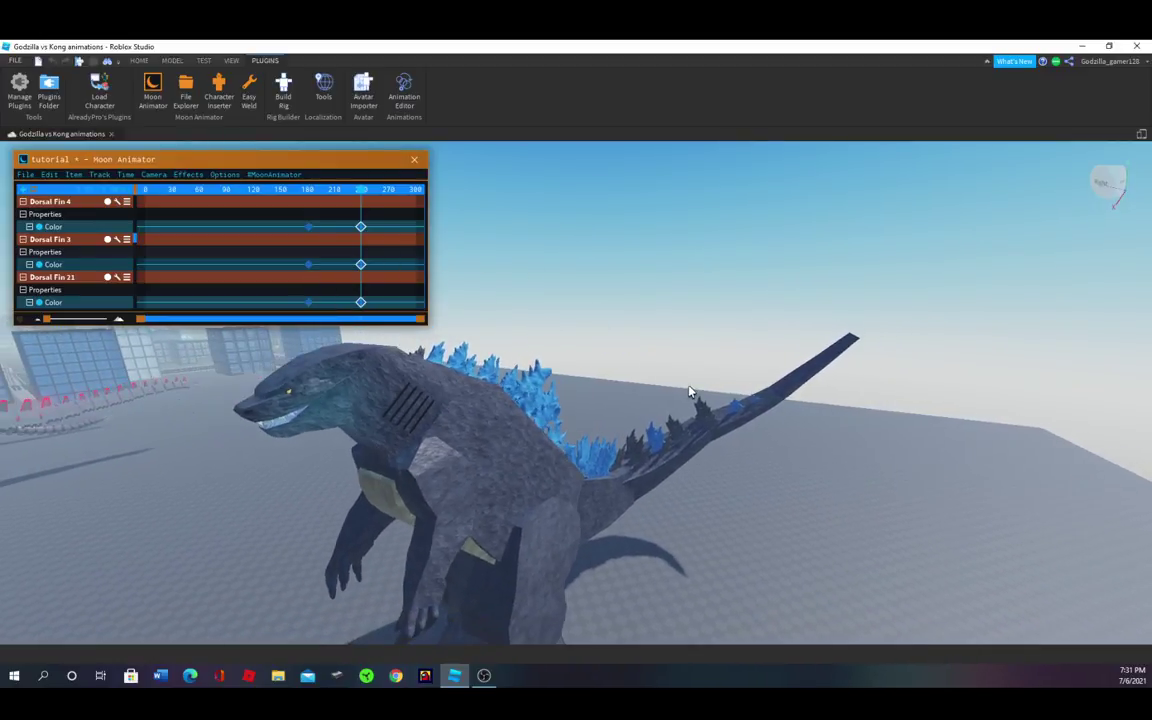
{"action": "right_click_drag", "start_coordinate": [688, 386], "coordinate": [627, 301]}
{"action": "key", "text": "s"}
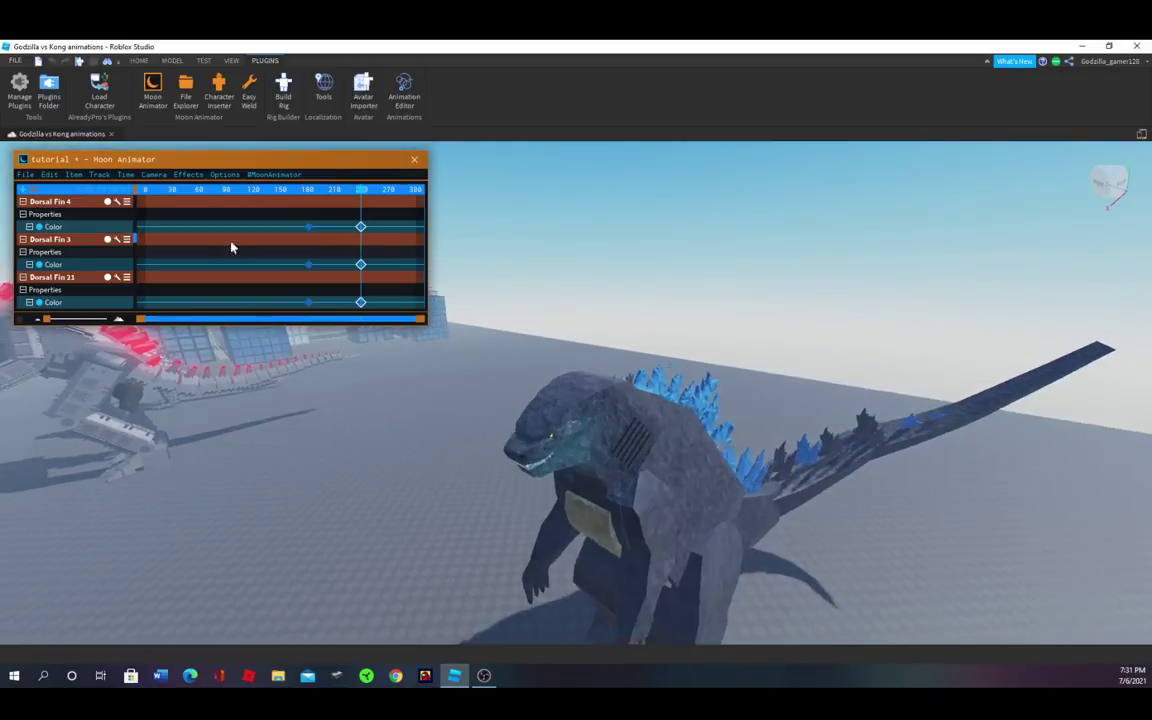
- Deselect the keyframes, hide the Moon Animator interface to examine the whole model unobstructed, and bring the interface back
{"action": "left_click", "coordinate": [187, 244]}
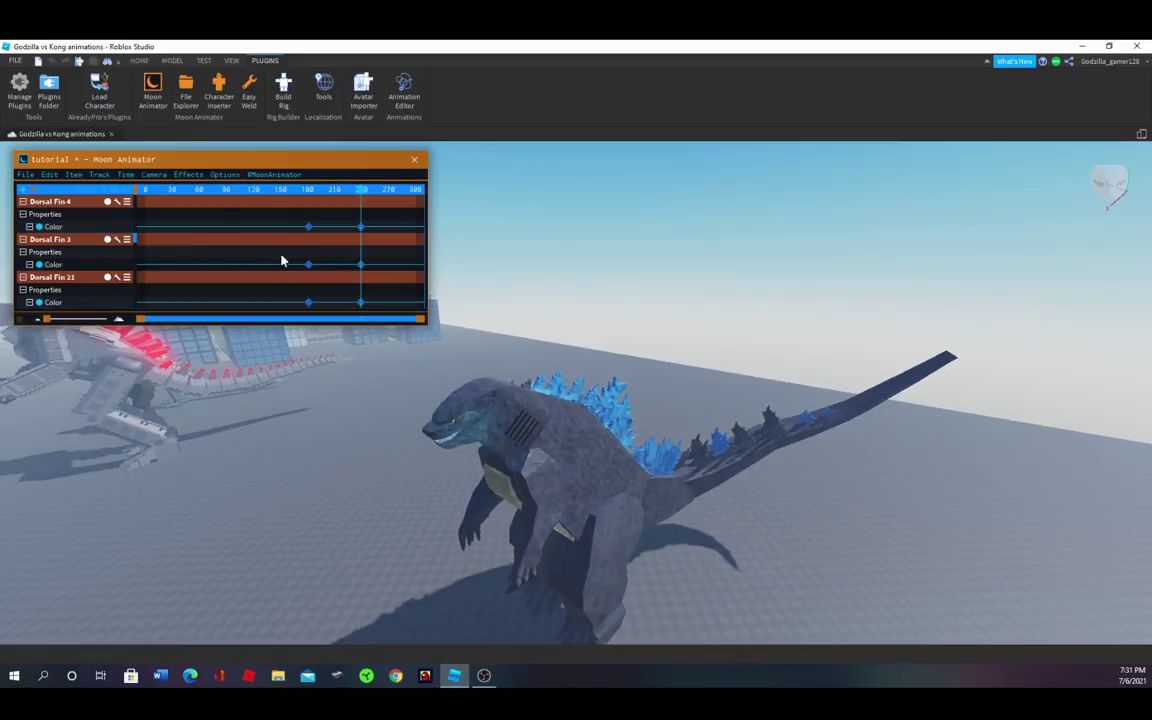
{"action": "key", "text": "h"}
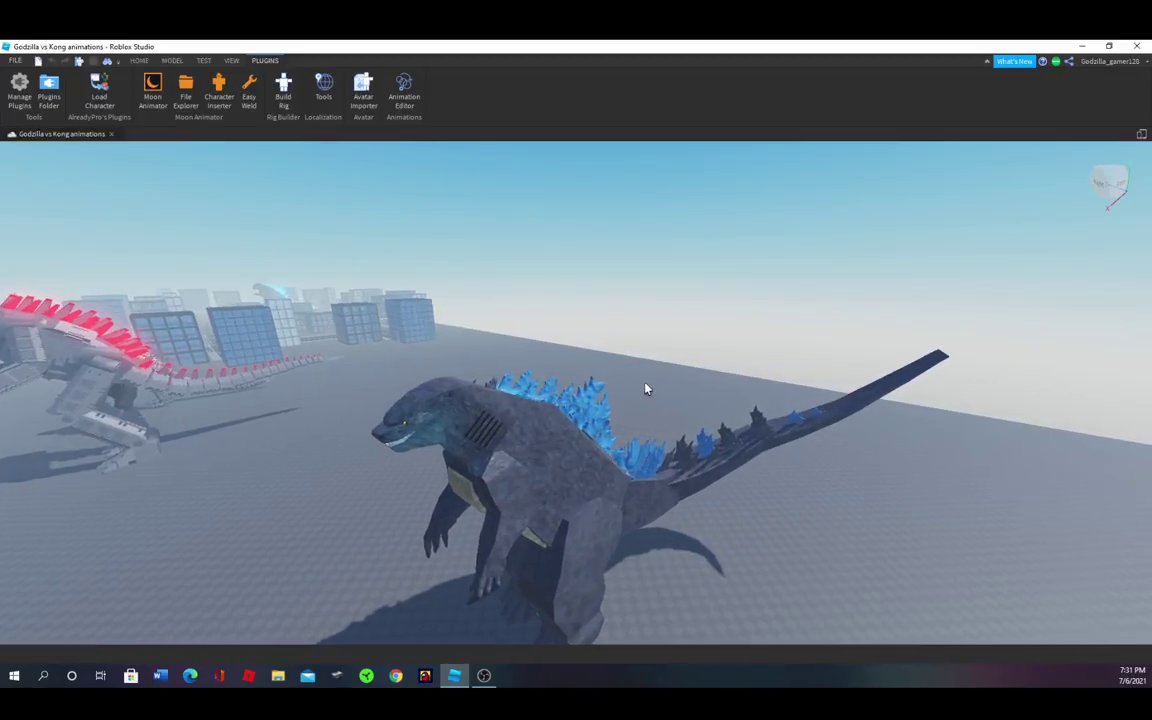
{"action": "key", "text": "w"}
{"action": "mouse_move", "coordinate": [645, 388]}
{"action": "right_mouse_down"}
{"action": "mouse_move", "coordinate": [656, 383]}
{"action": "mouse_move", "coordinate": [662, 405]}
{"action": "right_mouse_up"}
{"action": "key", "text": "s"}
{"action": "key", "text": "d"}
{"action": "key", "text": "w"}
{"action": "right_click_drag", "start_coordinate": [397, 314], "coordinate": [454, 345]}
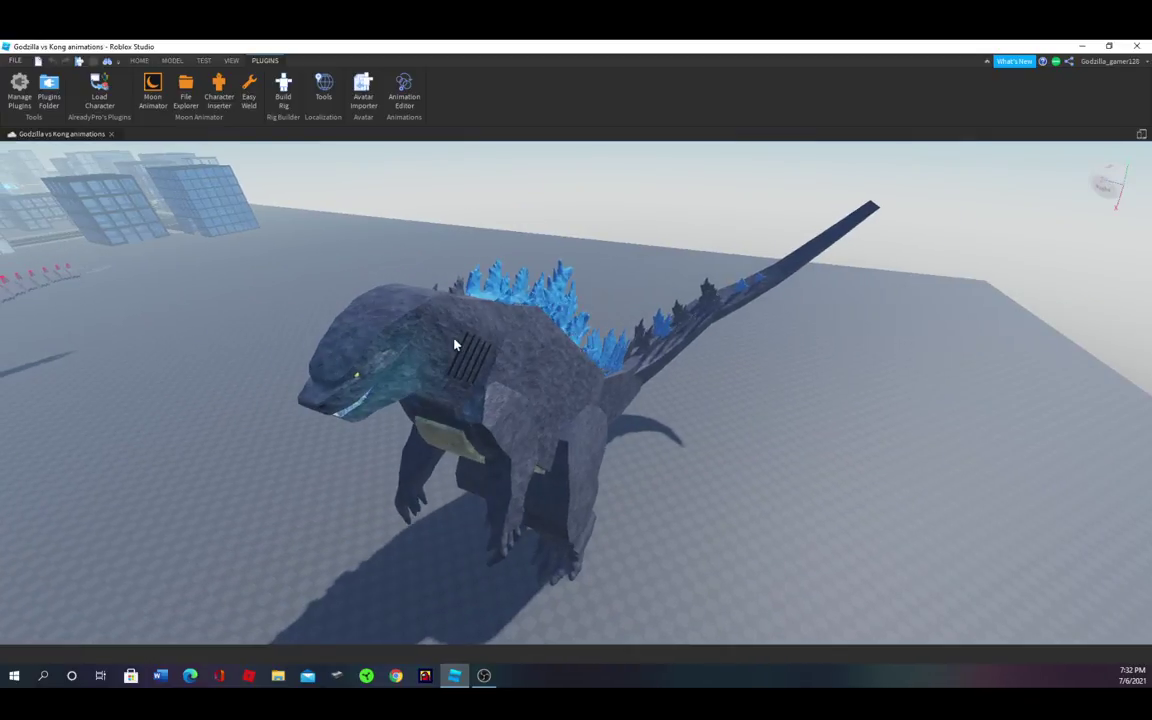
{"action": "key", "text": "space"}
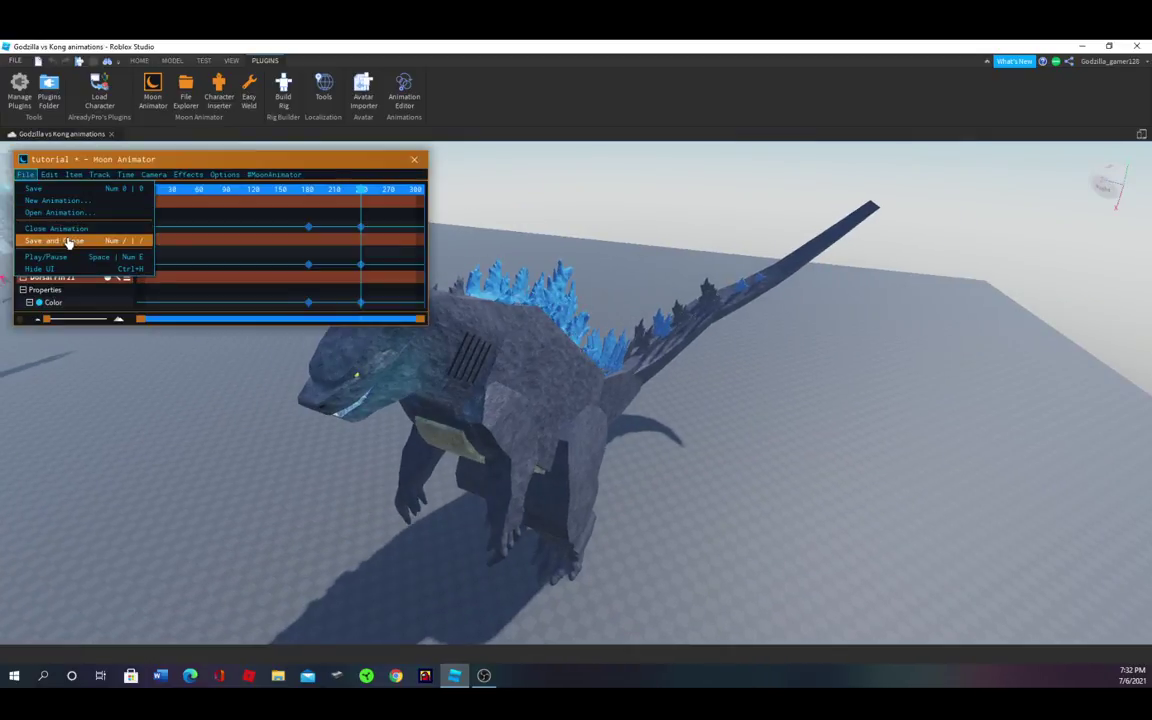
- Save and close the tutorial animation, and minimize Roblox Studio
{"action": "left_click", "coordinate": [68, 243]}
{"action": "left_click", "coordinate": [1080, 46]}
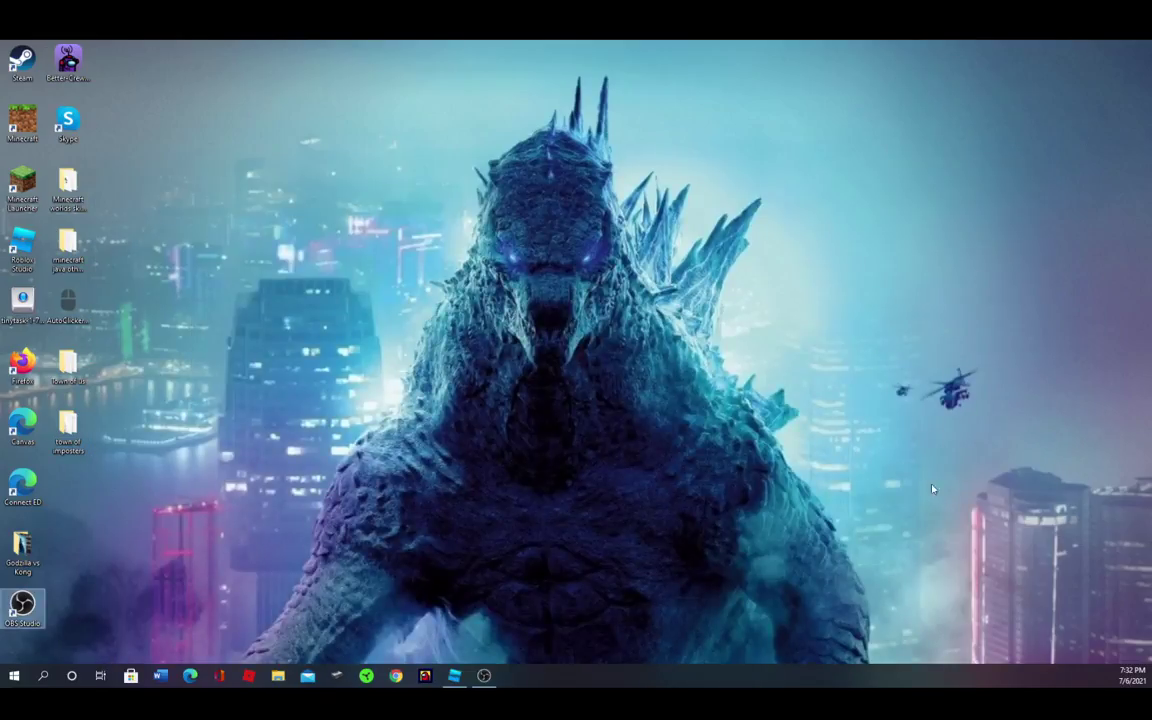
{"action": "left_click_drag", "start_coordinate": [773, 77], "coordinate": [326, 384]}
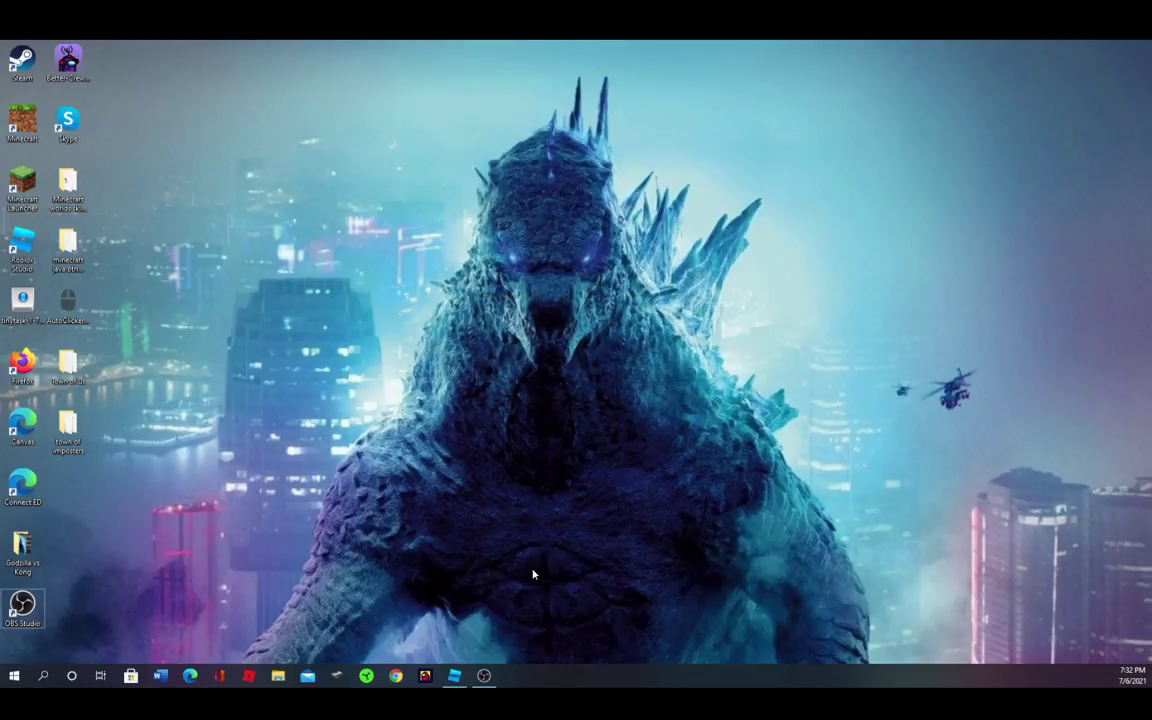
- Switch back to Roblox Studio, examine the model with the animation closed, and minimize the window again
{"action": "left_click", "coordinate": [460, 680]}
{"action": "right_click_drag", "start_coordinate": [797, 351], "coordinate": [750, 358]}
{"action": "key", "text": "d"}
{"action": "key", "text": "a"}
{"action": "right_click_drag", "start_coordinate": [624, 363], "coordinate": [623, 359]}
{"action": "key", "text": "a"}
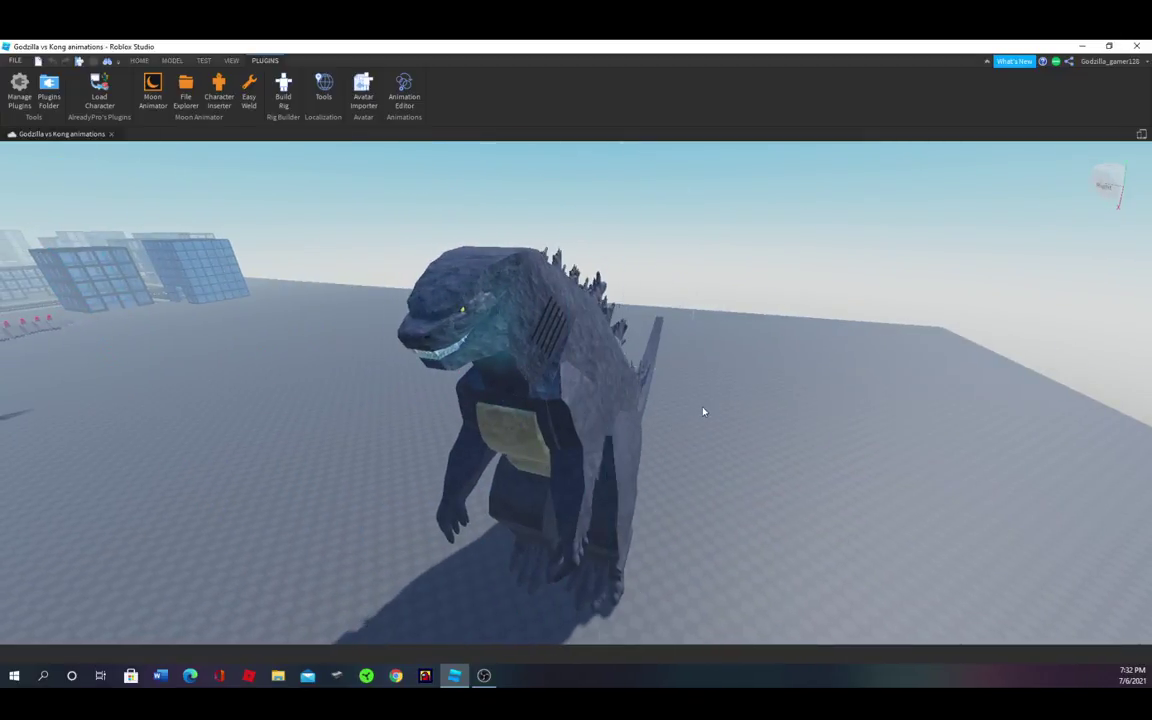
{"action": "left_click", "coordinate": [1089, 46]}
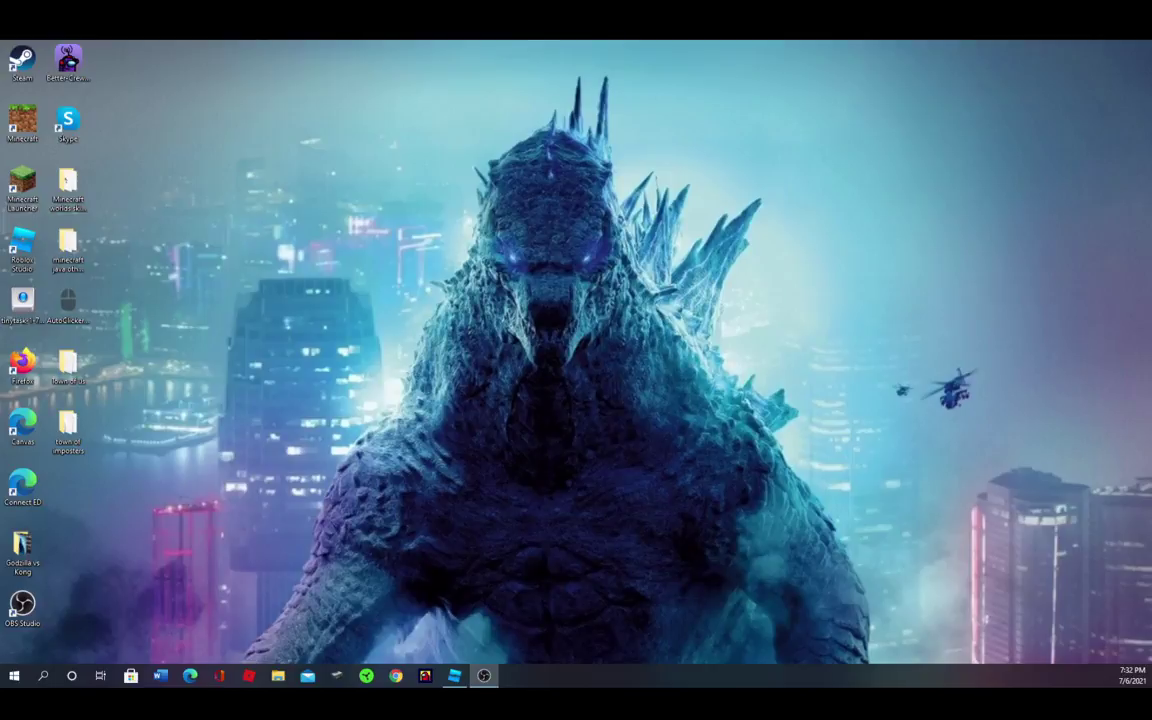